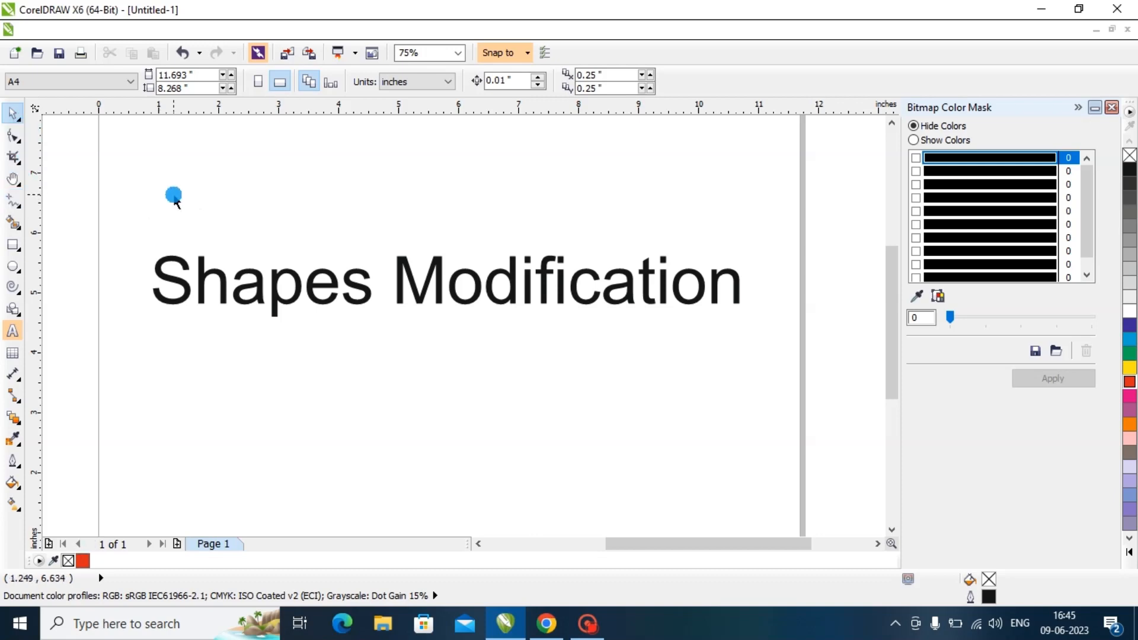
Step: Delete the "Shapes Modification" text from the page
{"action": "left_click_drag", "start_coordinate": [107, 226], "coordinate": [810, 338]}
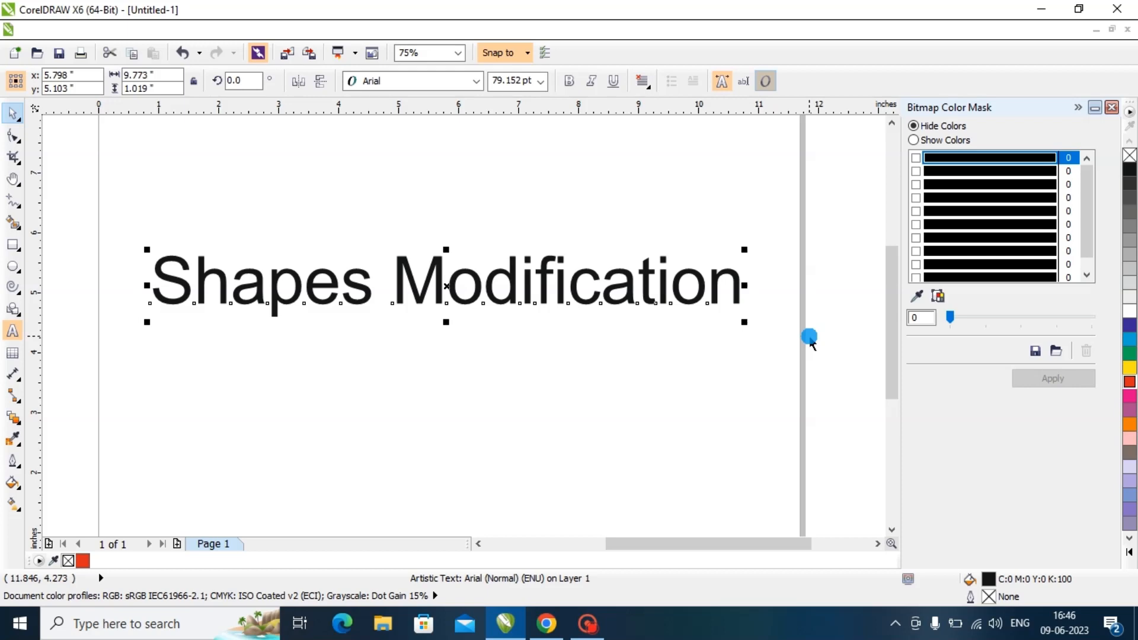
{"action": "key", "text": "Delete"}
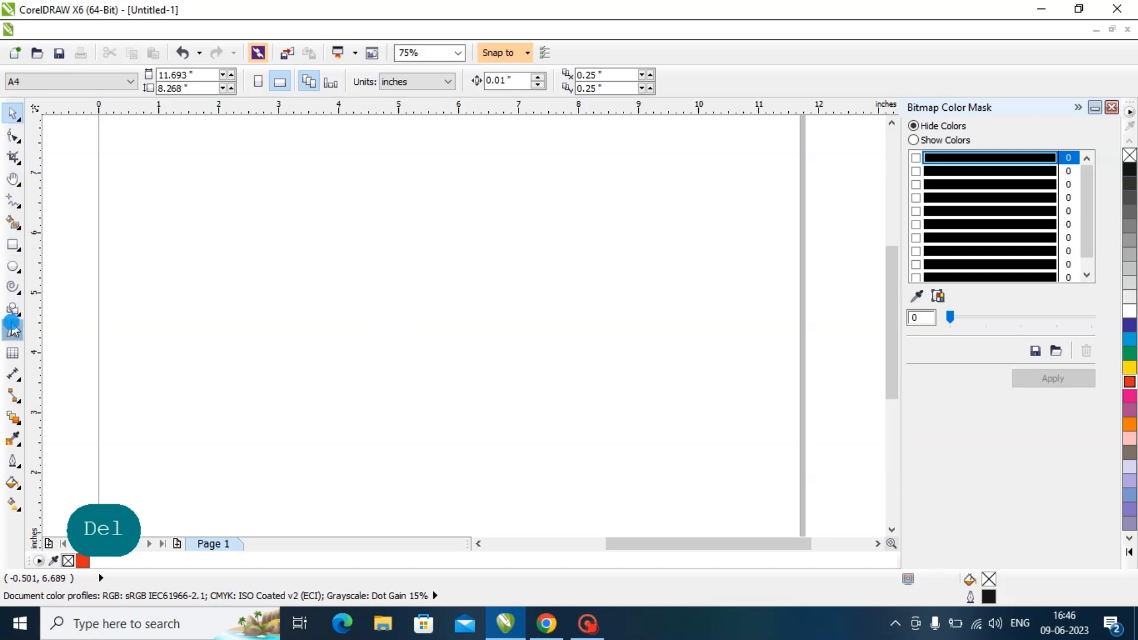
{"action": "left_click", "coordinate": [162, 205]}
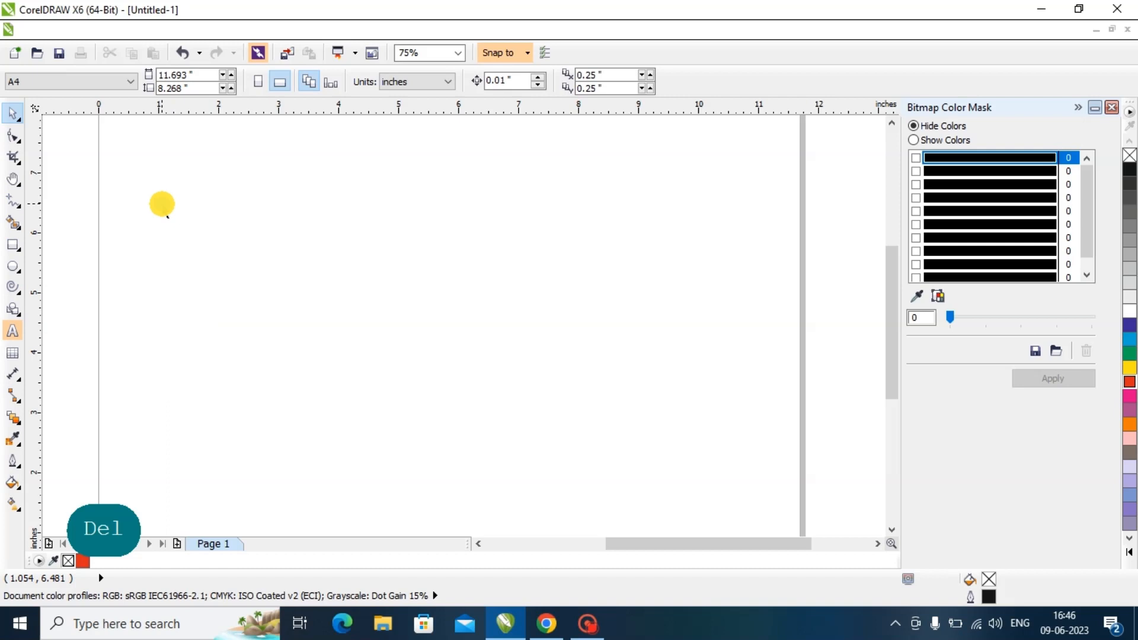
Step: Draw a circle about 3.69 inches in diameter near the middle of the page with the Ellipse tool
{"action": "left_click", "coordinate": [13, 244]}
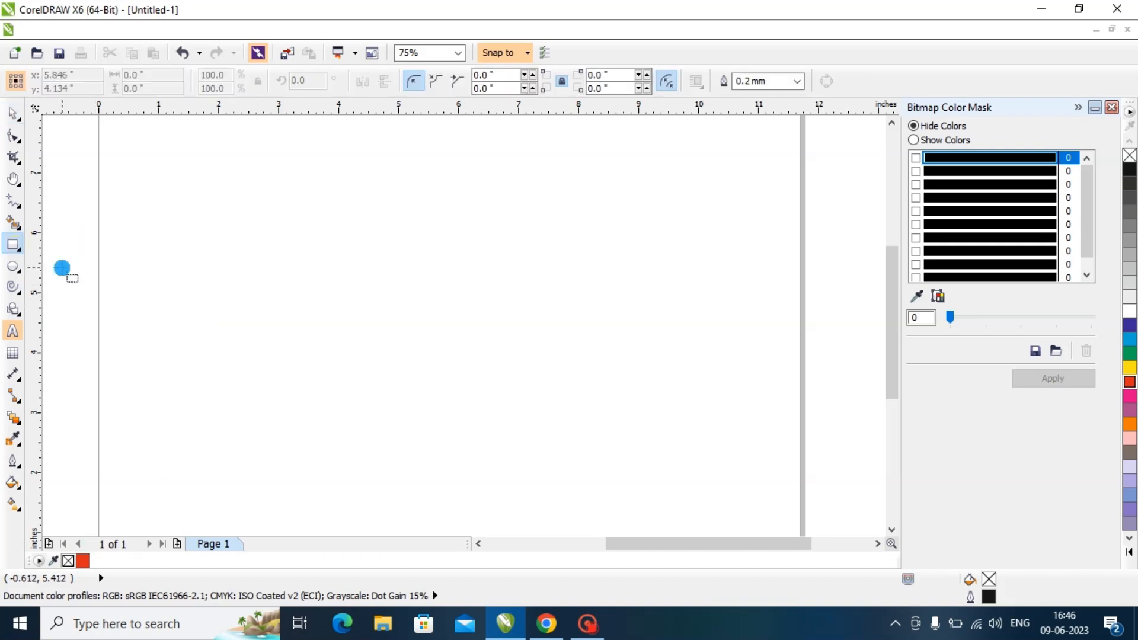
{"action": "left_click", "coordinate": [14, 269]}
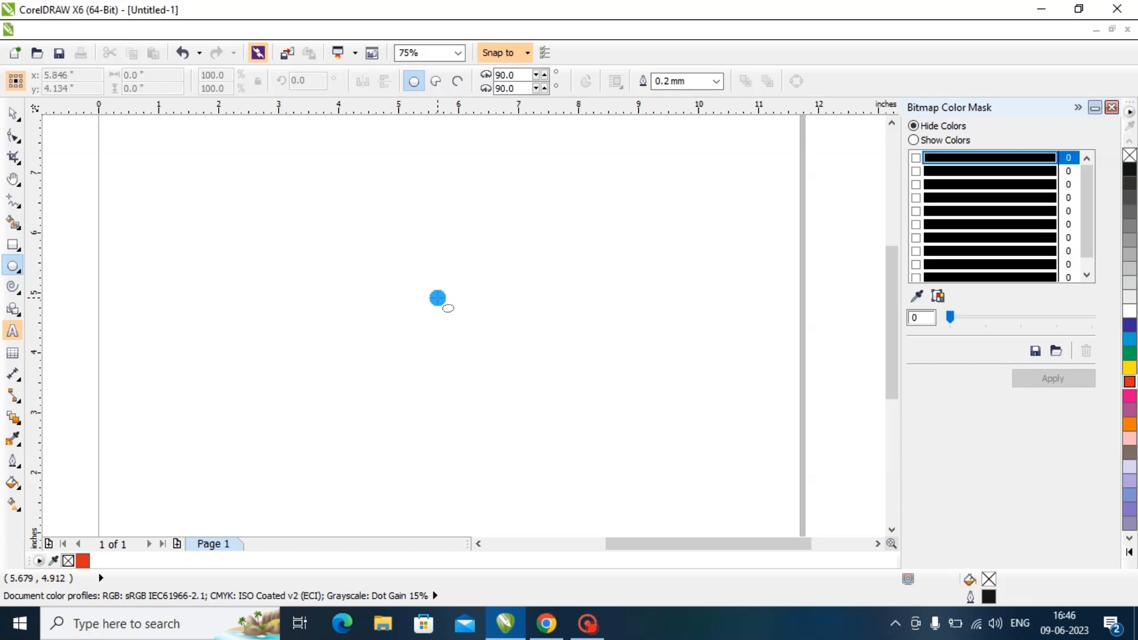
{"action": "left_click_drag", "start_coordinate": [435, 299], "coordinate": [501, 409]}
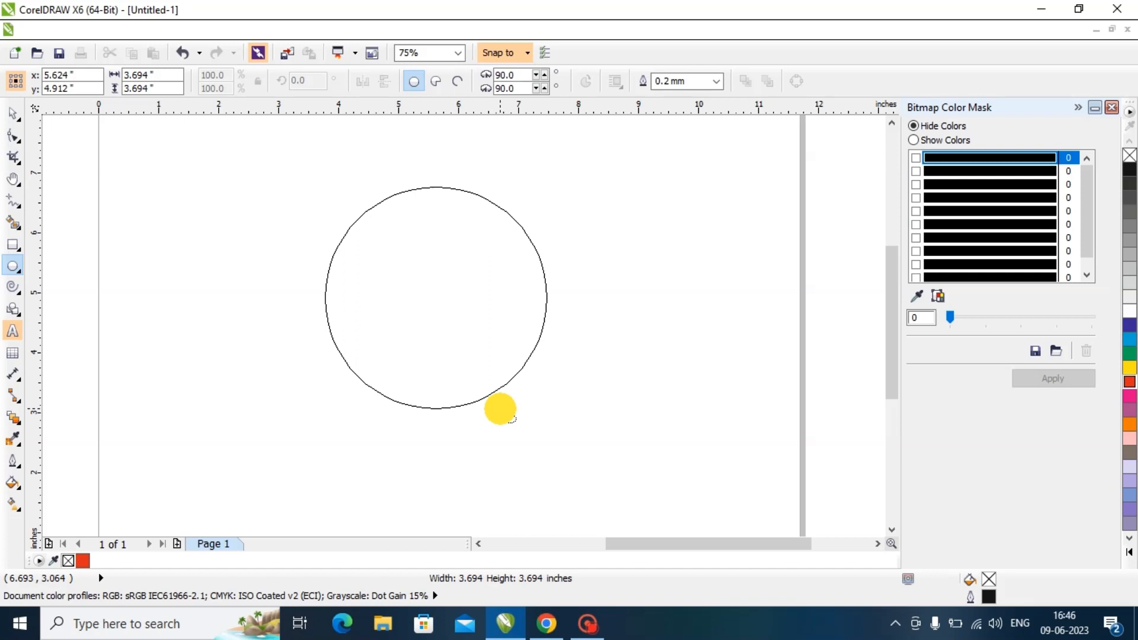
{"action": "left_click_drag", "start_coordinate": [500, 409], "coordinate": [500, 409]}
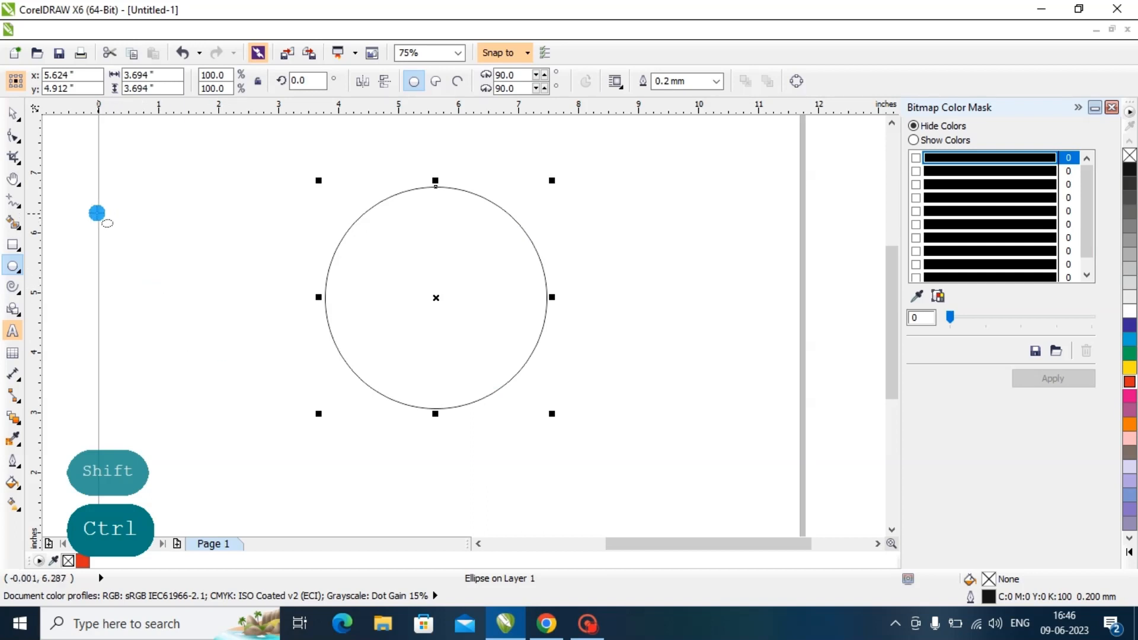
Step: Draw a second ellipse about 3.76 by 3.86 inches beside the circle, and delete it
{"action": "mouse_move", "coordinate": [88, 197]}
{"action": "left_mouse_down"}
{"action": "mouse_move", "coordinate": [237, 365]}
{"action": "mouse_move", "coordinate": [214, 404]}
{"action": "mouse_move", "coordinate": [173, 412]}
{"action": "mouse_move", "coordinate": [277, 439]}
{"action": "mouse_move", "coordinate": [297, 402]}
{"action": "mouse_move", "coordinate": [308, 457]}
{"action": "mouse_move", "coordinate": [275, 473]}
{"action": "mouse_move", "coordinate": [305, 425]}
{"action": "mouse_move", "coordinate": [313, 432]}
{"action": "left_mouse_up"}
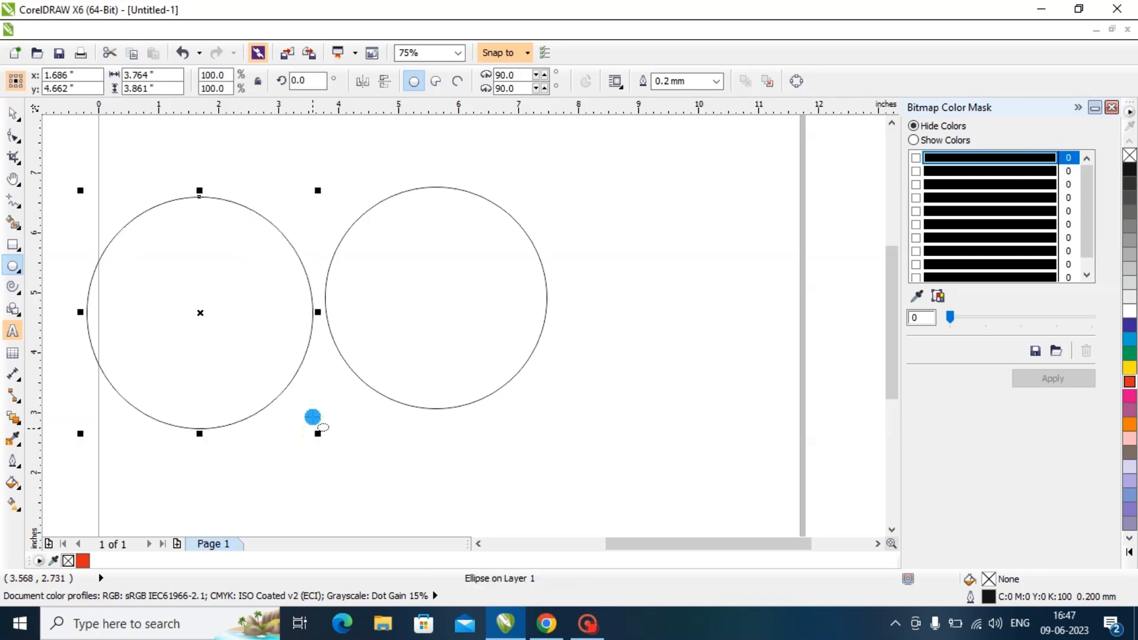
{"action": "left_click", "coordinate": [12, 116]}
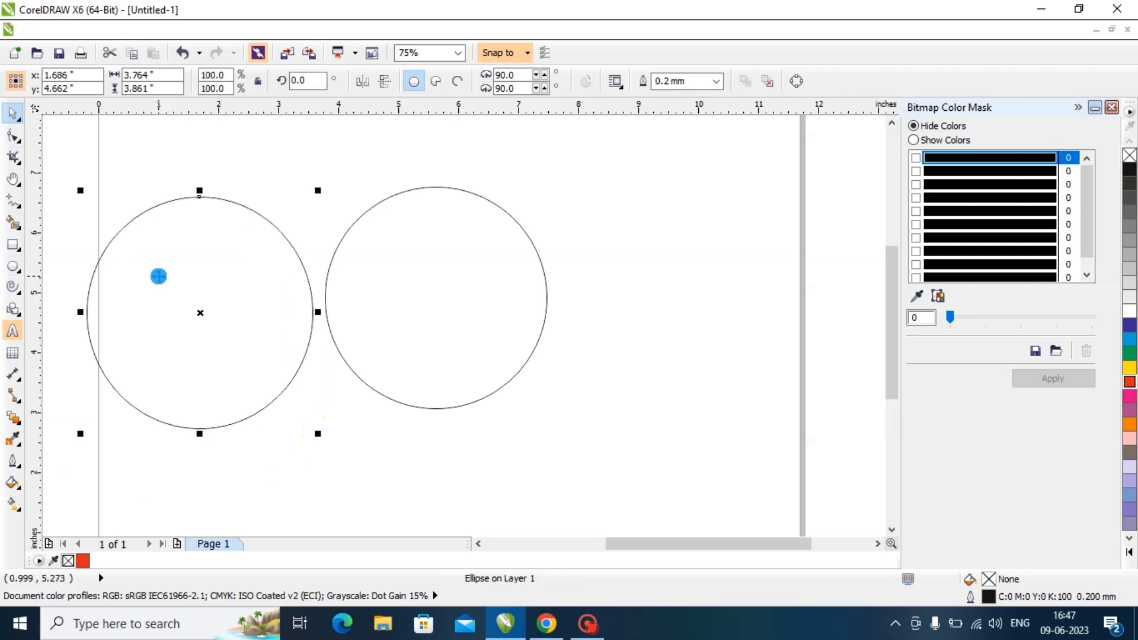
{"action": "key", "text": "Delete"}
Step: Place an overlapping copy of the circle about 1.6 inches to its right, and delete the copy
{"action": "left_click", "coordinate": [337, 262]}
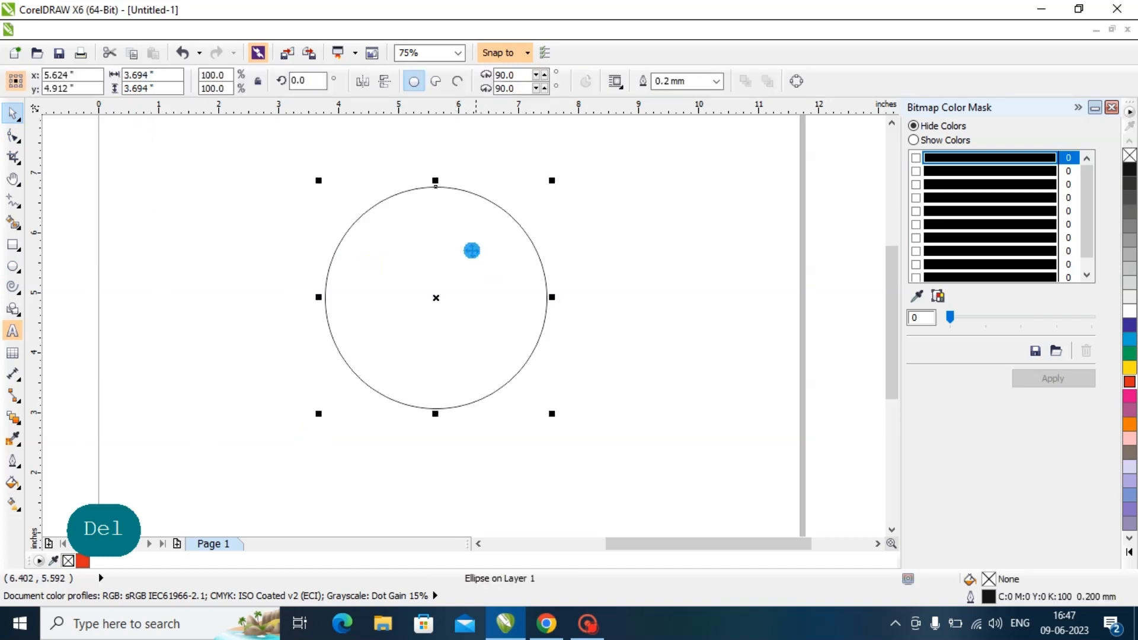
{"action": "left_click_drag", "start_coordinate": [472, 251], "coordinate": [471, 254]}
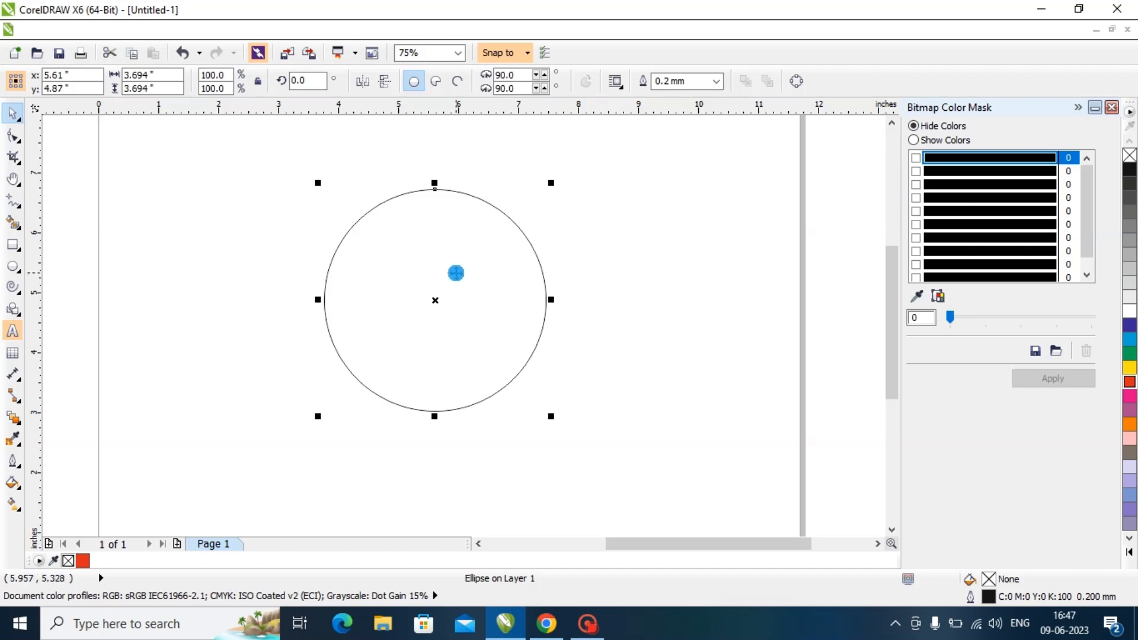
{"action": "left_click_drag", "start_coordinate": [456, 273], "coordinate": [552, 270]}
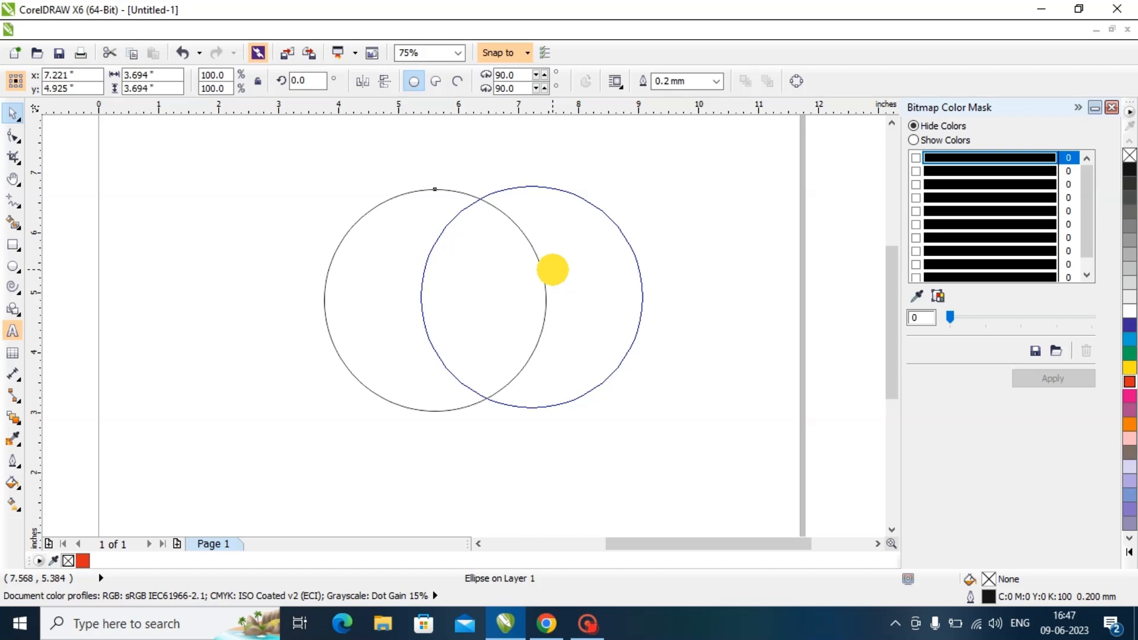
{"action": "left_click_drag", "start_coordinate": [552, 270], "coordinate": [553, 270]}
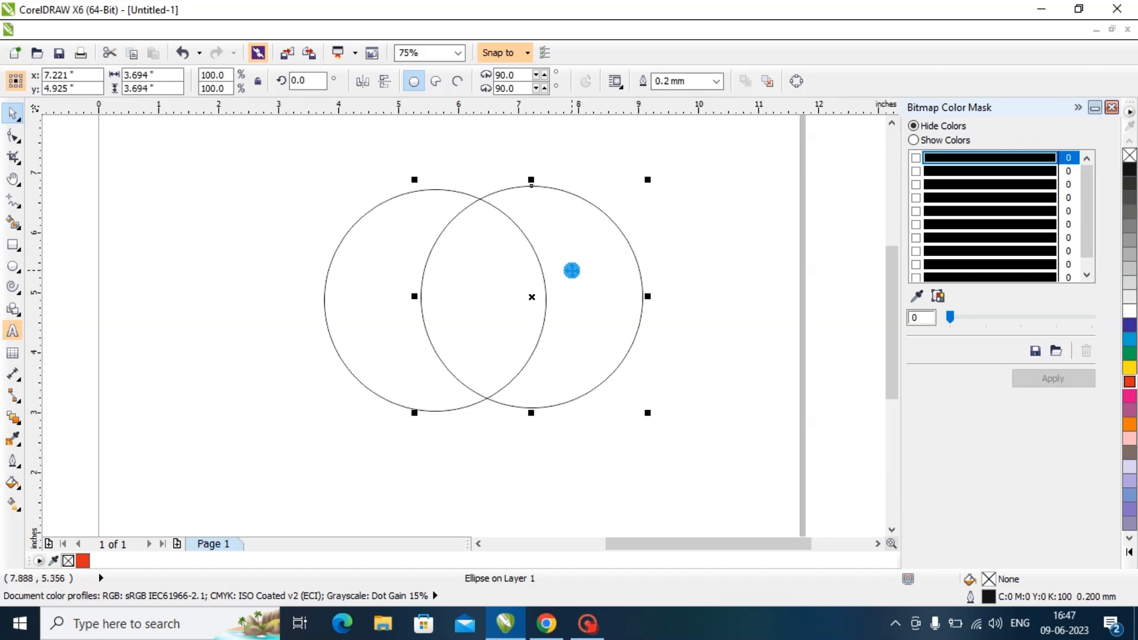
{"action": "key", "text": "Delete"}
{"action": "key", "text": "Delete"}
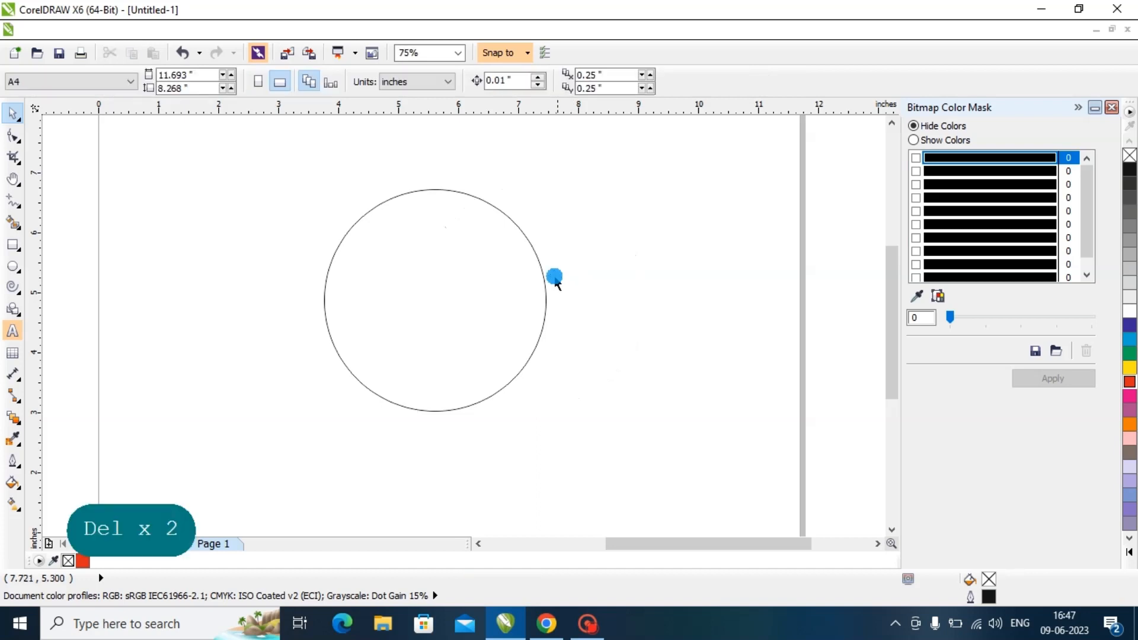
Step: Move the circle to about X 3.44, Y 5.0 inches and delete the trial copy placed to its right
{"action": "left_click", "coordinate": [432, 262]}
{"action": "left_click_drag", "start_coordinate": [445, 255], "coordinate": [510, 252]}
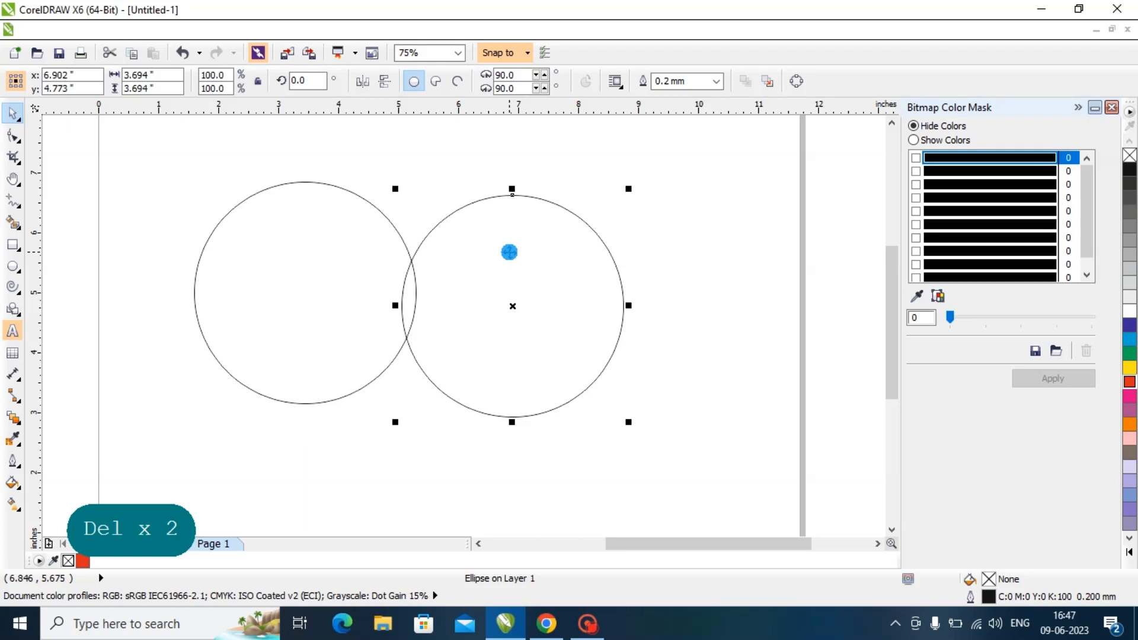
{"action": "left_click", "coordinate": [388, 151]}
{"action": "left_click", "coordinate": [522, 264]}
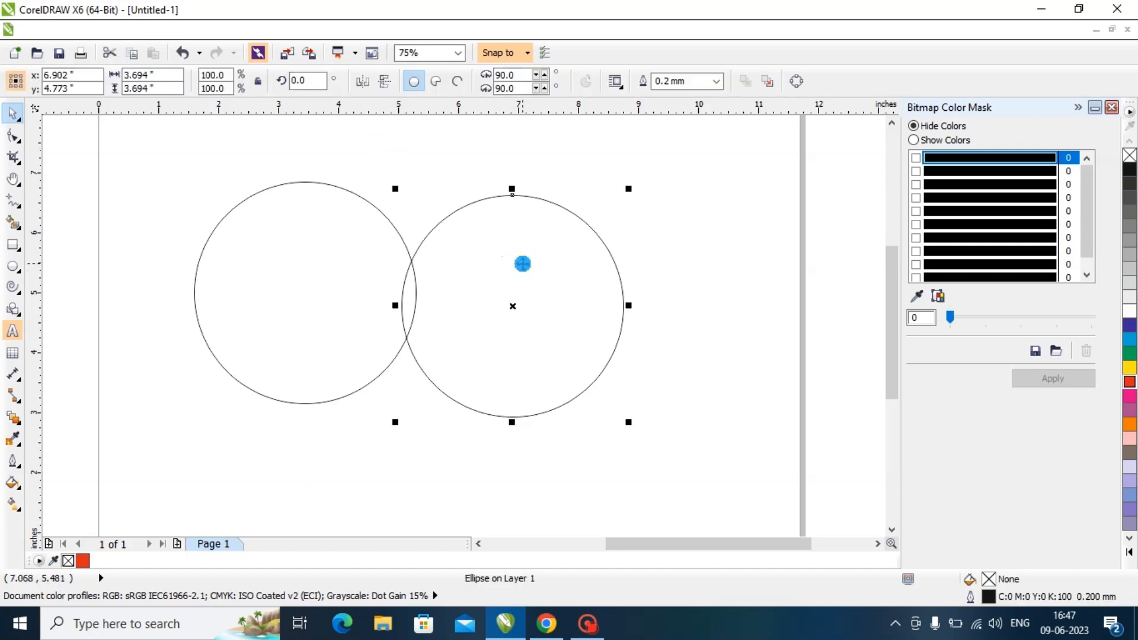
{"action": "key", "text": "Delete"}
{"action": "key", "text": "Delete"}
{"action": "key", "text": "Delete"}
Step: Move the circle to about X 3.3, Y 5.13 inches and delete the overlapping trial copy placed beside it
{"action": "left_click", "coordinate": [310, 267]}
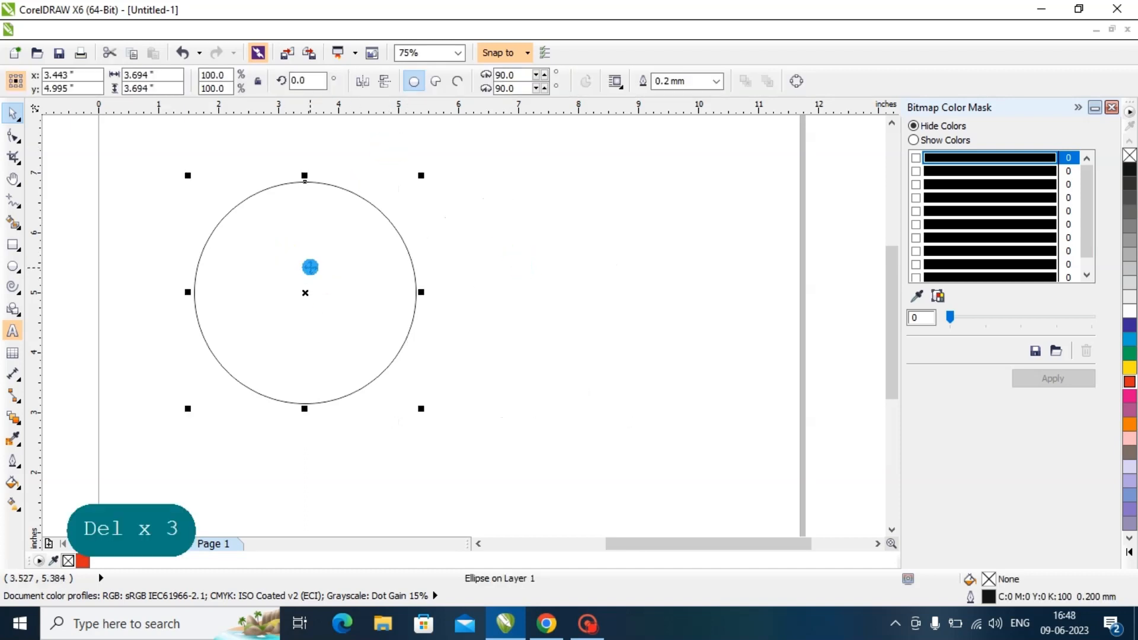
{"action": "left_click_drag", "start_coordinate": [310, 268], "coordinate": [368, 267]}
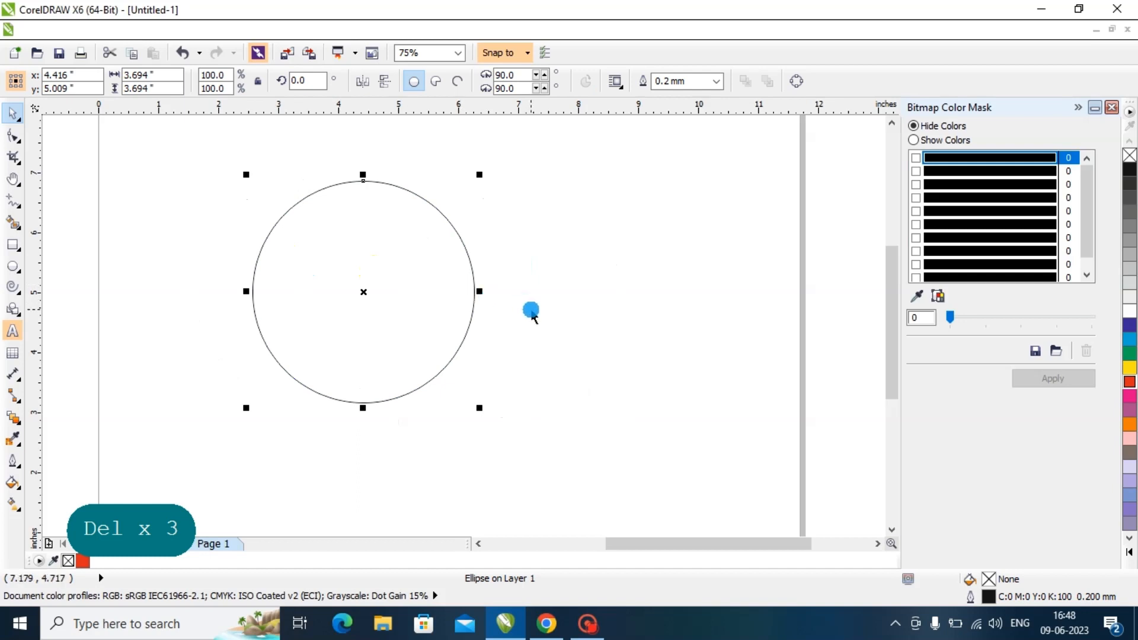
{"action": "left_click", "coordinate": [592, 262]}
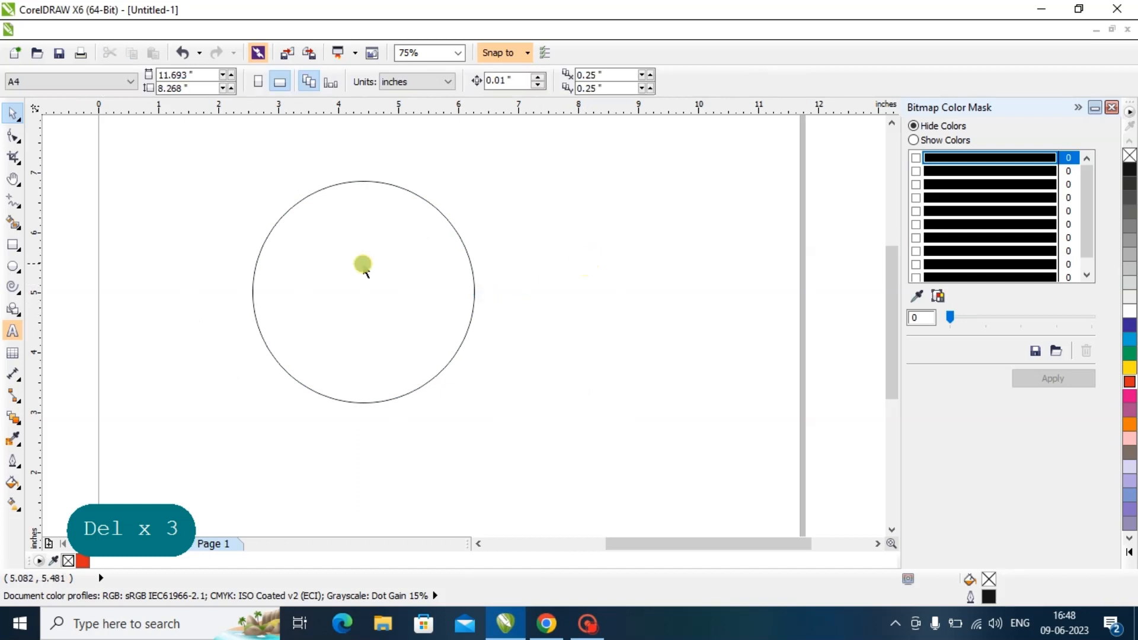
{"action": "left_click", "coordinate": [360, 263]}
{"action": "left_click_drag", "start_coordinate": [423, 257], "coordinate": [507, 241]}
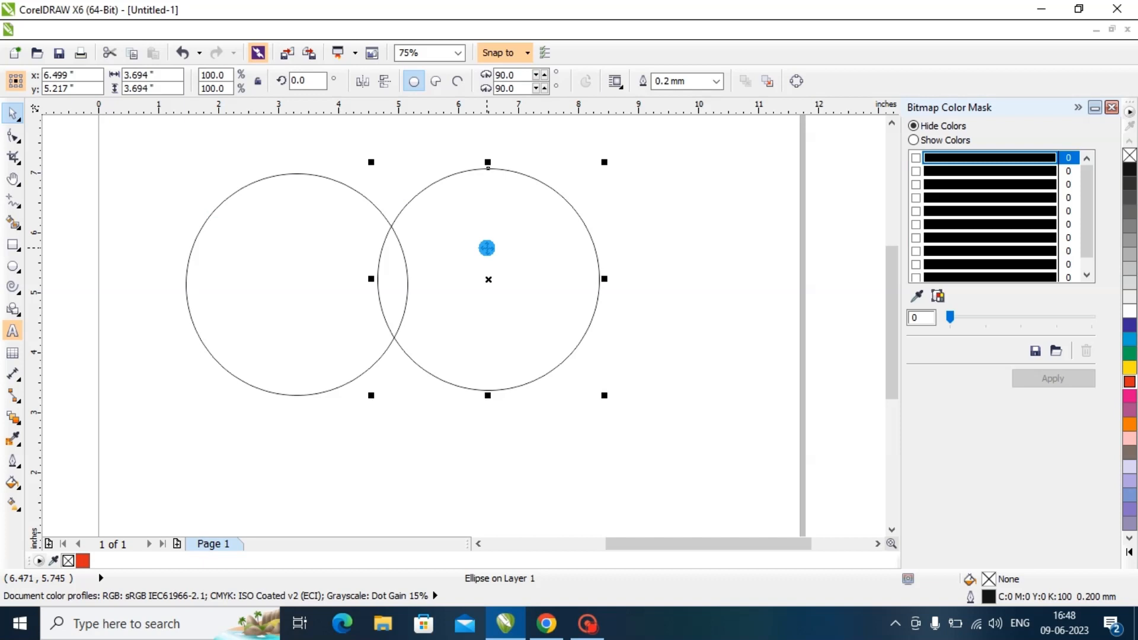
{"action": "key", "text": "Delete"}
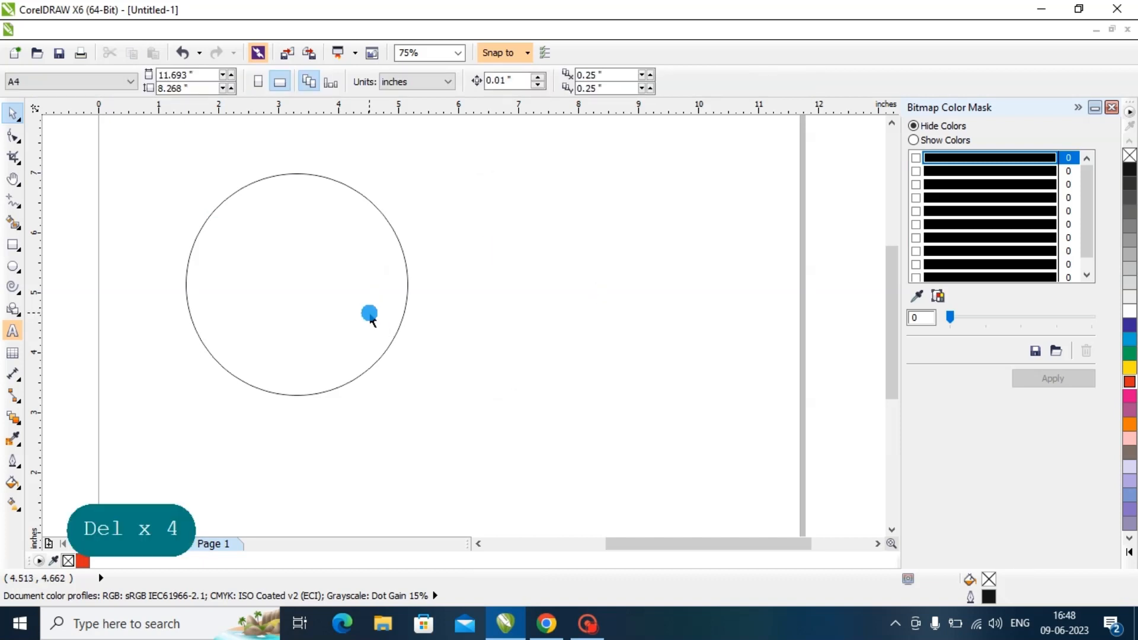
Step: Create a copy of the circle narrowed horizontally to about 92.9% width, keeping its left edge in place
{"action": "left_click", "coordinate": [374, 319]}
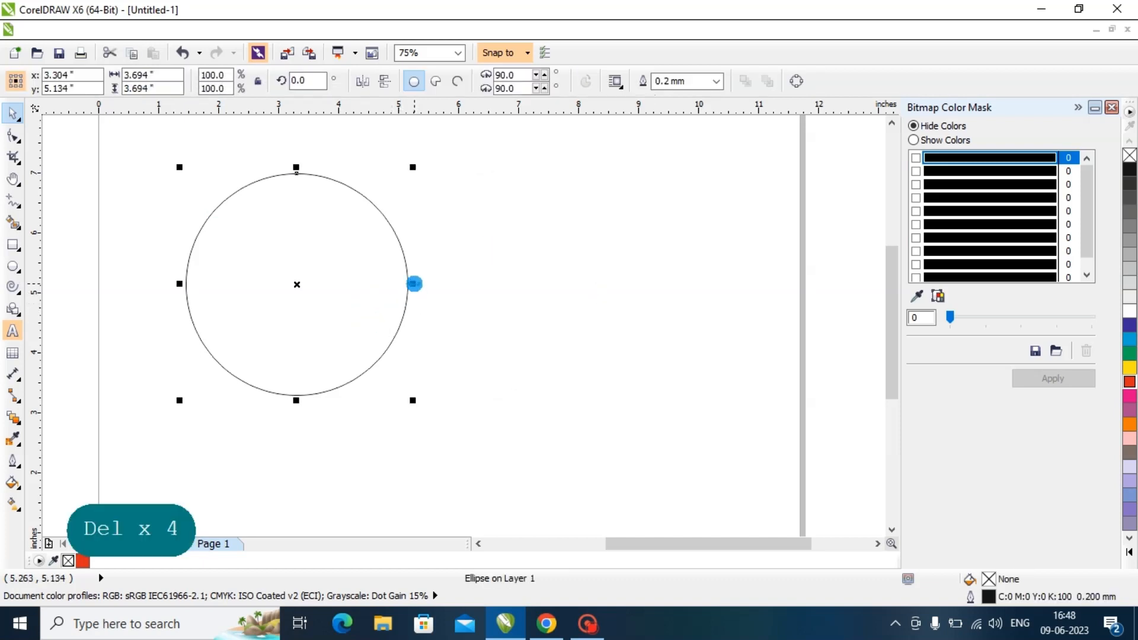
{"action": "left_click_drag", "start_coordinate": [415, 284], "coordinate": [397, 282]}
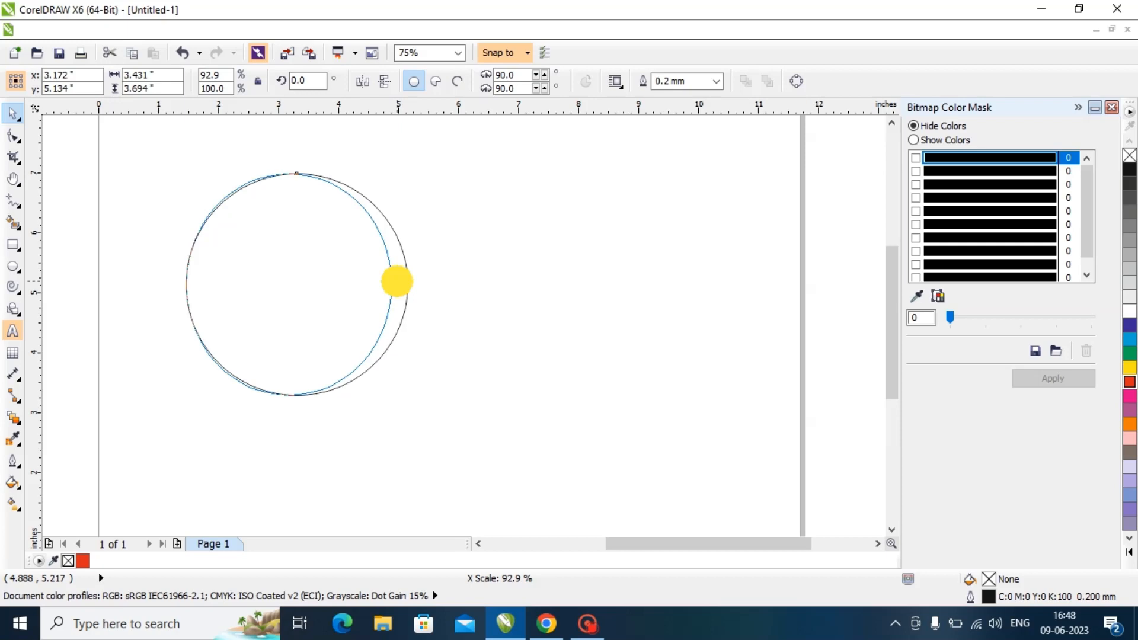
{"action": "left_click", "coordinate": [397, 282]}
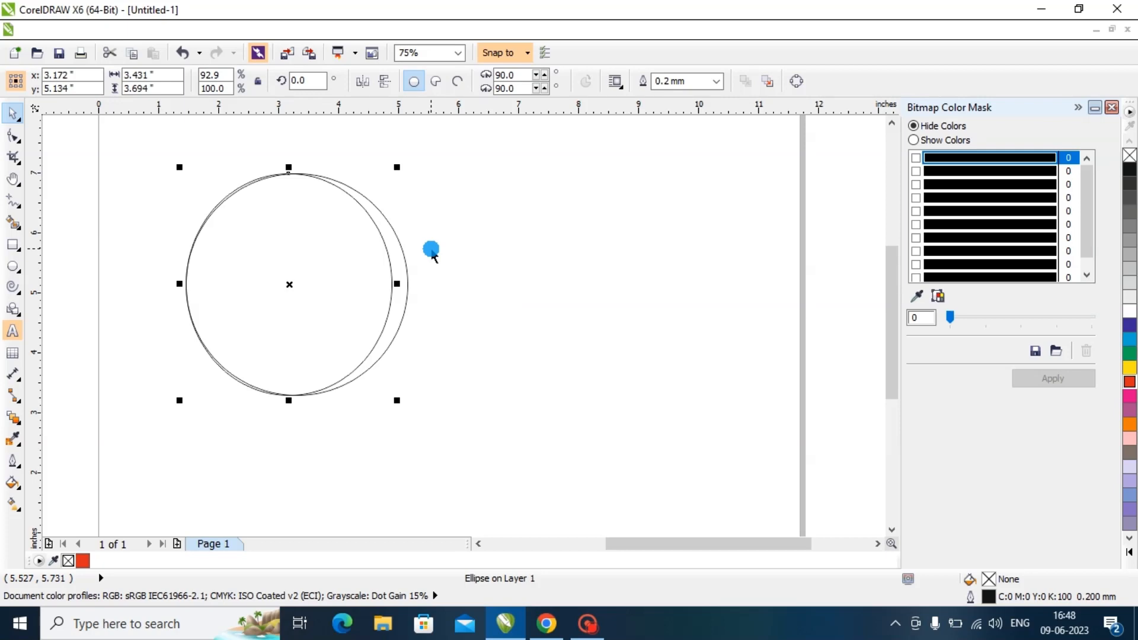
Step: Repeat the narrowed duplication 12 times to build a series of progressively slimmer ellipses sharing the same left edge
{"action": "key", "text": "ctrl+d"}
{"action": "key", "text": "ctrl+d"}
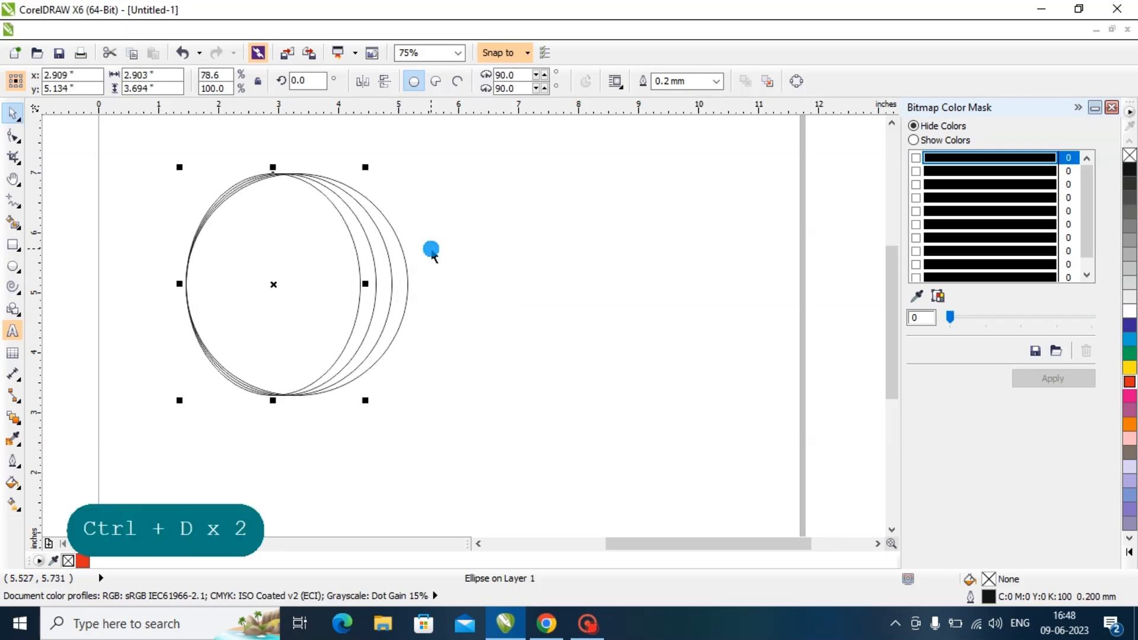
{"action": "key", "text": "ctrl+d"}
{"action": "key", "text": "ctrl+d"}
{"action": "key", "text": "ctrl+d"}
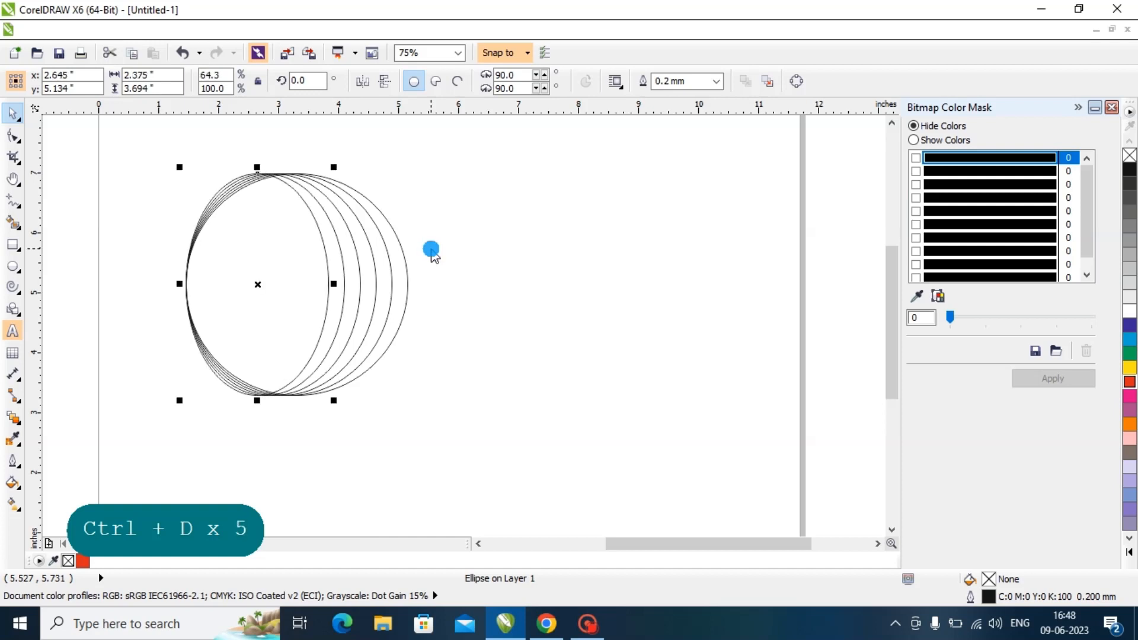
{"action": "key", "text": "ctrl+d"}
{"action": "key", "text": "ctrl+d"}
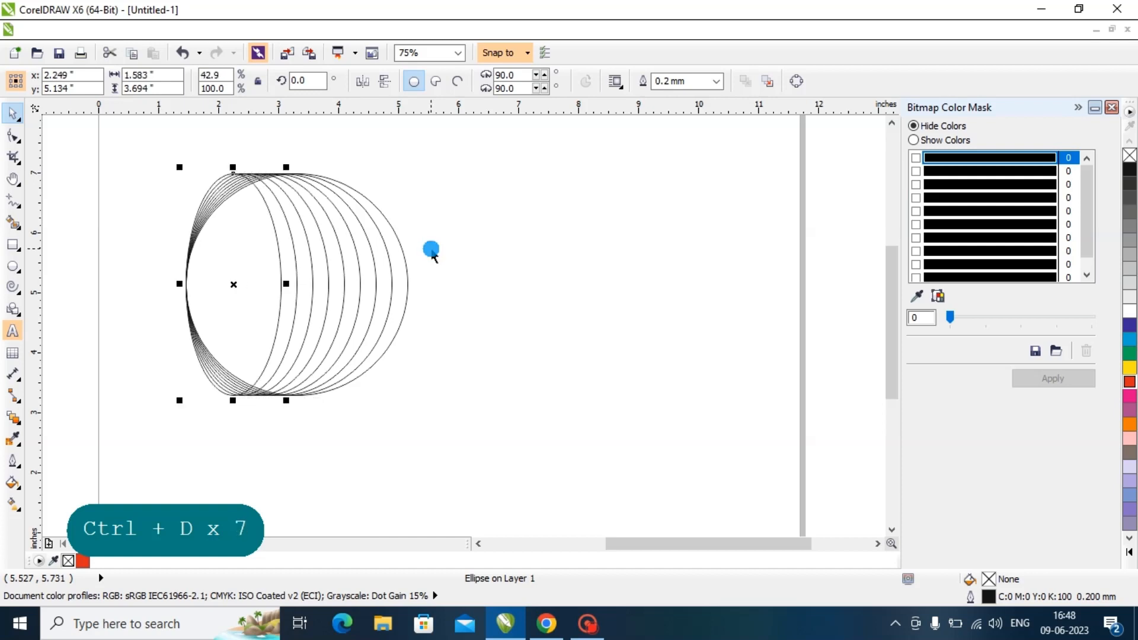
{"action": "key", "text": "ctrl+d"}
{"action": "key", "text": "ctrl+d"}
{"action": "key", "text": "ctrl+d"}
{"action": "key", "text": "ctrl+d"}
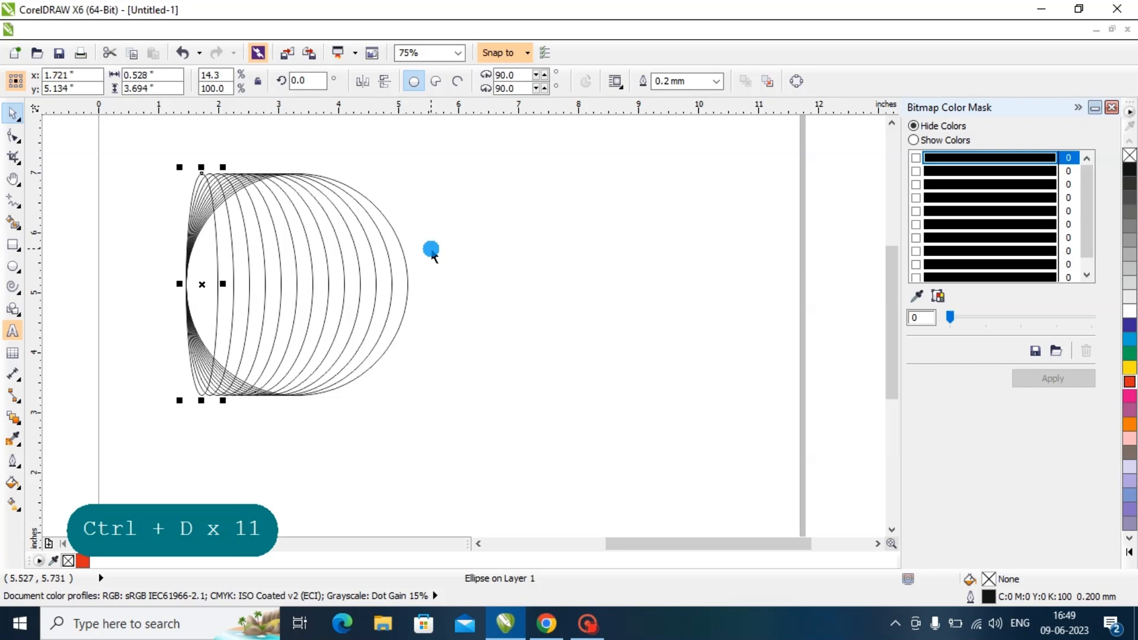
{"action": "key", "text": "ctrl+d"}
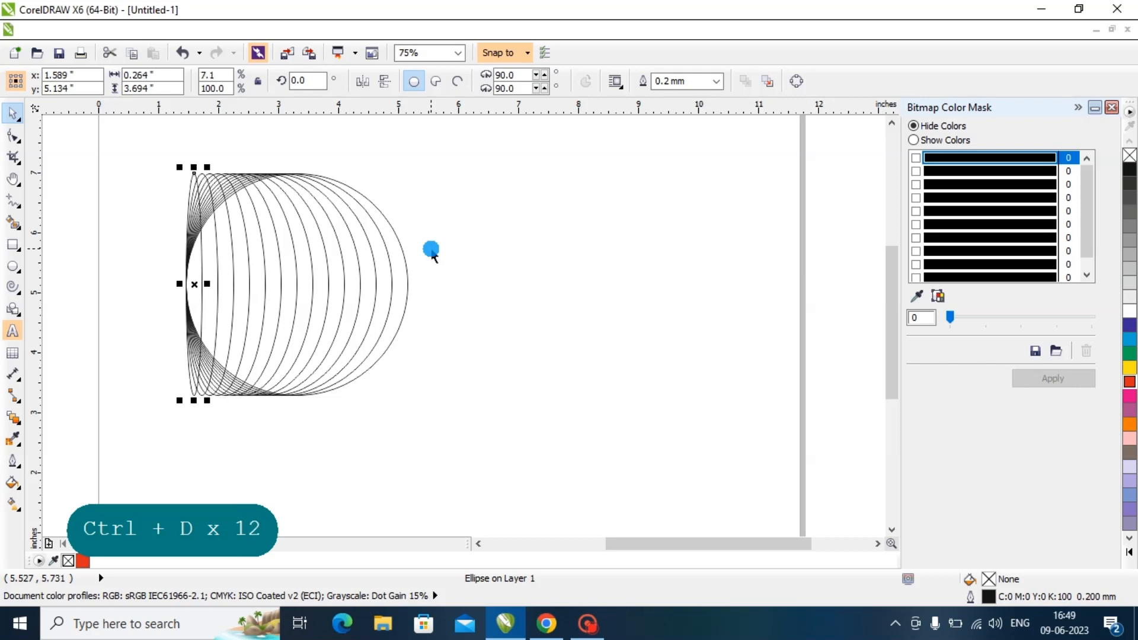
Step: Delete the whole ellipse pattern and draw a new circle about 3.83 inches in diameter near the middle of the page
{"action": "left_click", "coordinate": [505, 265]}
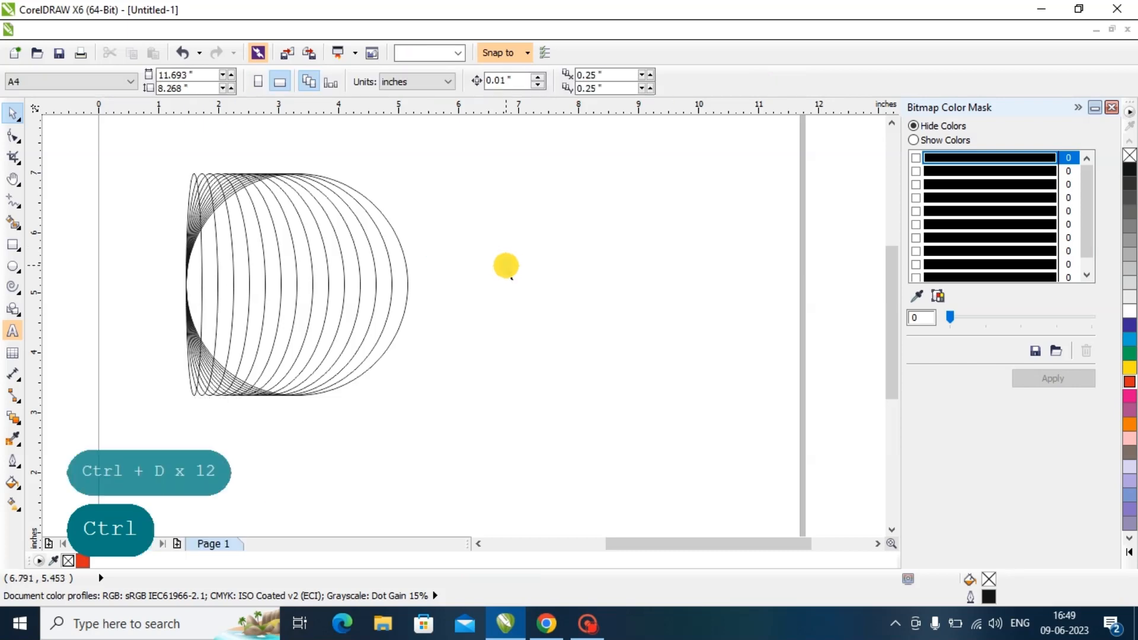
{"action": "key", "text": "ctrl+a"}
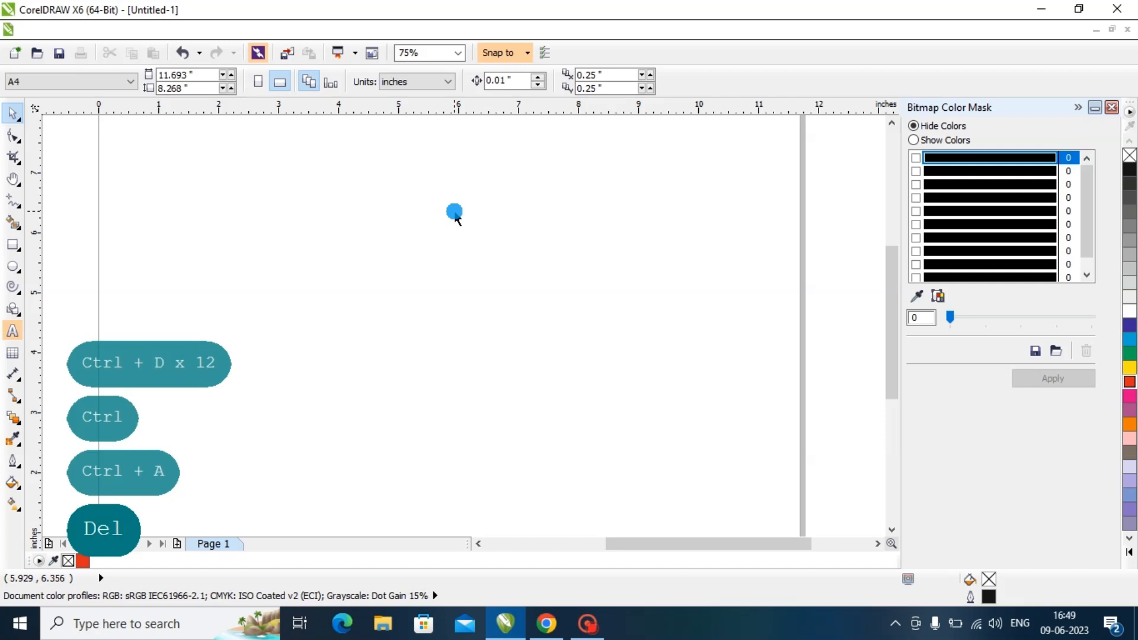
{"action": "left_click", "coordinate": [13, 266]}
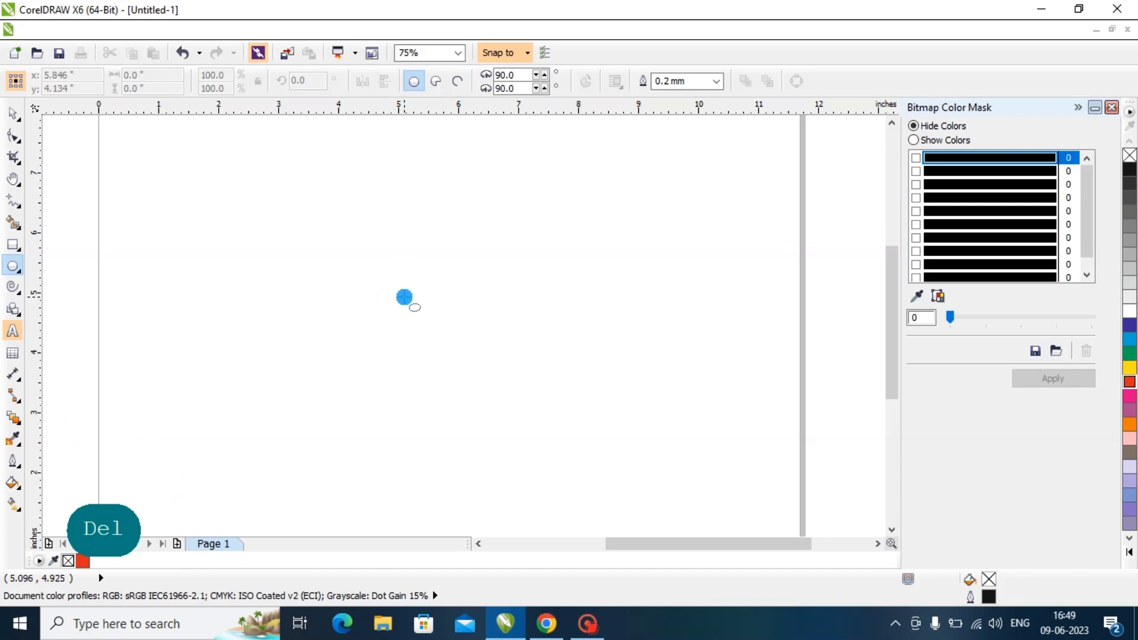
{"action": "left_click_drag", "start_coordinate": [437, 302], "coordinate": [555, 421]}
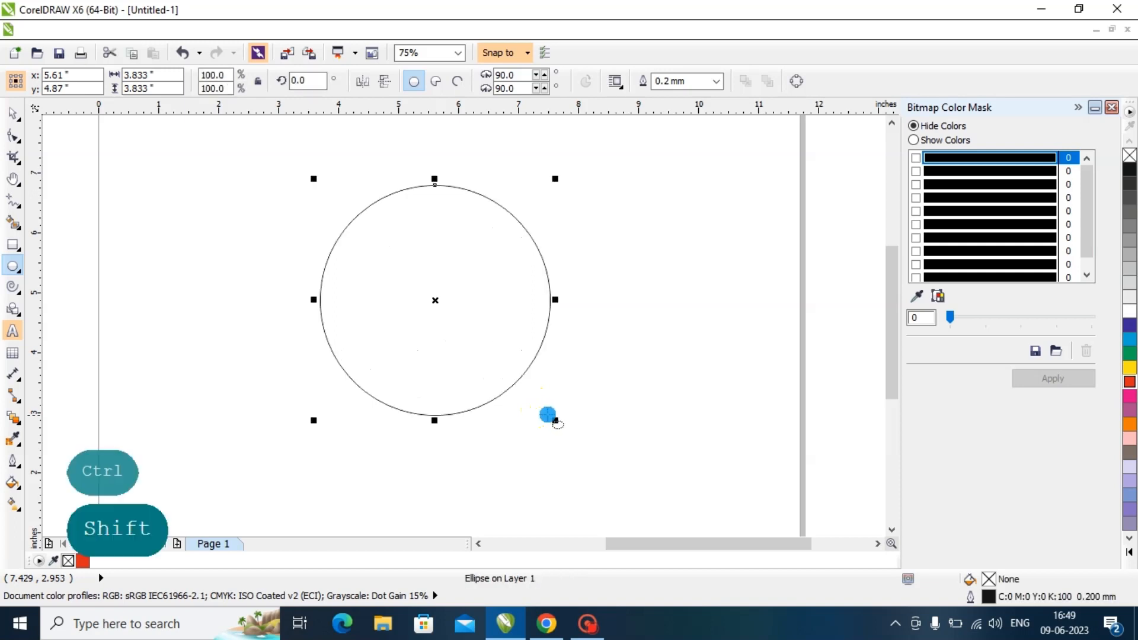
Step: Create a copy of the circle narrowed horizontally about its center to about 89.9% width
{"action": "left_click", "coordinate": [12, 114]}
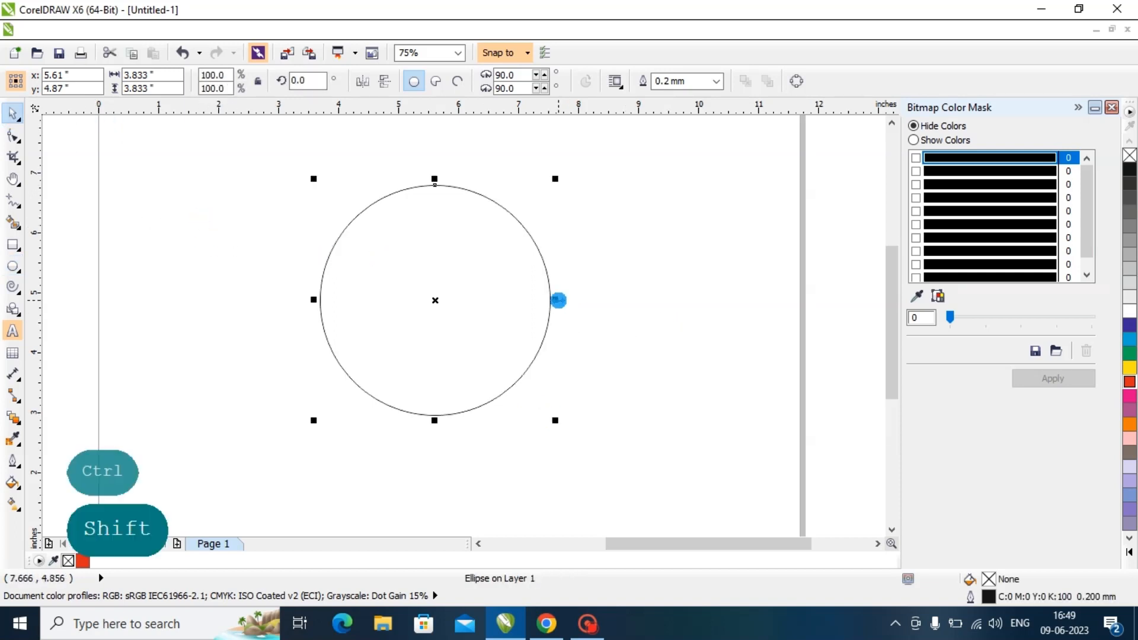
{"action": "mouse_move", "coordinate": [555, 300]}
{"action": "left_mouse_down"}
{"action": "mouse_move", "coordinate": [538, 300]}
{"action": "mouse_move", "coordinate": [561, 300]}
{"action": "left_mouse_up"}
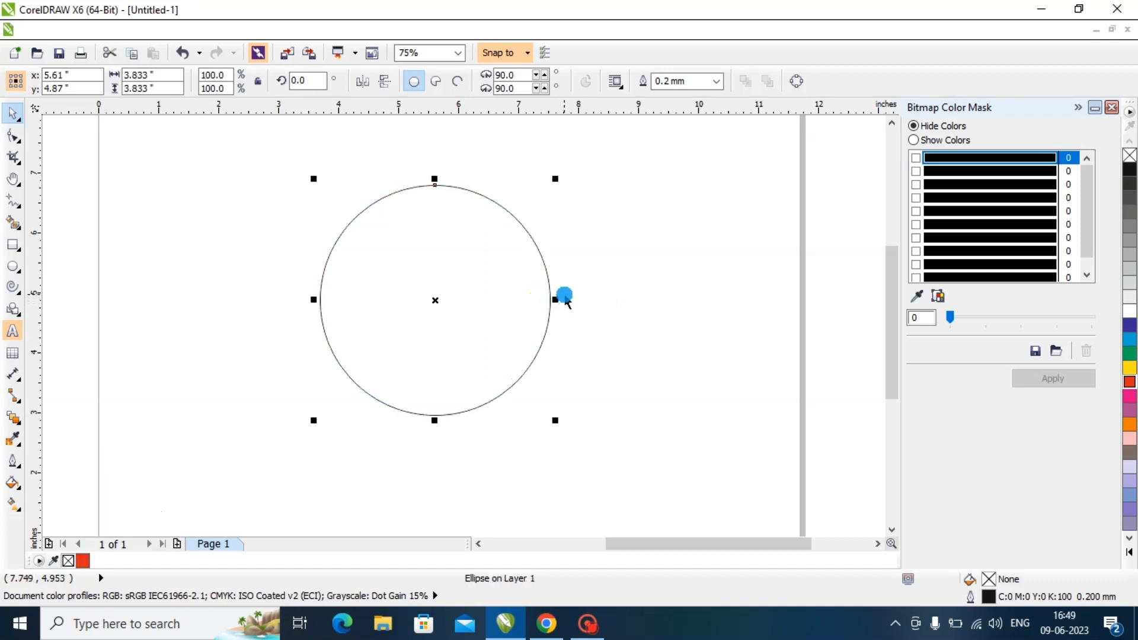
{"action": "left_click_drag", "start_coordinate": [558, 301], "coordinate": [558, 302]}
{"action": "key", "text": "shift"}
{"action": "key", "text": "shift"}
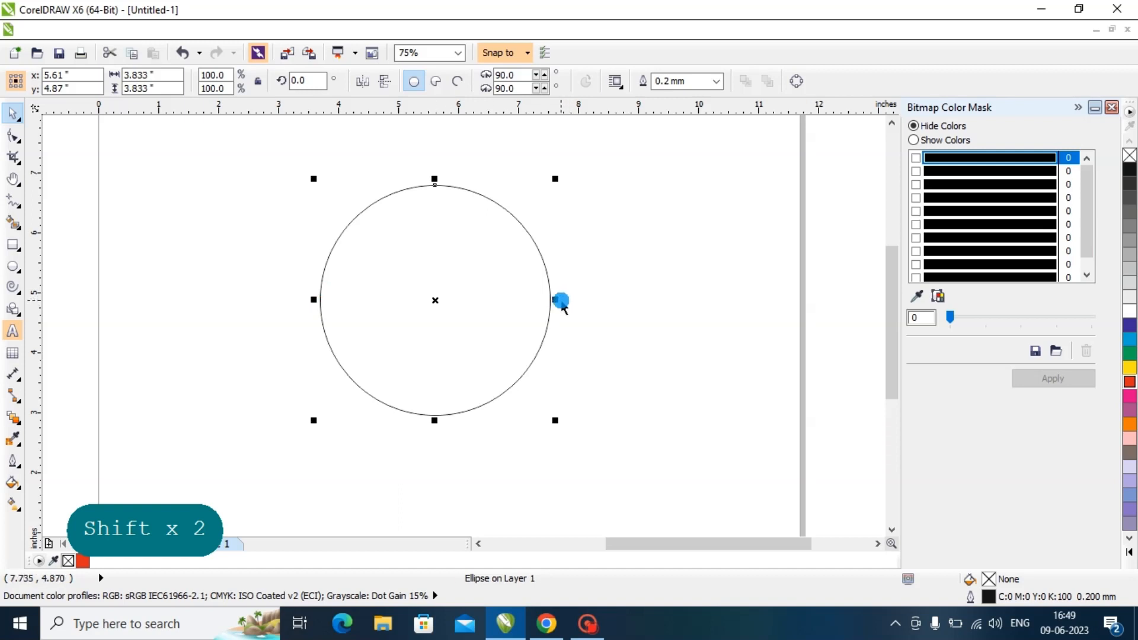
{"action": "left_click_drag", "start_coordinate": [556, 300], "coordinate": [544, 300]}
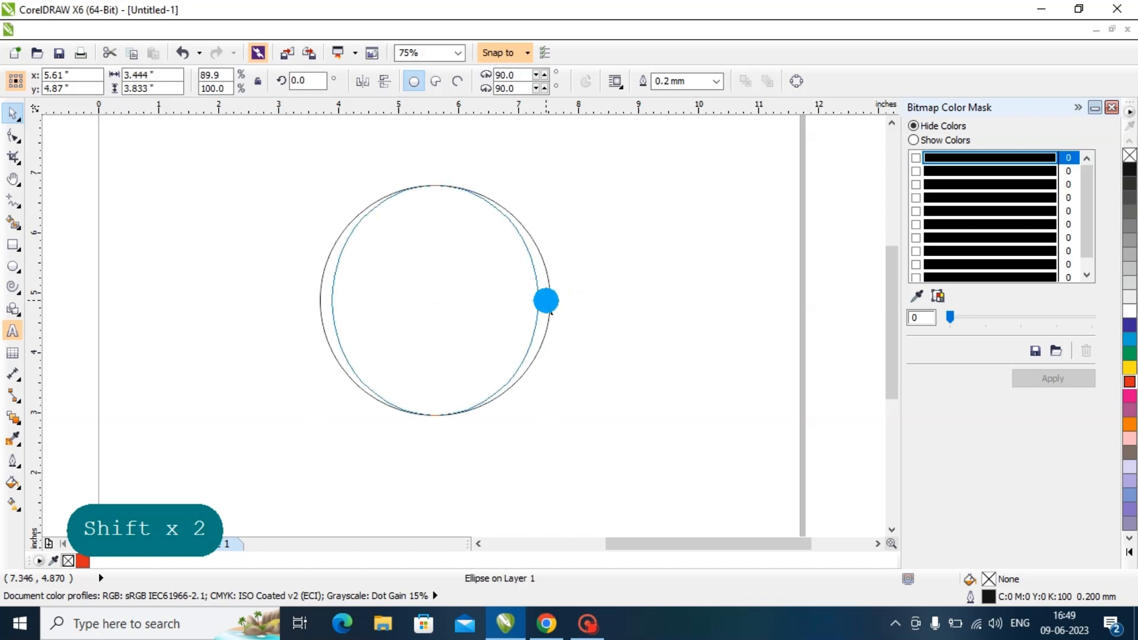
{"action": "key", "text": "shift"}
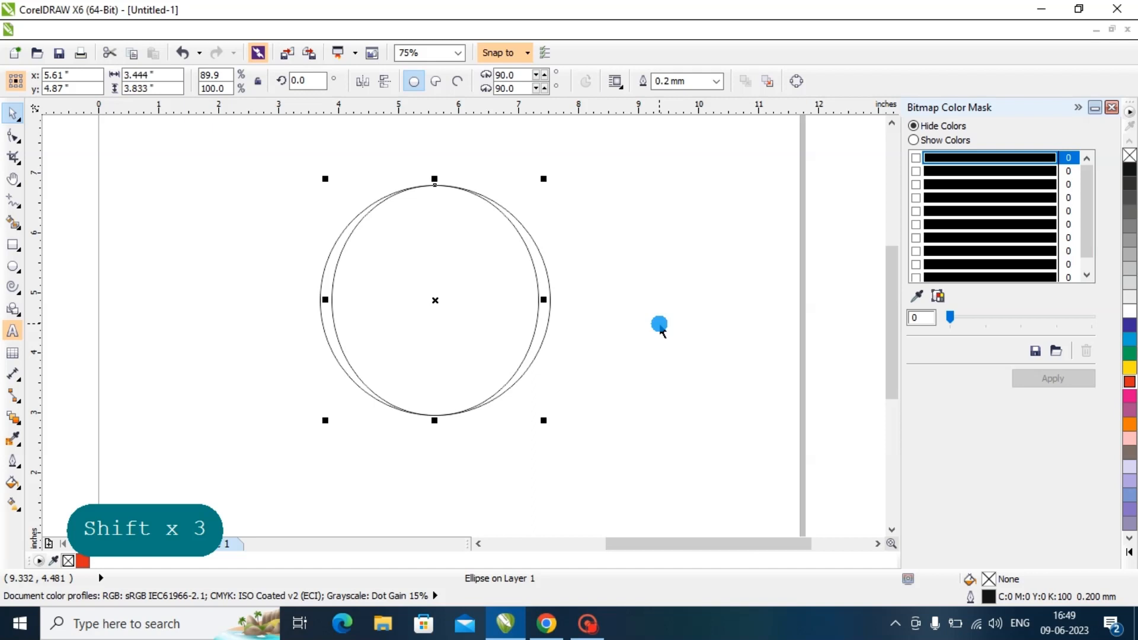
Step: Repeat the centered narrowed duplication 8 times to fill the circle with progressively slimmer ellipses like longitude lines
{"action": "key", "text": "ctrl+d"}
{"action": "key", "text": "ctrl+d"}
{"action": "key", "text": "ctrl+d"}
{"action": "key", "text": "ctrl+d"}
{"action": "key", "text": "ctrl+d"}
{"action": "key", "text": "ctrl+d"}
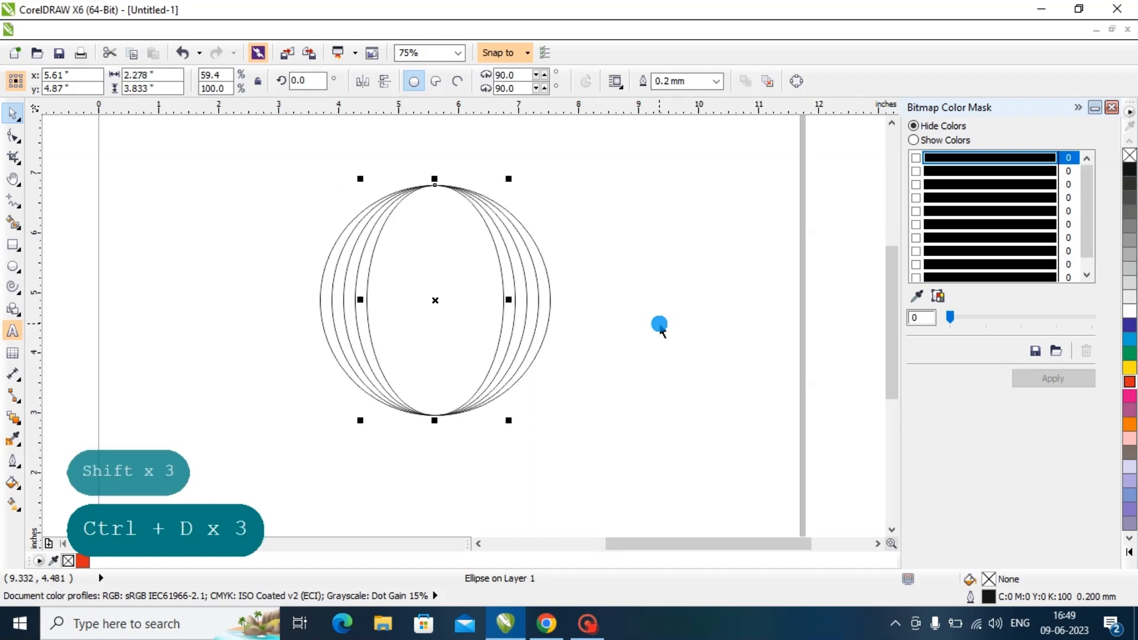
{"action": "key", "text": "ctrl+d"}
{"action": "key", "text": "ctrl+d"}
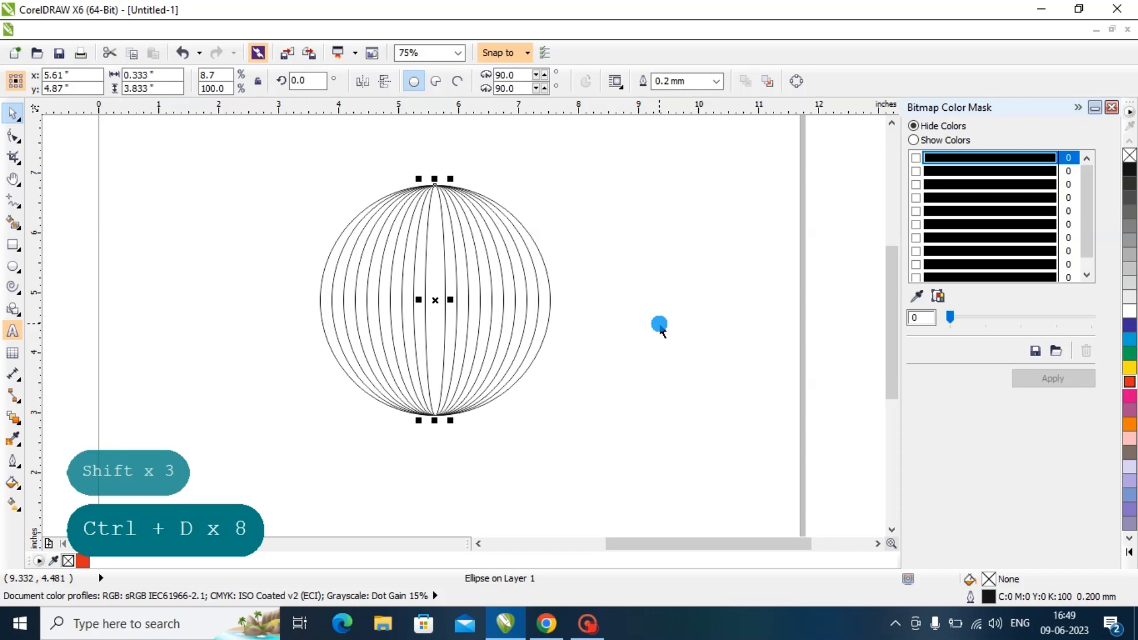
{"action": "left_click", "coordinate": [659, 325]}
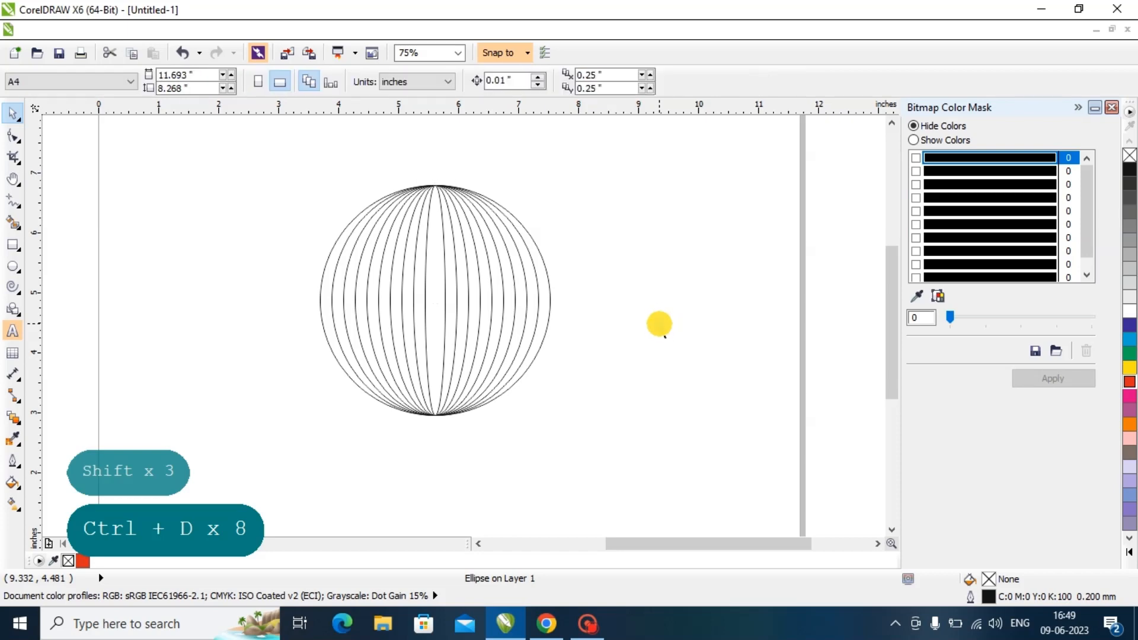
Step: Create a copy of the outermost circle flattened vertically about its center to about 89.1% height
{"action": "left_click", "coordinate": [550, 295]}
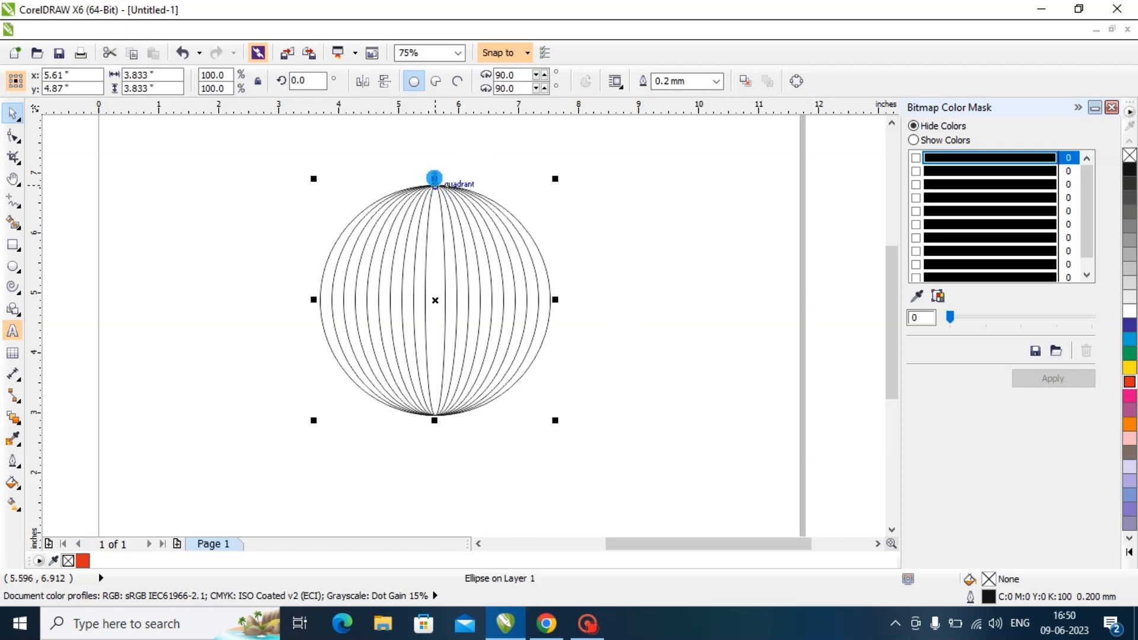
{"action": "left_click", "coordinate": [434, 178]}
{"action": "left_click_drag", "start_coordinate": [434, 178], "coordinate": [434, 189]}
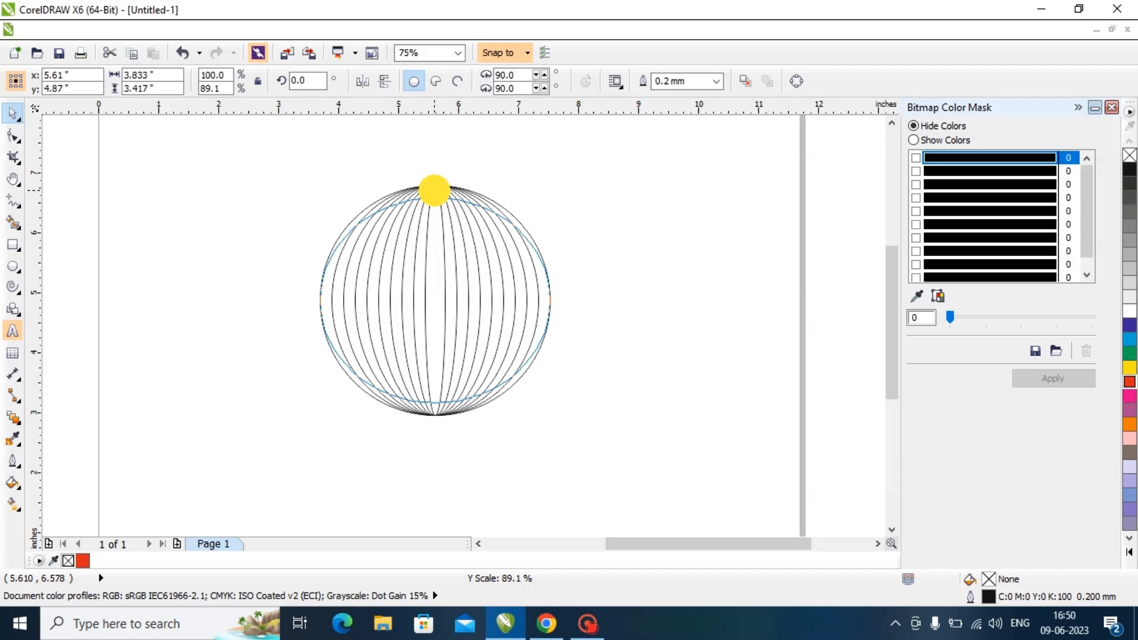
{"action": "left_click_drag", "start_coordinate": [434, 190], "coordinate": [435, 190]}
{"action": "key", "text": "shift"}
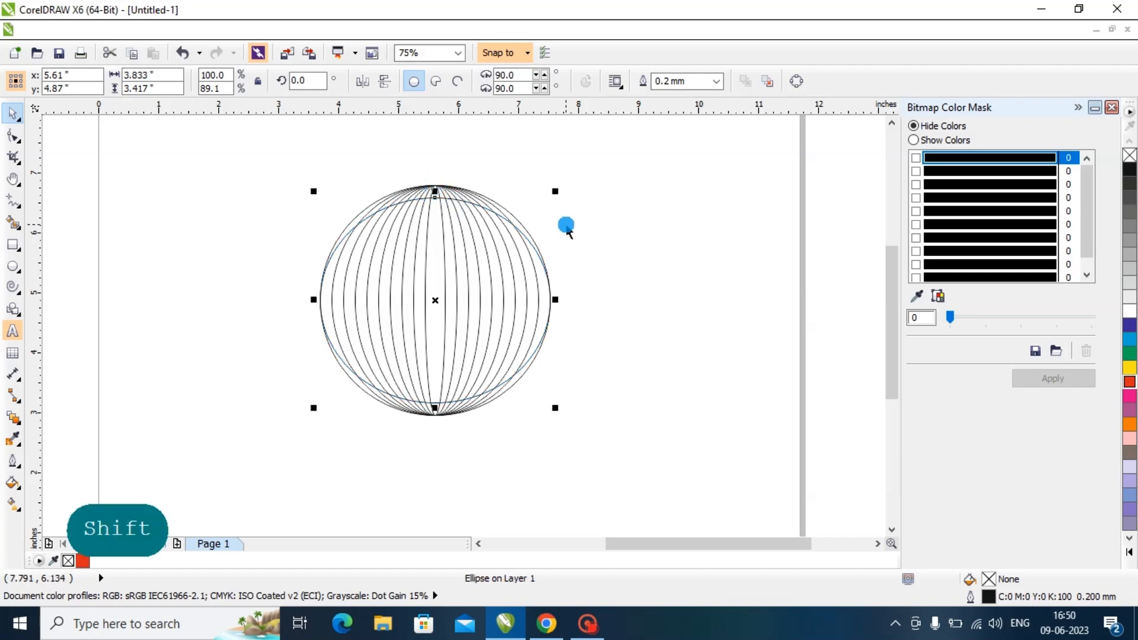
Step: Repeat the flattened duplication 8 times to add progressively flatter ellipses, completing a globe-like grid
{"action": "key", "text": "ctrl+d"}
{"action": "key", "text": "ctrl+d"}
{"action": "key", "text": "ctrl+d"}
{"action": "key", "text": "ctrl+d"}
{"action": "key", "text": "ctrl+d"}
{"action": "key", "text": "ctrl+d"}
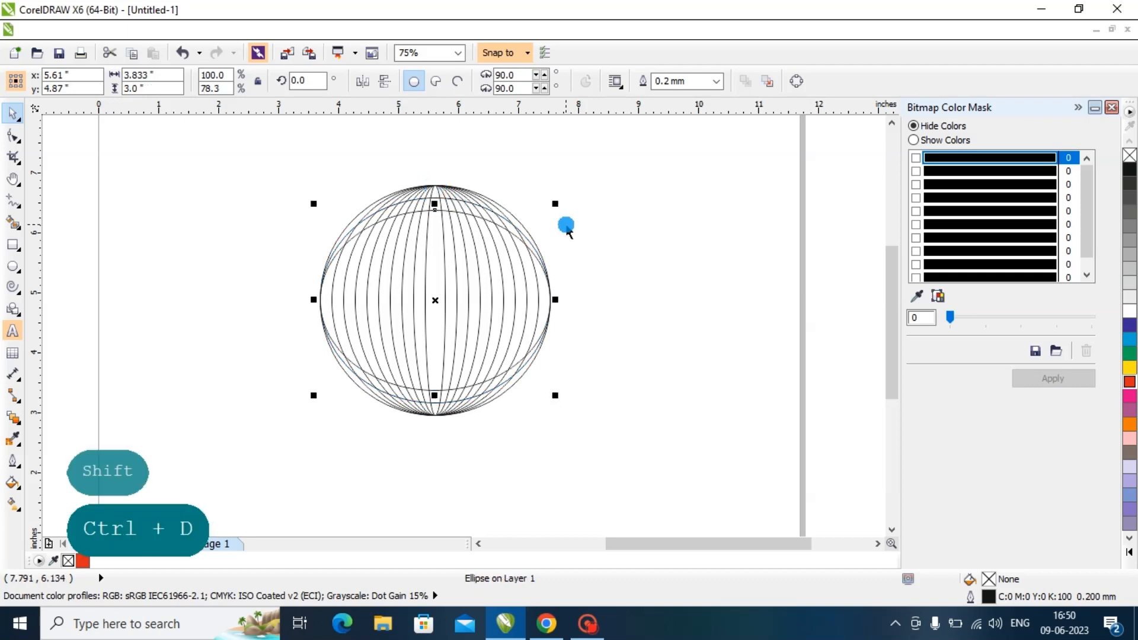
{"action": "key", "text": "ctrl+d"}
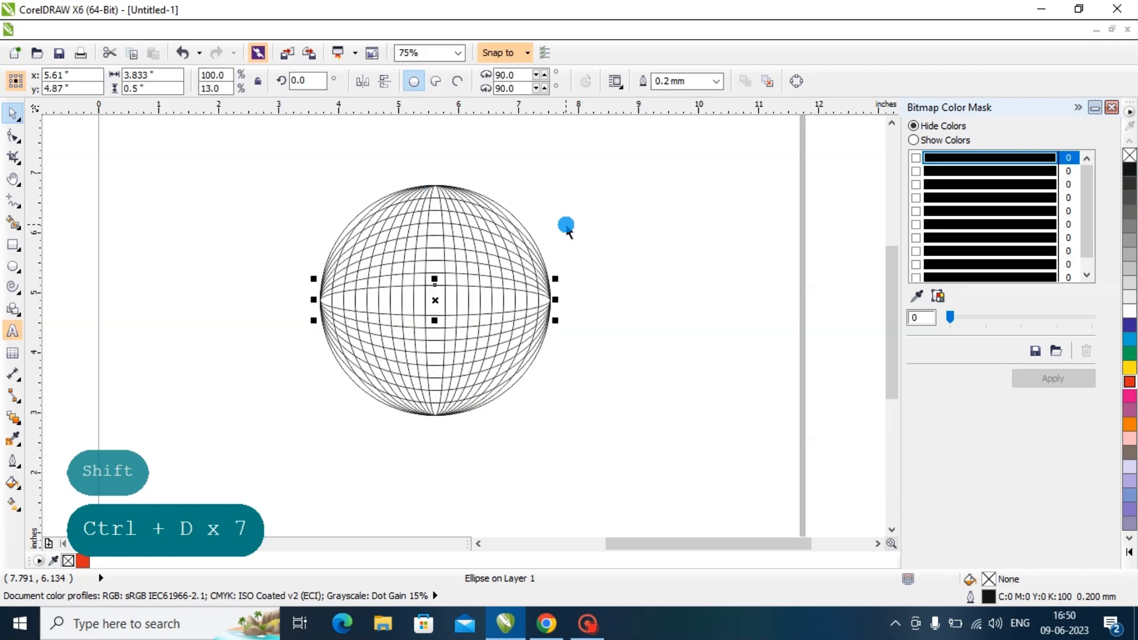
{"action": "key", "text": "ctrl+d"}
{"action": "left_click", "coordinate": [567, 233]}
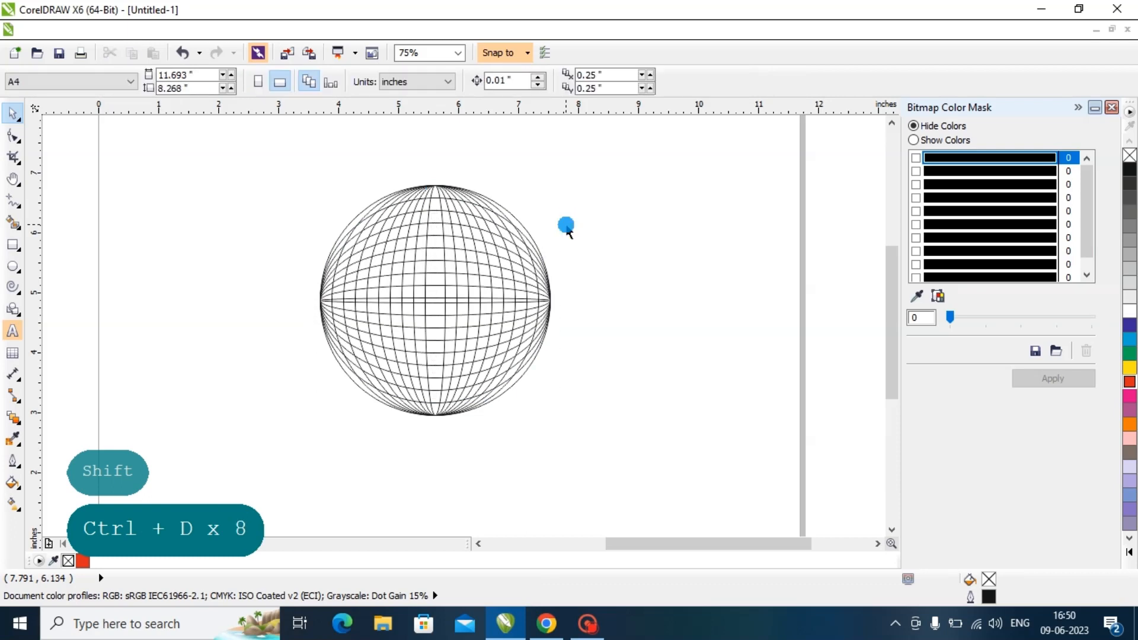
Step: Move the complete globe grid to the left part of the page, centered near X 2.3 inches
{"action": "left_click_drag", "start_coordinate": [257, 159], "coordinate": [592, 442]}
{"action": "left_click_drag", "start_coordinate": [452, 297], "coordinate": [254, 288]}
{"action": "left_click", "coordinate": [558, 296]}
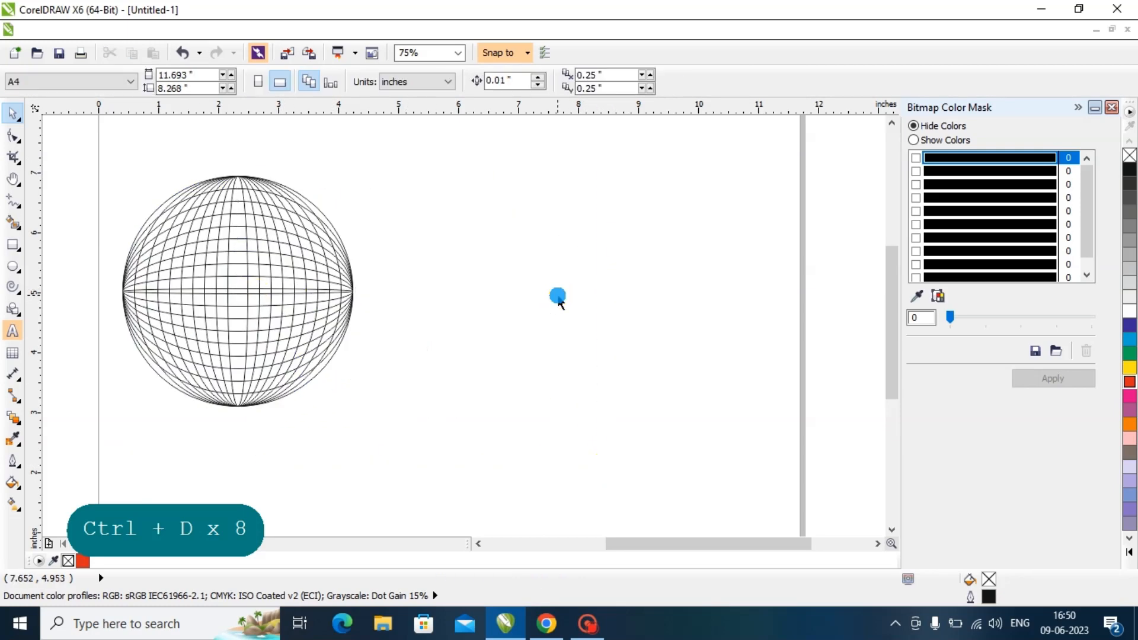
Step: Draw a circle about 4.14 inches in diameter right of the globe and copy it narrowed to 93.3% width, keeping its right edge in place
{"action": "left_click", "coordinate": [13, 266]}
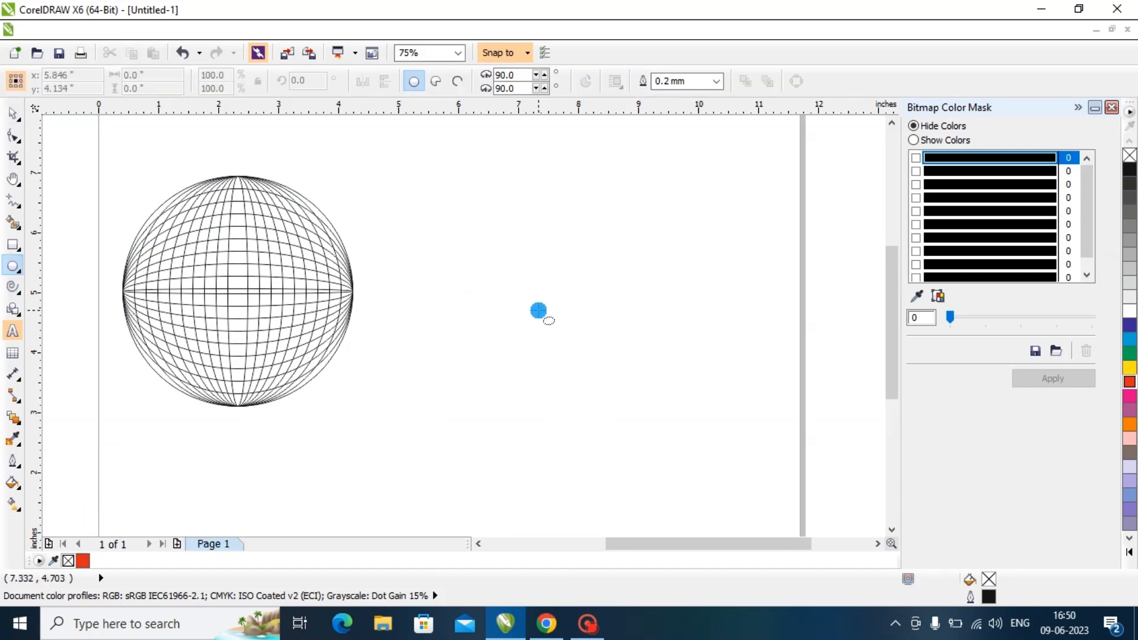
{"action": "left_click_drag", "start_coordinate": [538, 310], "coordinate": [653, 434]}
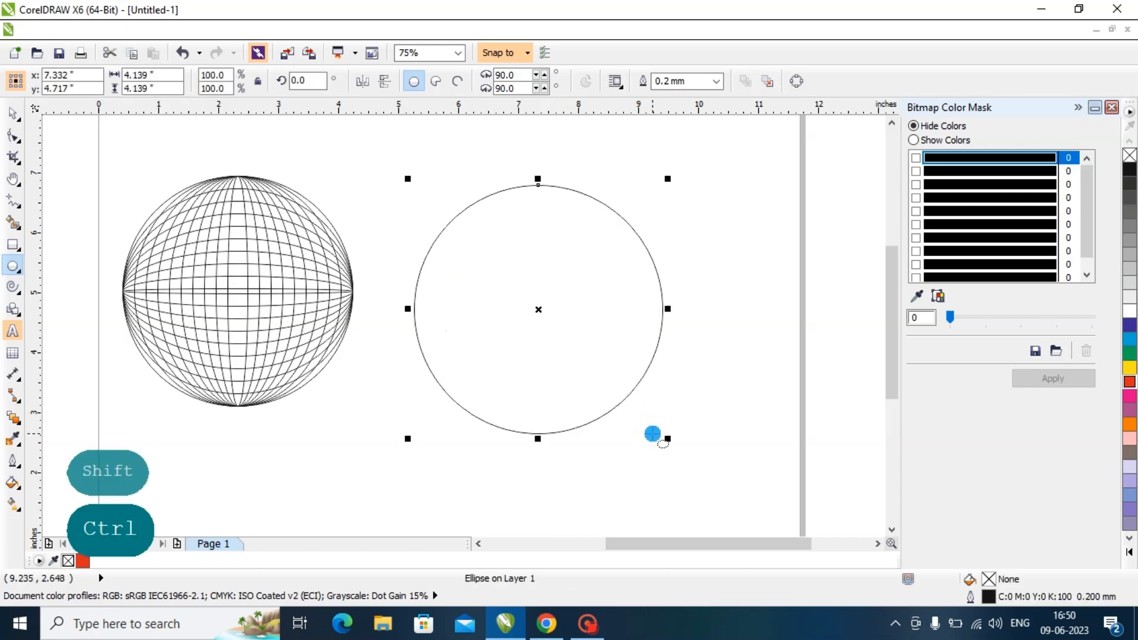
{"action": "left_click", "coordinate": [15, 114]}
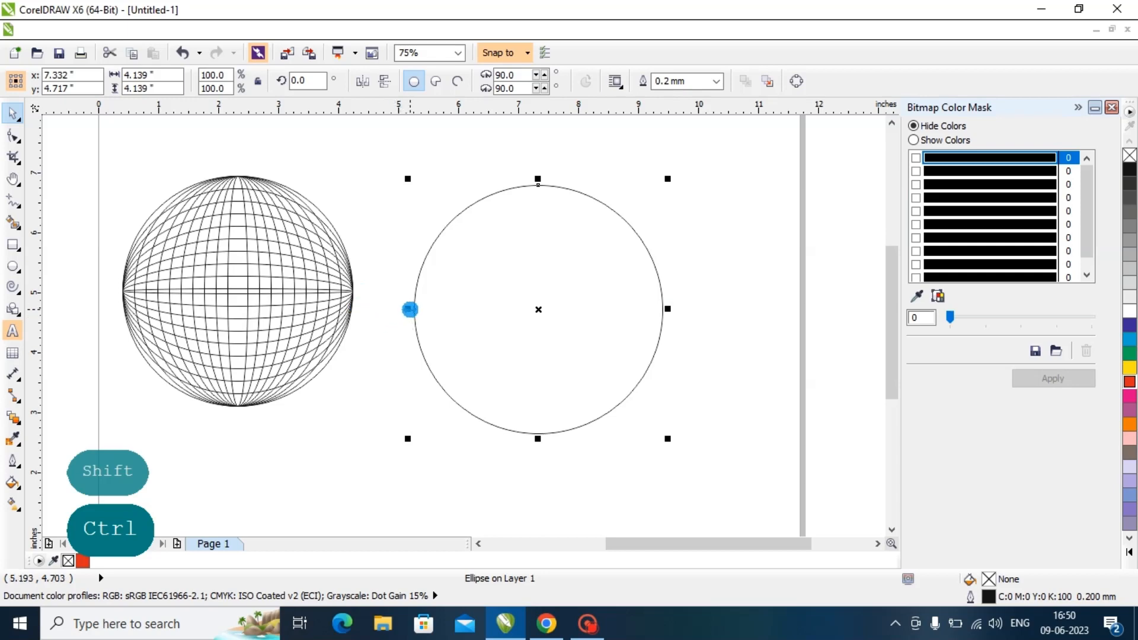
{"action": "left_click_drag", "start_coordinate": [409, 309], "coordinate": [425, 309]}
{"action": "key", "text": "shift"}
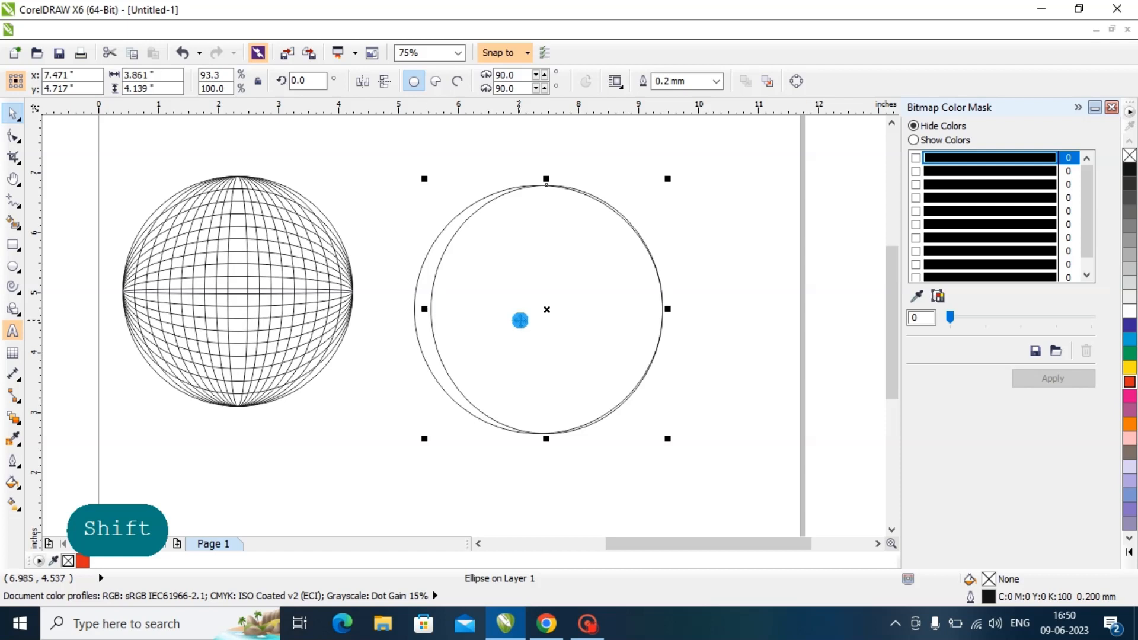
Step: Repeat the narrowed duplication 12 times toward the shared right edge, and delete the whole resulting ellipse pattern
{"action": "key", "text": "ctrl+d"}
{"action": "key", "text": "ctrl+d"}
{"action": "key", "text": "ctrl+d"}
{"action": "key", "text": "ctrl+d"}
{"action": "key", "text": "ctrl+d"}
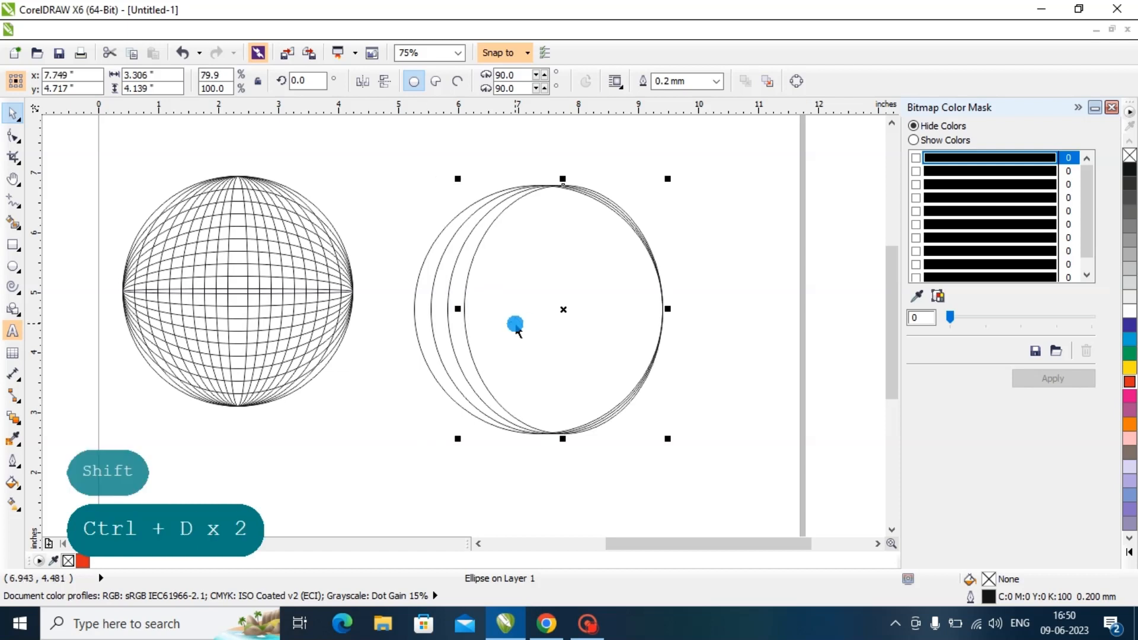
{"action": "key", "text": "ctrl+d"}
{"action": "key", "text": "ctrl+d"}
{"action": "key", "text": "ctrl+d"}
{"action": "key", "text": "ctrl+d"}
{"action": "key", "text": "ctrl+d"}
{"action": "key", "text": "ctrl+d"}
{"action": "key", "text": "ctrl+d"}
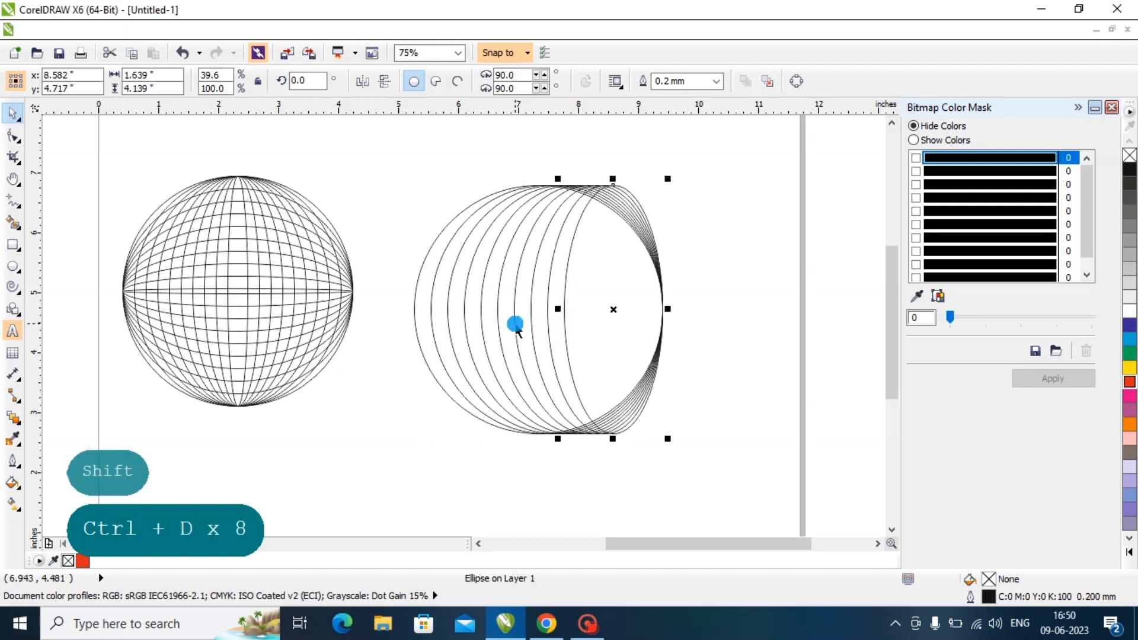
{"action": "key", "text": "ctrl+d"}
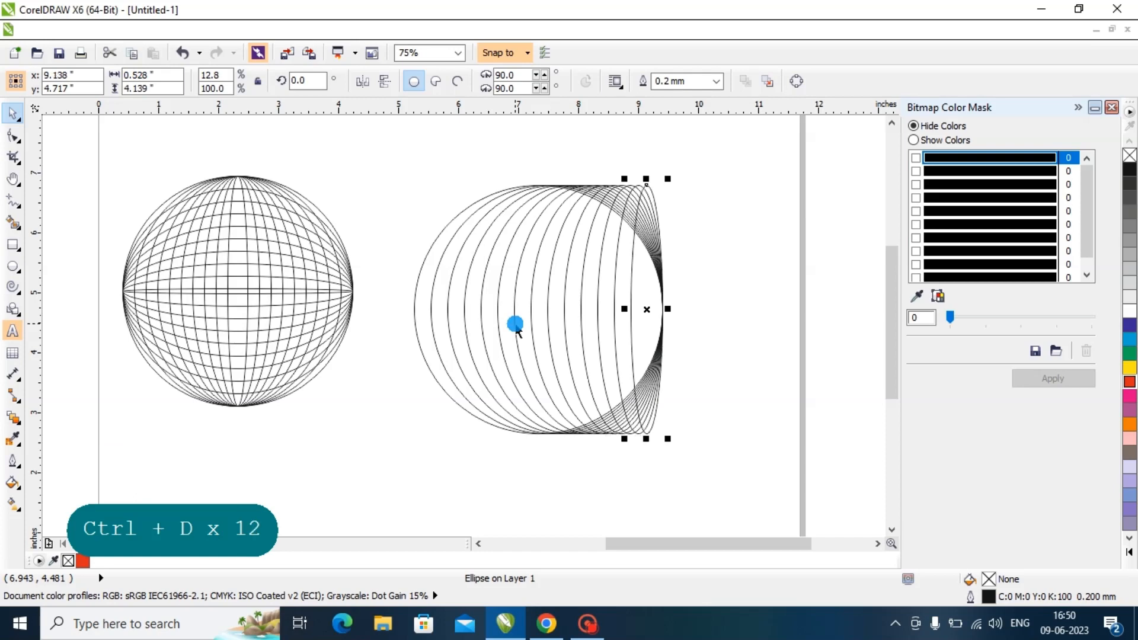
{"action": "left_click", "coordinate": [763, 307]}
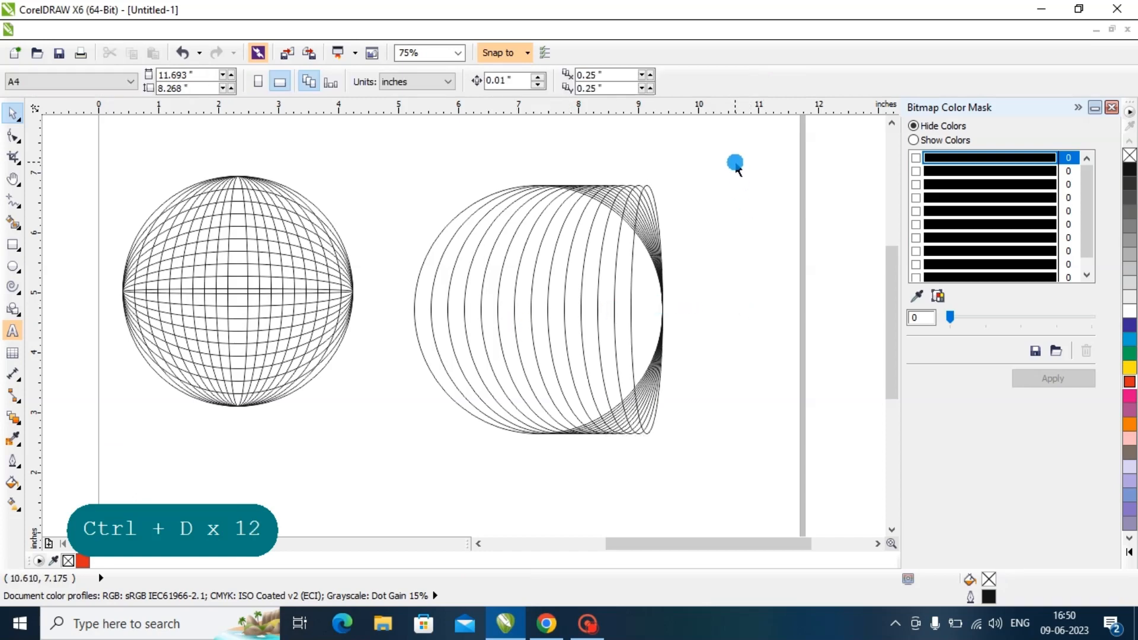
{"action": "left_click_drag", "start_coordinate": [734, 162], "coordinate": [383, 506]}
{"action": "key", "text": "Delete"}
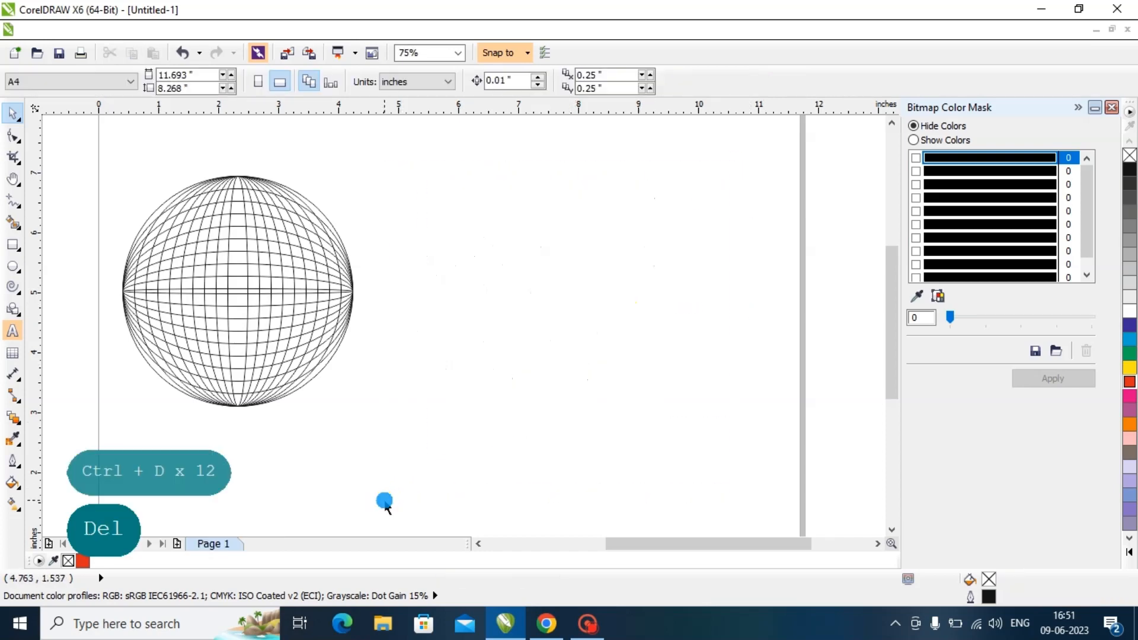
Step: Draw a flat ellipse about 4.19 by 0.35 inches at the page's lower right and copy it scaled to 90.7% about its center
{"action": "left_click", "coordinate": [13, 266]}
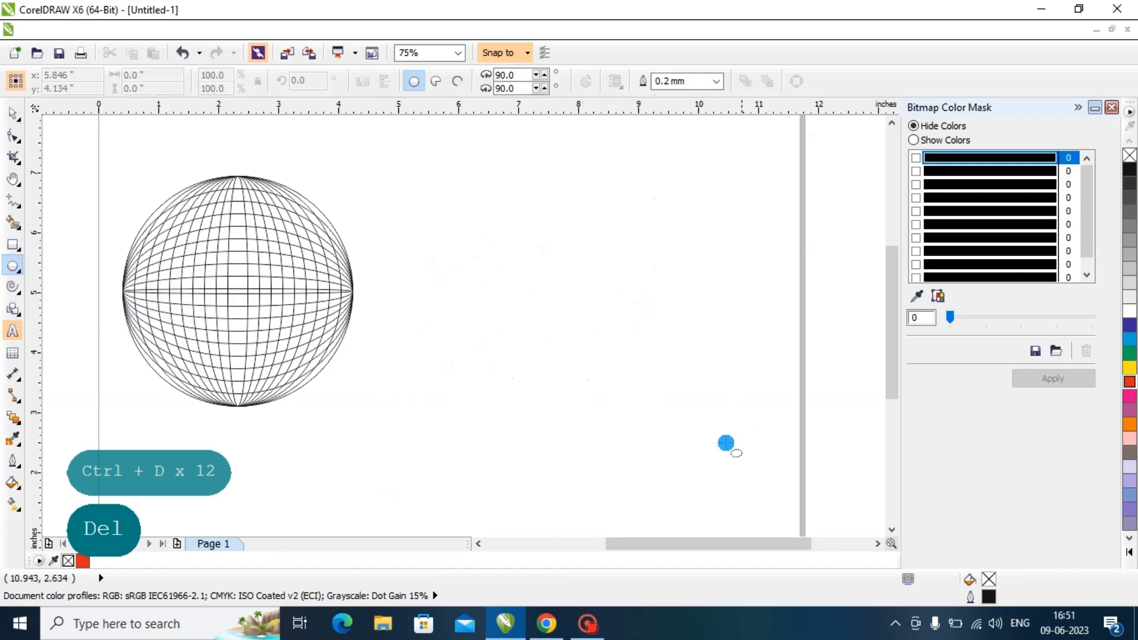
{"action": "left_click_drag", "start_coordinate": [439, 457], "coordinate": [686, 475]}
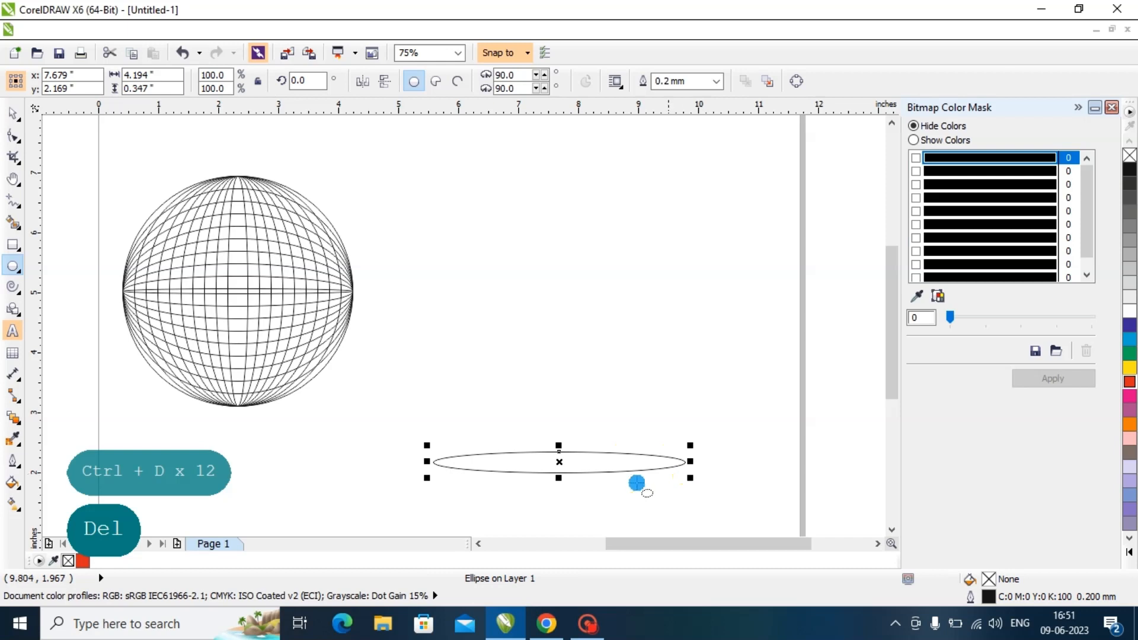
{"action": "left_click", "coordinate": [14, 114]}
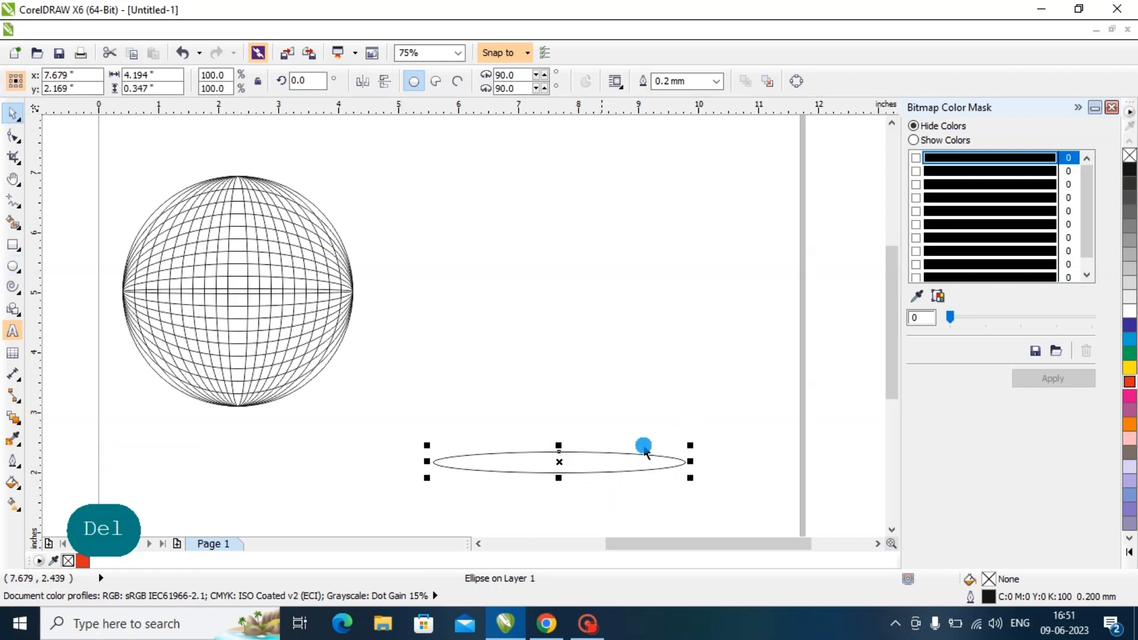
{"action": "left_click_drag", "start_coordinate": [691, 446], "coordinate": [681, 444]}
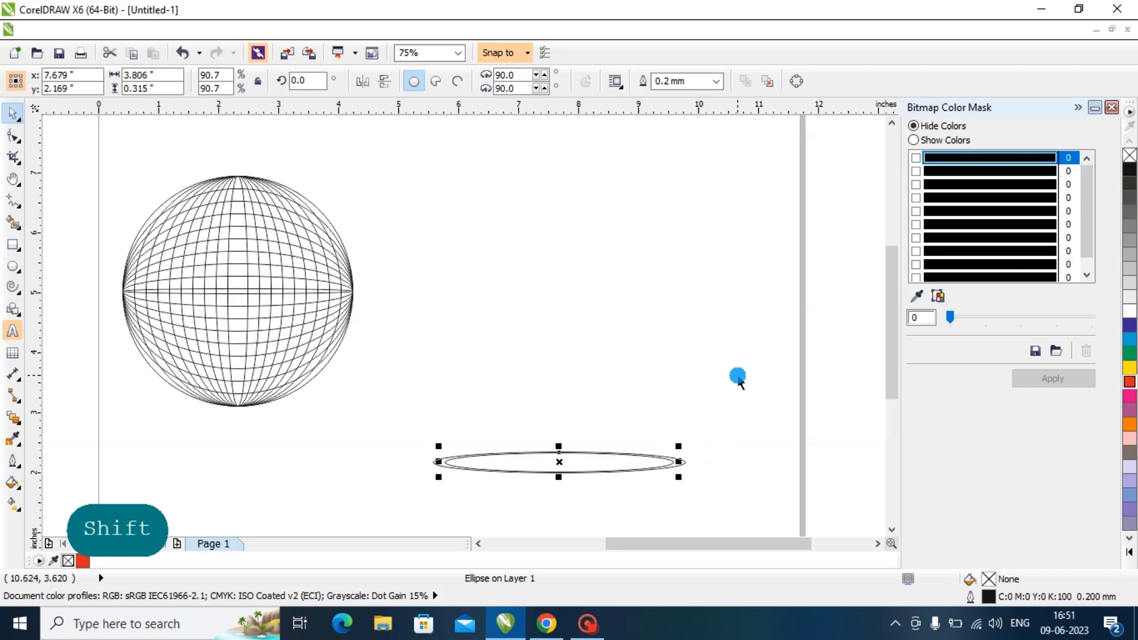
Step: Repeat the scaled-down duplication 7 times to build a set of concentric flat ellipses
{"action": "key", "text": "ctrl+d"}
{"action": "key", "text": "ctrl+d"}
{"action": "key", "text": "ctrl+d"}
{"action": "key", "text": "ctrl+d"}
{"action": "key", "text": "ctrl+d"}
{"action": "key", "text": "ctrl+d"}
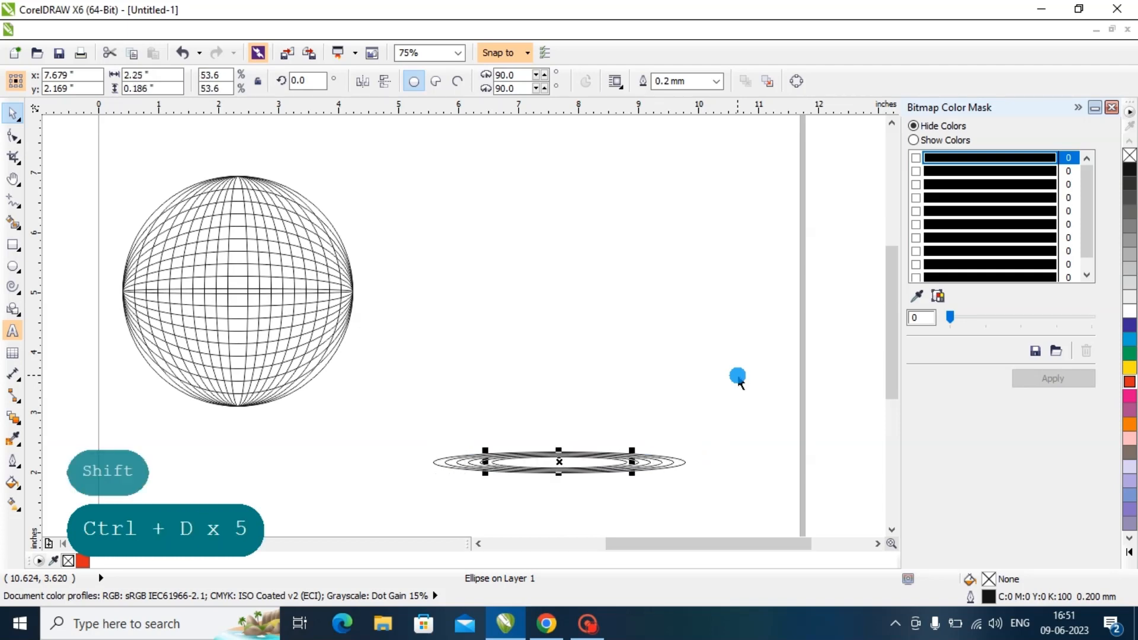
{"action": "key", "text": "ctrl+d"}
{"action": "left_click", "coordinate": [737, 377]}
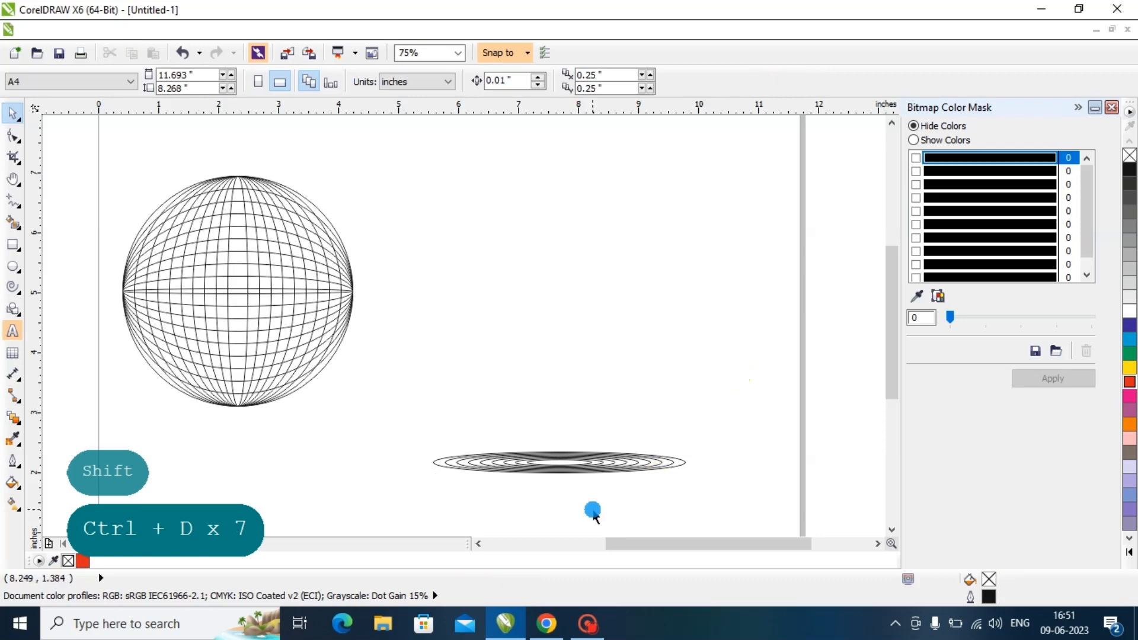
Step: Examine the line spacing of the concentric flat ellipses and the globe grid up close, and view the whole page
{"action": "scroll", "coordinate": [593, 510], "scroll_direction": "up", "scroll_amount": 2}
{"action": "key", "text": "h"}
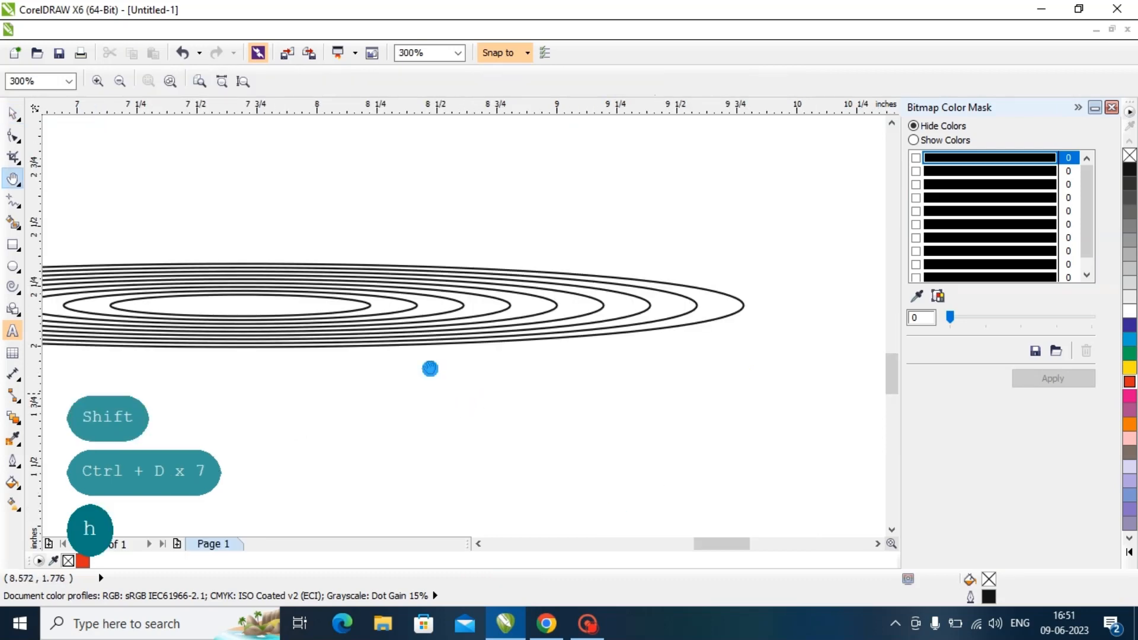
{"action": "left_click_drag", "start_coordinate": [356, 324], "coordinate": [520, 363]}
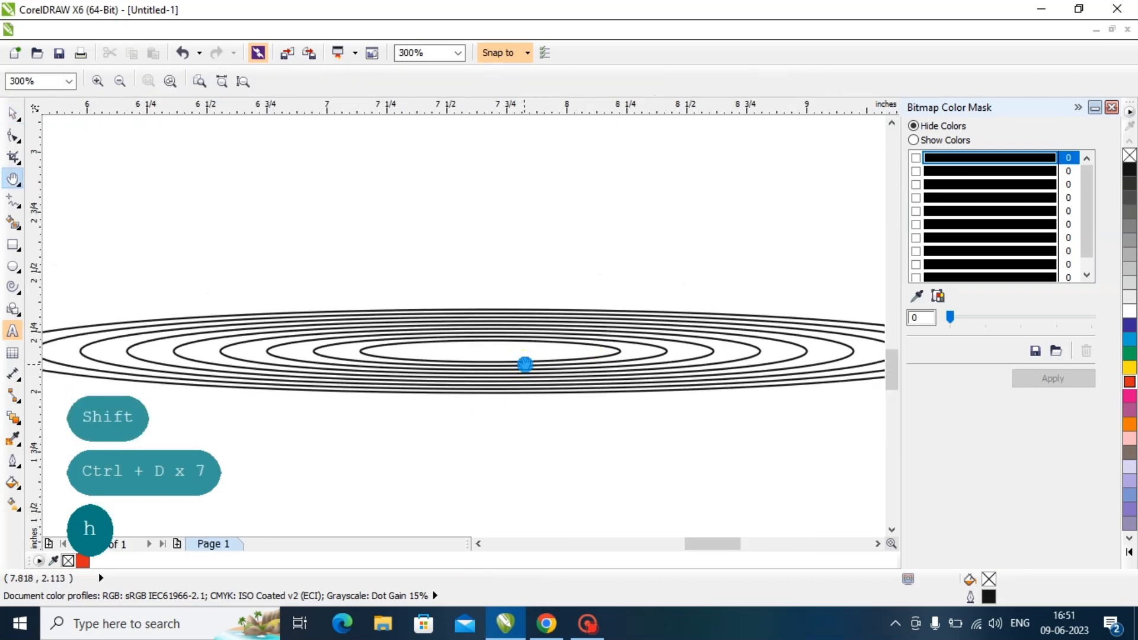
{"action": "scroll", "coordinate": [526, 365], "scroll_direction": "down", "scroll_amount": 1}
{"action": "left_click_drag", "start_coordinate": [402, 364], "coordinate": [448, 409]}
{"action": "scroll", "coordinate": [247, 332], "scroll_direction": "down", "scroll_amount": 1}
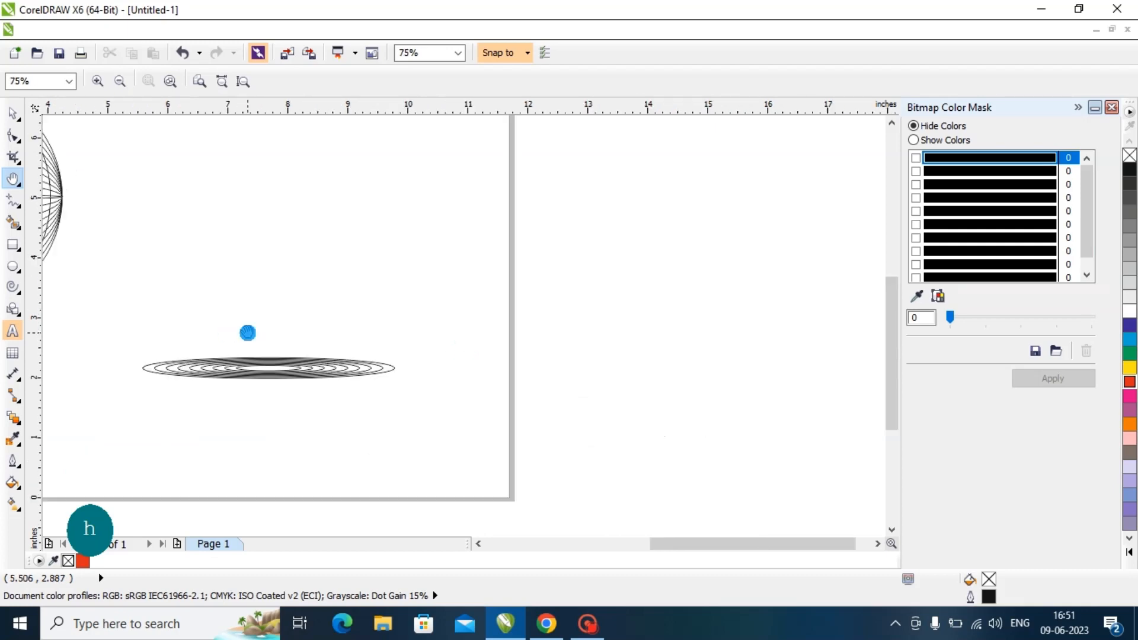
{"action": "scroll", "coordinate": [228, 318], "scroll_direction": "down", "scroll_amount": 1}
{"action": "left_click_drag", "start_coordinate": [229, 318], "coordinate": [523, 323]}
{"action": "scroll", "coordinate": [523, 323], "scroll_direction": "up", "scroll_amount": 1}
{"action": "scroll", "coordinate": [443, 342], "scroll_direction": "up", "scroll_amount": 1}
{"action": "scroll", "coordinate": [437, 307], "scroll_direction": "down", "scroll_amount": 1}
{"action": "scroll", "coordinate": [550, 307], "scroll_direction": "down", "scroll_amount": 1}
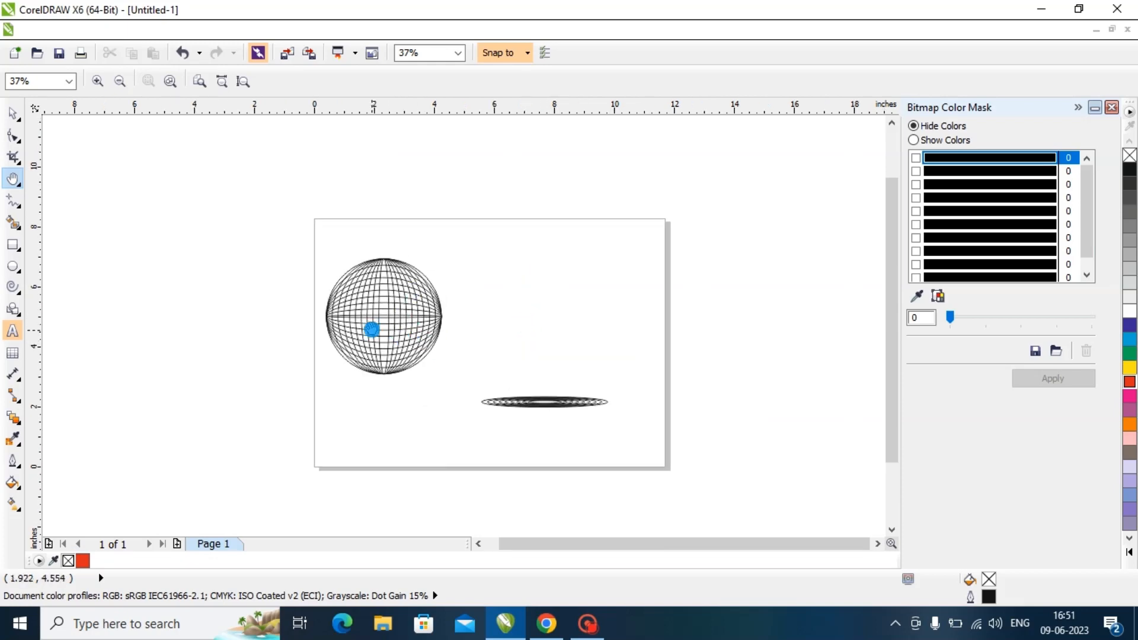
{"action": "scroll", "coordinate": [381, 308], "scroll_direction": "up", "scroll_amount": 2}
{"action": "left_click_drag", "start_coordinate": [191, 306], "coordinate": [419, 308]}
{"action": "scroll", "coordinate": [431, 347], "scroll_direction": "up", "scroll_amount": 1}
{"action": "left_click_drag", "start_coordinate": [432, 347], "coordinate": [402, 305]}
{"action": "scroll", "coordinate": [425, 368], "scroll_direction": "down", "scroll_amount": 3}
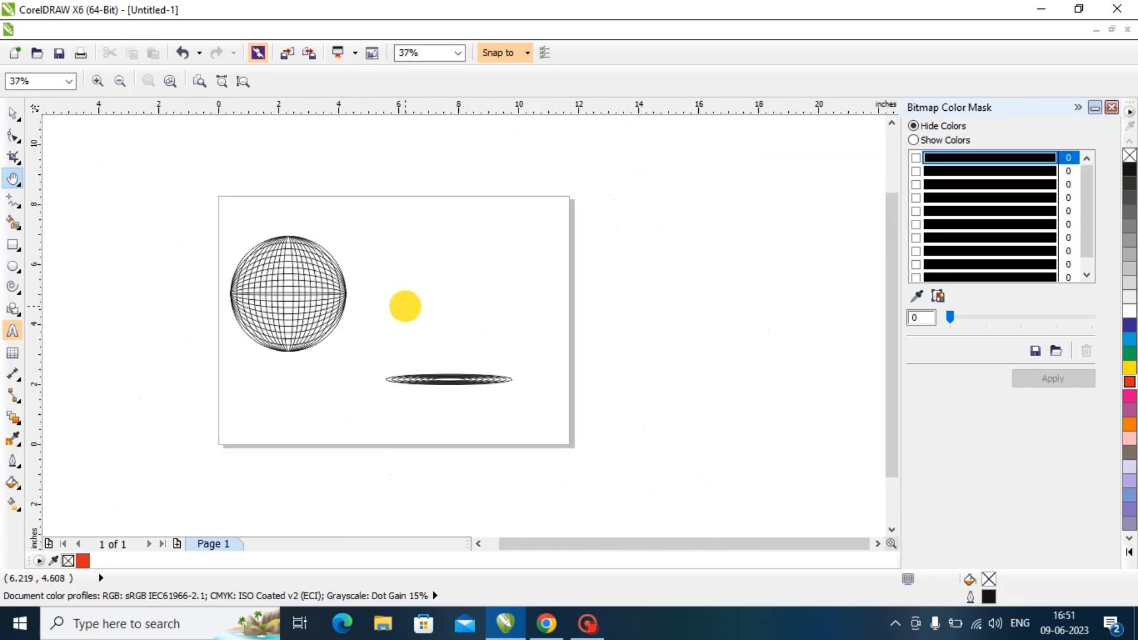
Step: Delete the set of concentric flat ellipses and the whole globe grid from the page
{"action": "scroll", "coordinate": [414, 315], "scroll_direction": "up", "scroll_amount": 2}
{"action": "left_click_drag", "start_coordinate": [383, 416], "coordinate": [448, 334]}
{"action": "scroll", "coordinate": [427, 318], "scroll_direction": "down", "scroll_amount": 2}
{"action": "left_click_drag", "start_coordinate": [351, 304], "coordinate": [430, 351]}
{"action": "scroll", "coordinate": [375, 323], "scroll_direction": "up", "scroll_amount": 1}
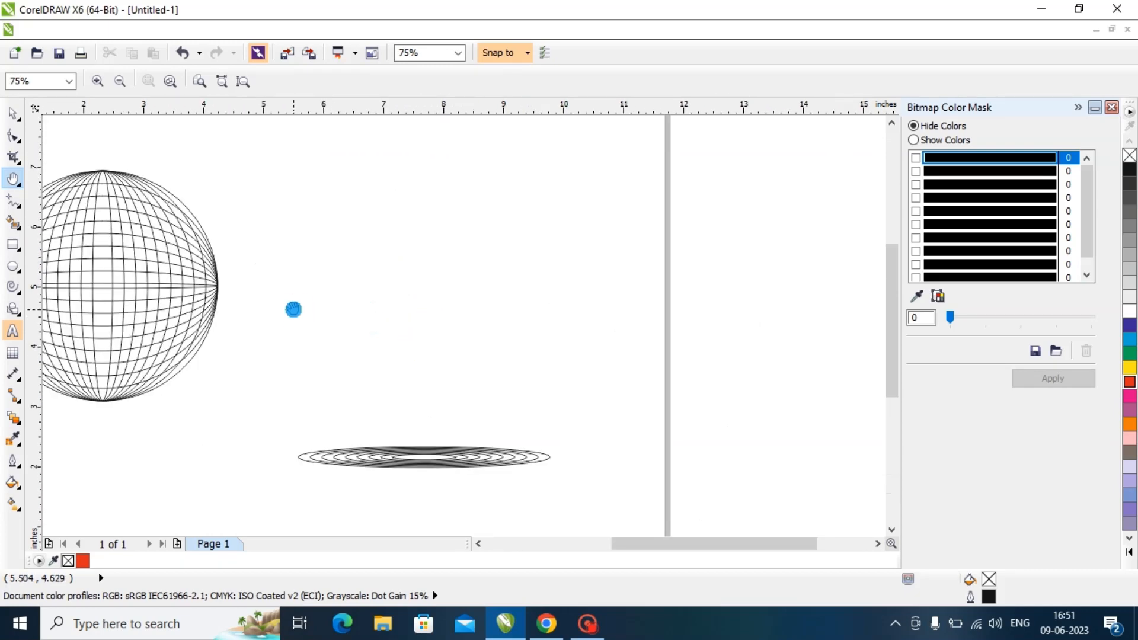
{"action": "left_click_drag", "start_coordinate": [293, 310], "coordinate": [434, 310]}
{"action": "left_click", "coordinate": [14, 115]}
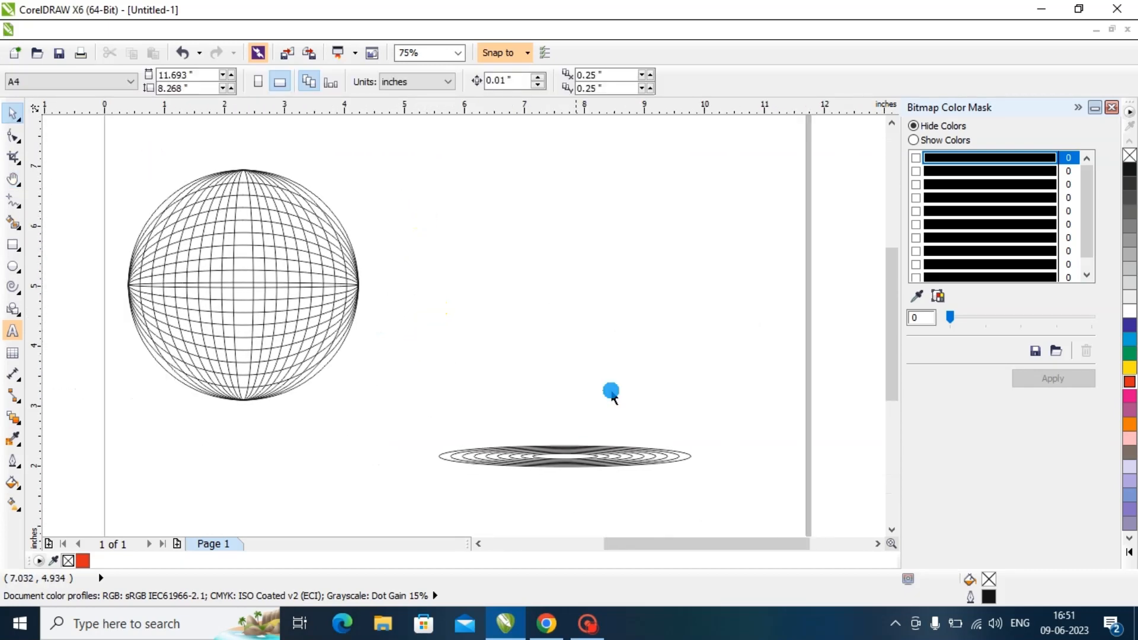
{"action": "left_click_drag", "start_coordinate": [393, 408], "coordinate": [767, 501]}
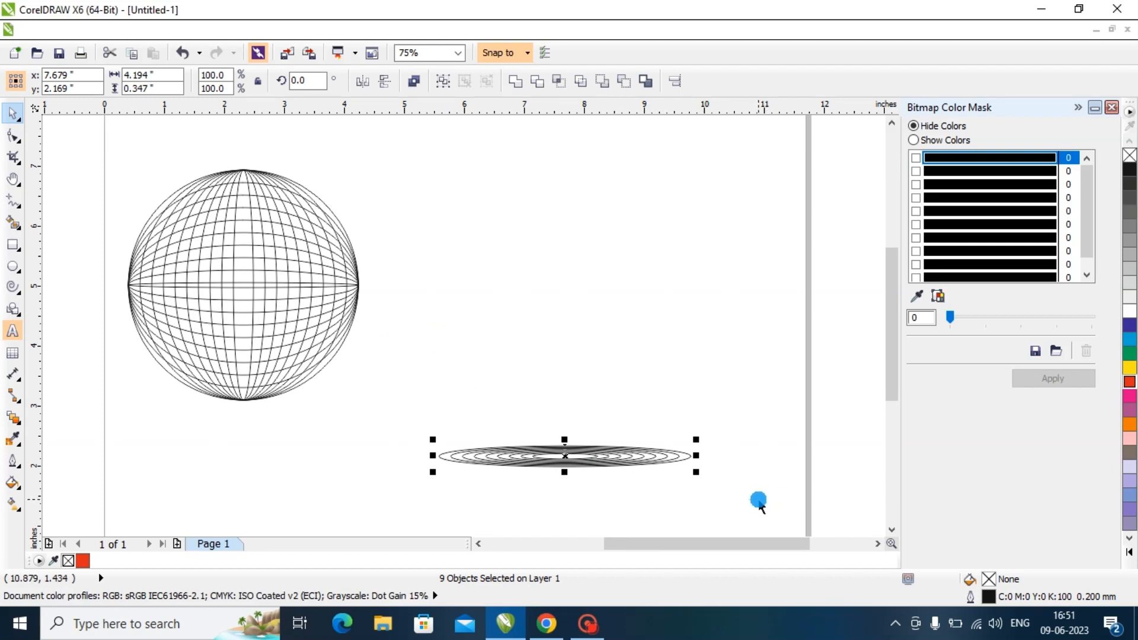
{"action": "key", "text": "Delete"}
{"action": "left_click_drag", "start_coordinate": [405, 134], "coordinate": [115, 460]}
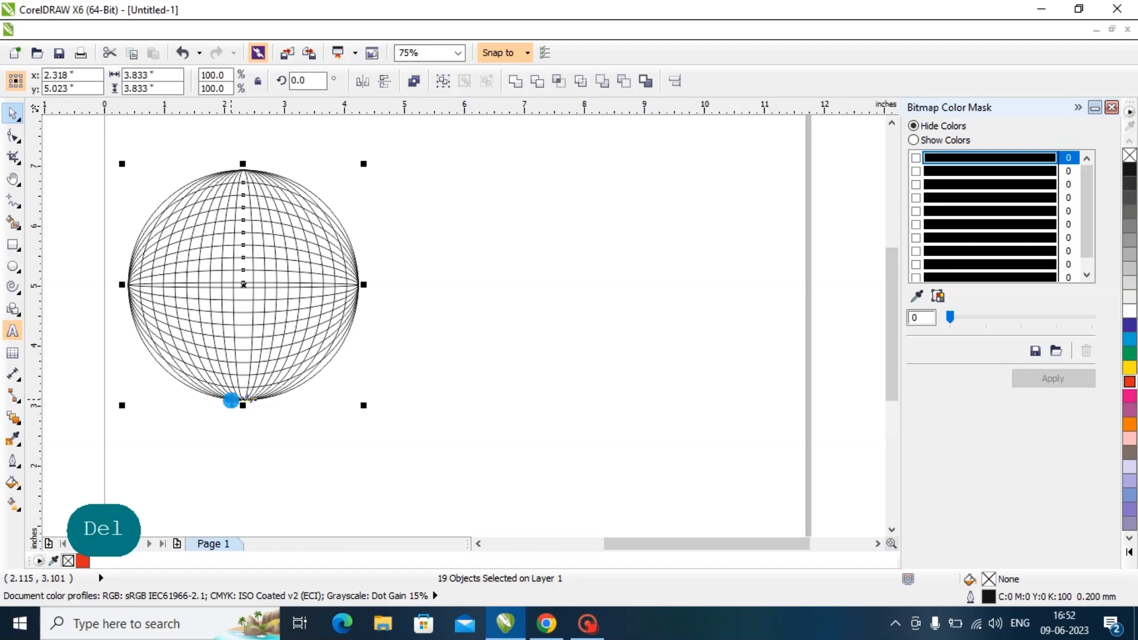
{"action": "key", "text": "Delete"}
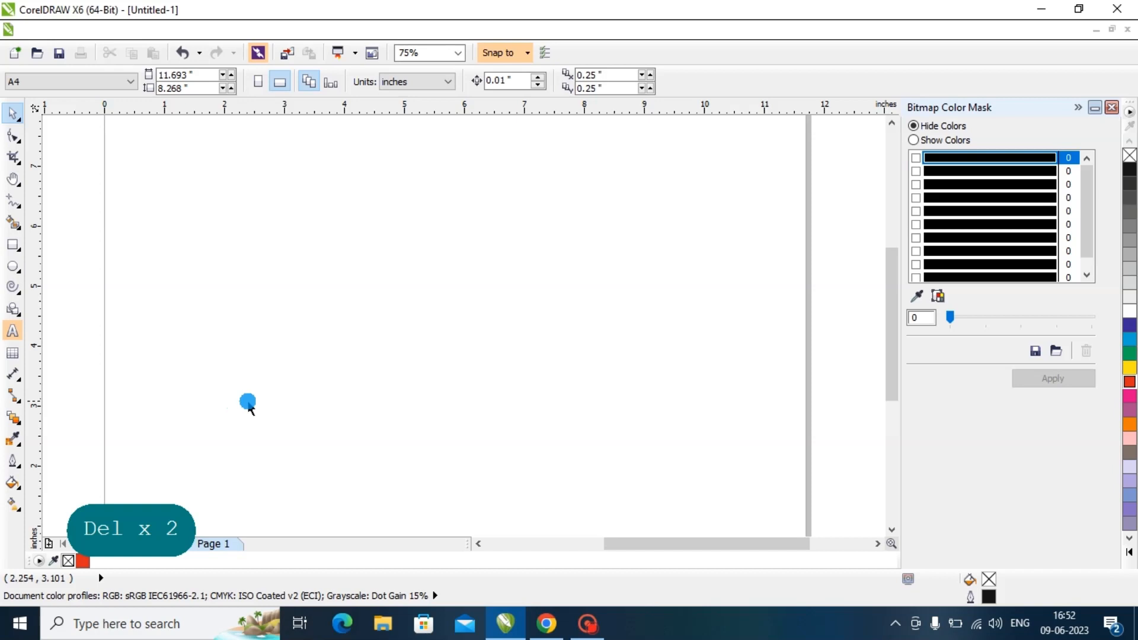
Step: Draw a rectangle about 1.13 by 0.83 inches and round its upper-left and lower-right corners to about 0.417 inches
{"action": "left_click", "coordinate": [13, 244]}
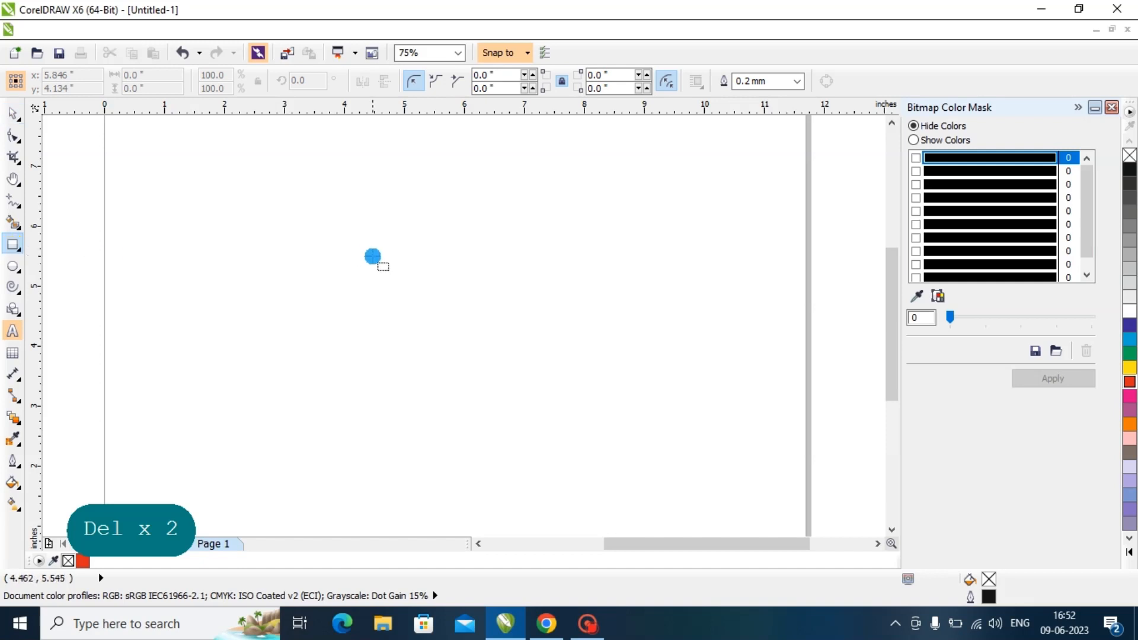
{"action": "left_click_drag", "start_coordinate": [335, 238], "coordinate": [403, 287]}
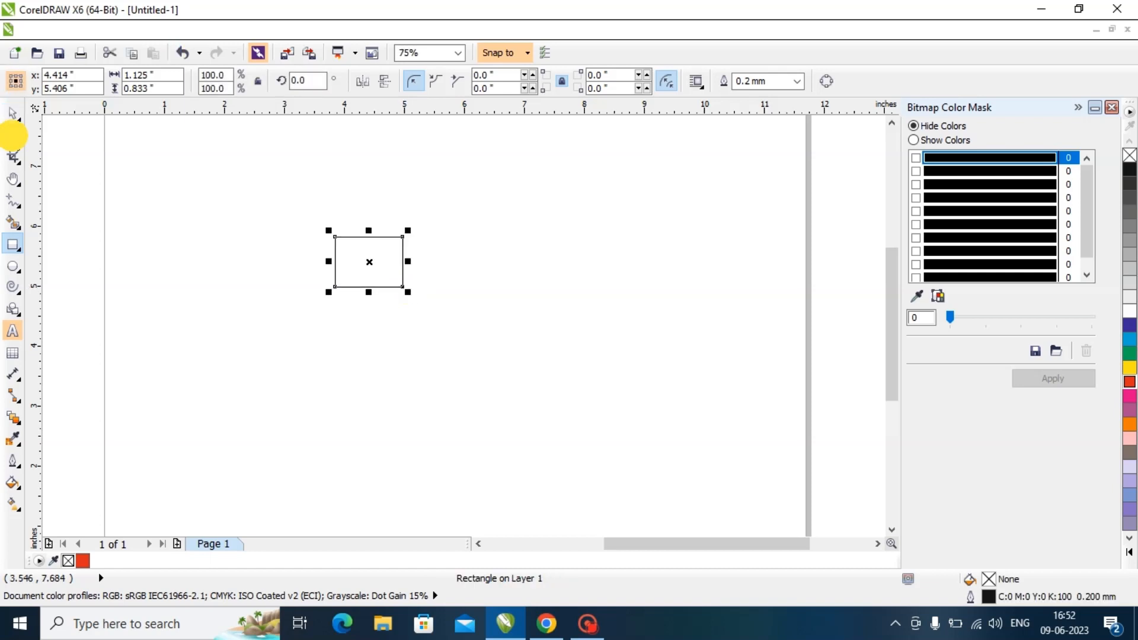
{"action": "left_click", "coordinate": [13, 135]}
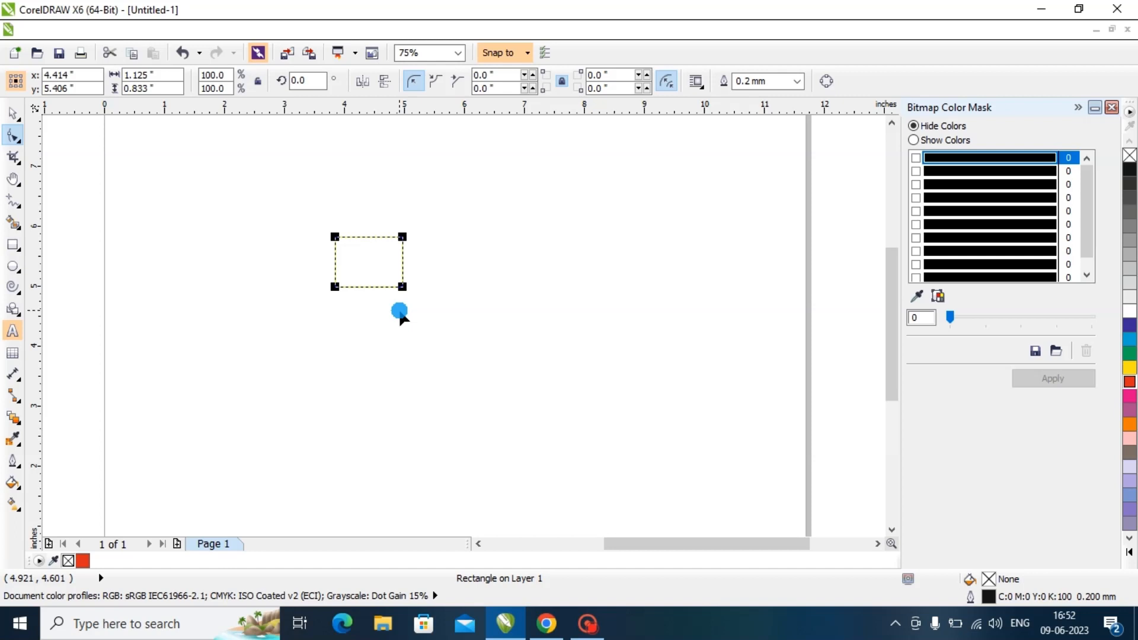
{"action": "left_click", "coordinate": [335, 237]}
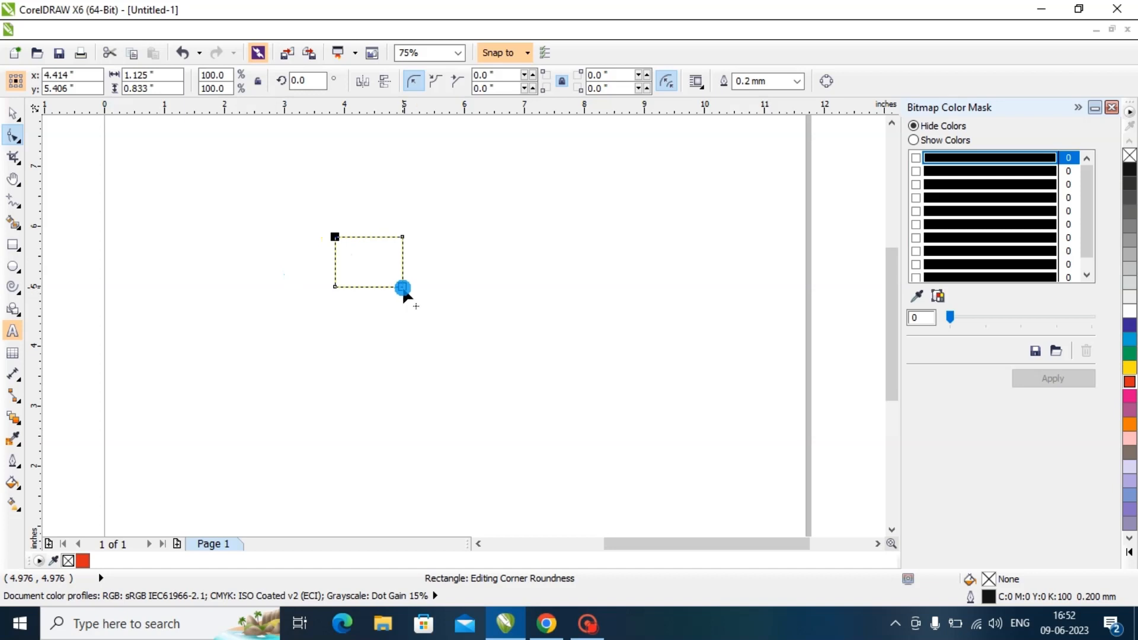
{"action": "left_click", "coordinate": [402, 288]}
{"action": "left_click", "coordinate": [335, 237], "text": "shift"}
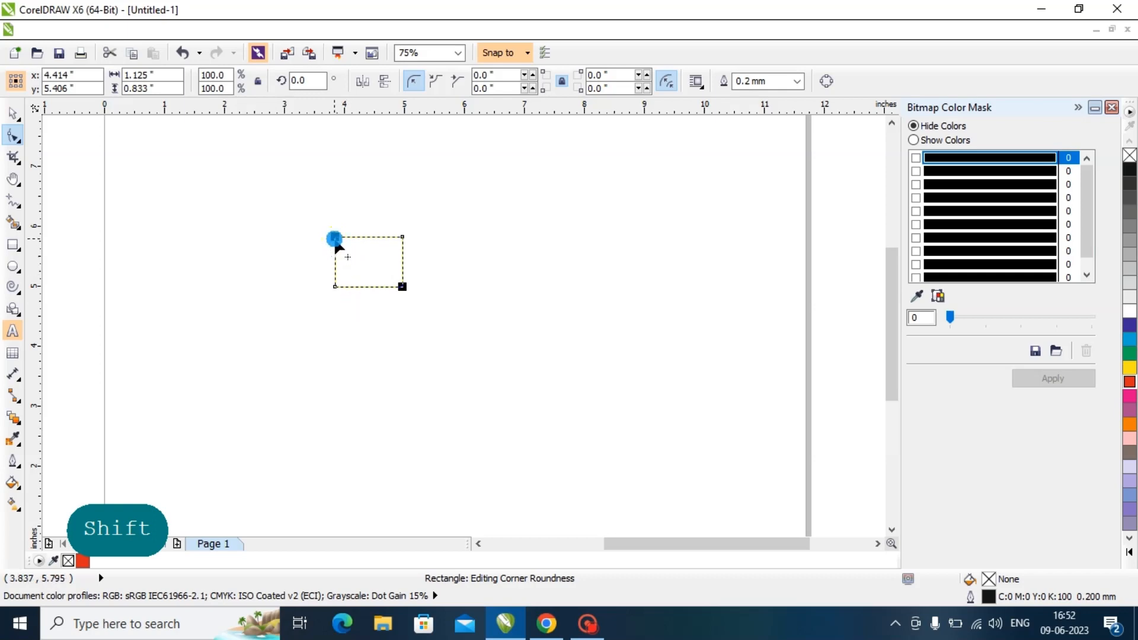
{"action": "left_click_drag", "start_coordinate": [334, 239], "coordinate": [401, 274]}
Step: Move the leaf shape slightly up and to the right, and place its rotation center on its lower-left corner
{"action": "left_click", "coordinate": [12, 112]}
{"action": "left_click", "coordinate": [302, 211]}
{"action": "left_click", "coordinate": [382, 254]}
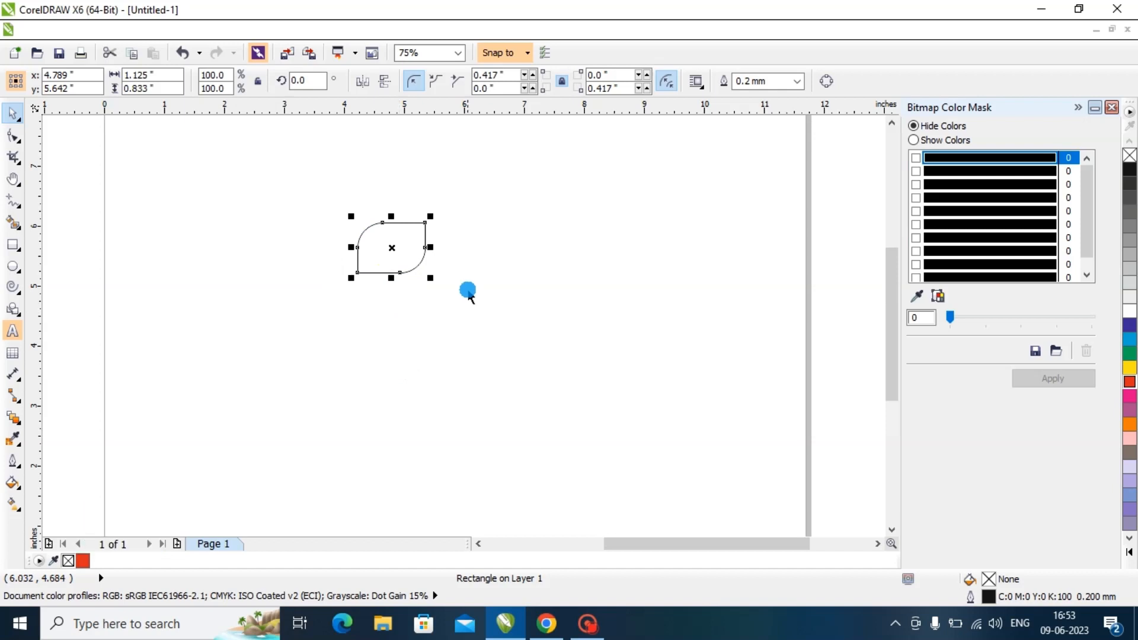
{"action": "left_click", "coordinate": [414, 245]}
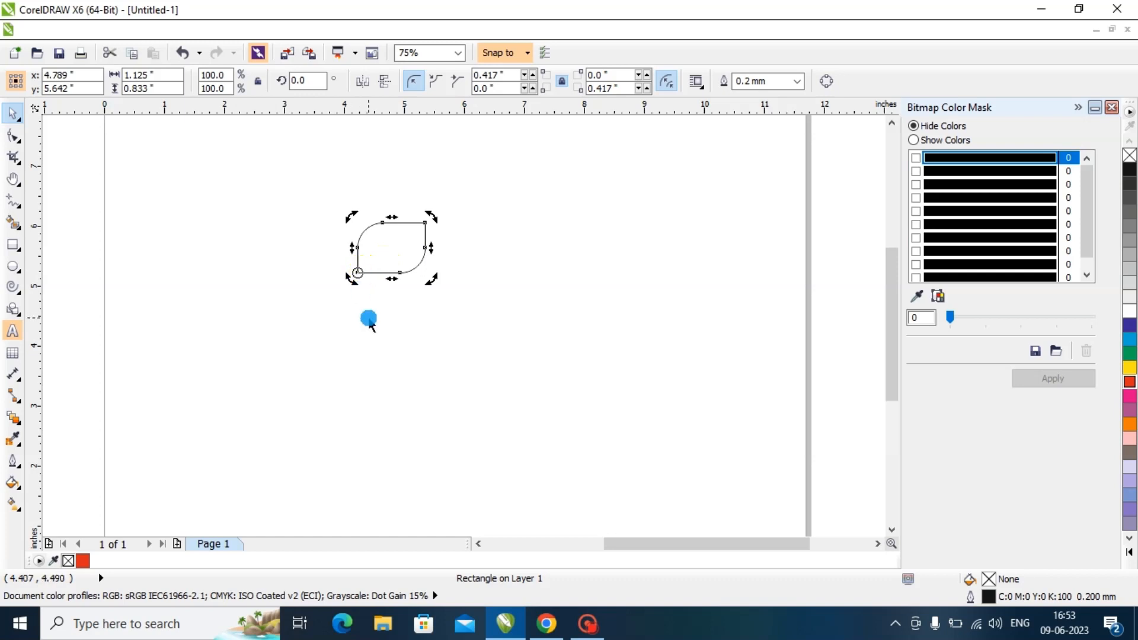
Step: Adjust the leaf's tilt slightly and create a rotated copy at 338.8 degrees around its lower-left corner
{"action": "mouse_move", "coordinate": [433, 218]}
{"action": "left_mouse_down"}
{"action": "mouse_move", "coordinate": [454, 257]}
{"action": "mouse_move", "coordinate": [452, 242]}
{"action": "mouse_move", "coordinate": [373, 168]}
{"action": "mouse_move", "coordinate": [457, 244]}
{"action": "mouse_move", "coordinate": [452, 176]}
{"action": "mouse_move", "coordinate": [315, 190]}
{"action": "mouse_move", "coordinate": [420, 333]}
{"action": "mouse_move", "coordinate": [328, 193]}
{"action": "mouse_move", "coordinate": [475, 341]}
{"action": "mouse_move", "coordinate": [379, 188]}
{"action": "mouse_move", "coordinate": [432, 297]}
{"action": "mouse_move", "coordinate": [441, 209]}
{"action": "left_mouse_up"}
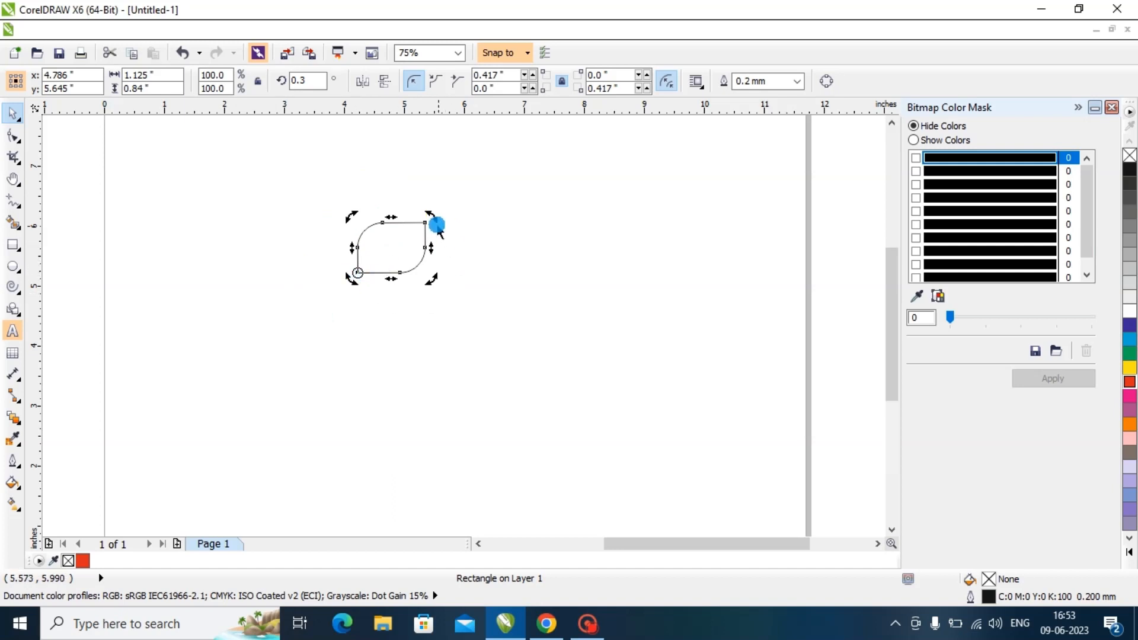
{"action": "mouse_move", "coordinate": [435, 221]}
{"action": "left_mouse_down"}
{"action": "mouse_move", "coordinate": [455, 262]}
{"action": "mouse_move", "coordinate": [304, 236]}
{"action": "mouse_move", "coordinate": [425, 223]}
{"action": "left_mouse_up"}
{"action": "left_click", "coordinate": [496, 228]}
{"action": "left_click", "coordinate": [401, 241]}
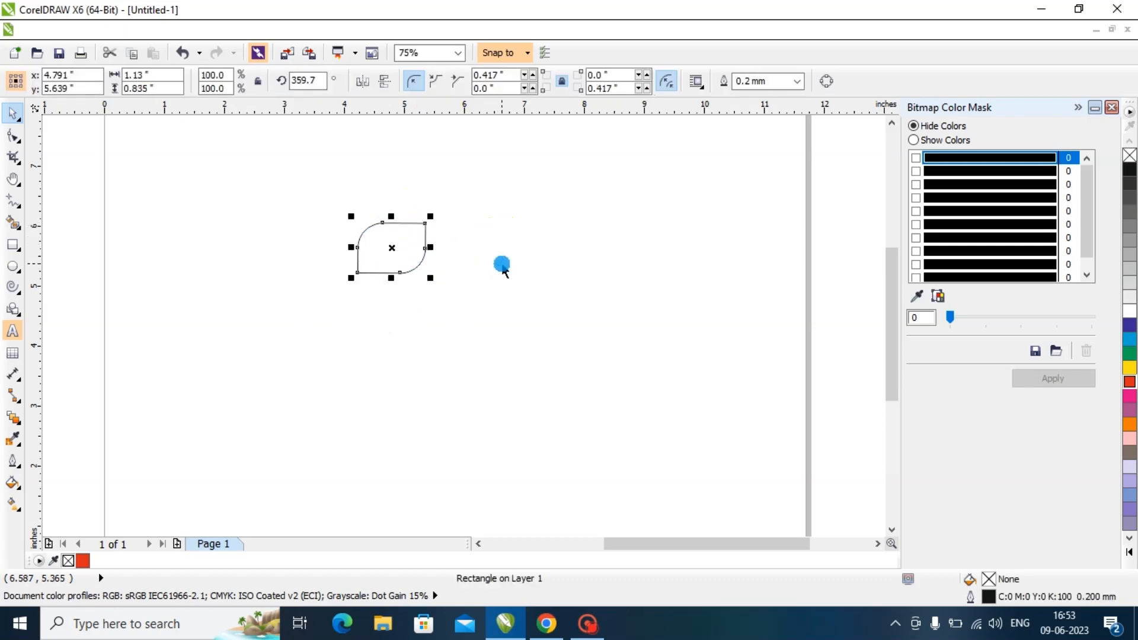
{"action": "left_click", "coordinate": [409, 240]}
{"action": "left_click_drag", "start_coordinate": [436, 224], "coordinate": [449, 246]}
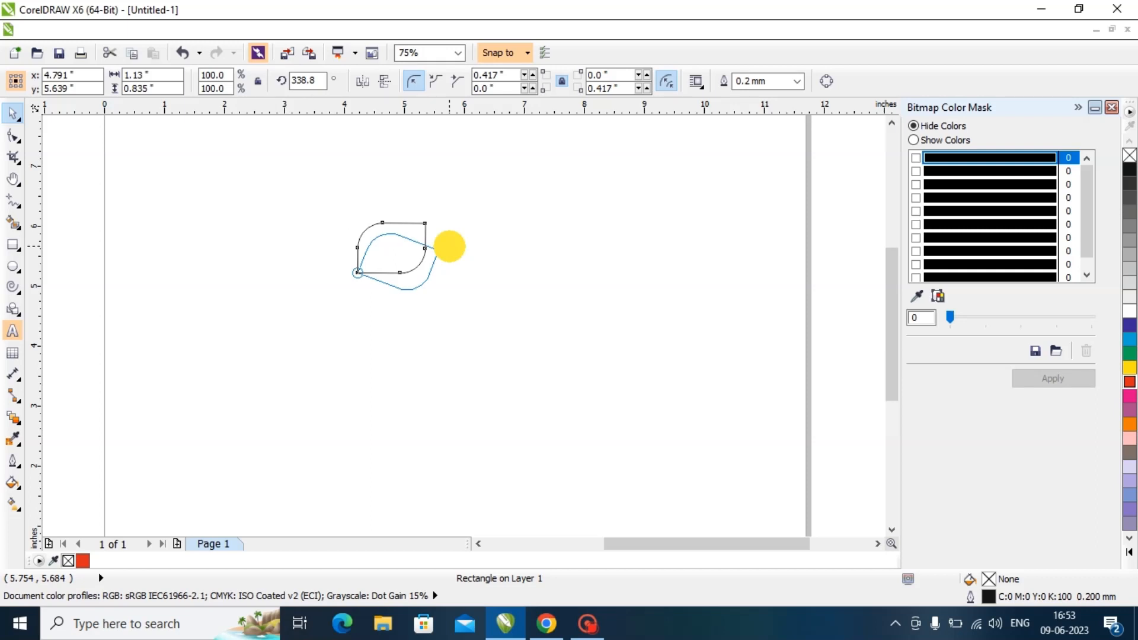
{"action": "left_click_drag", "start_coordinate": [449, 246], "coordinate": [450, 244]}
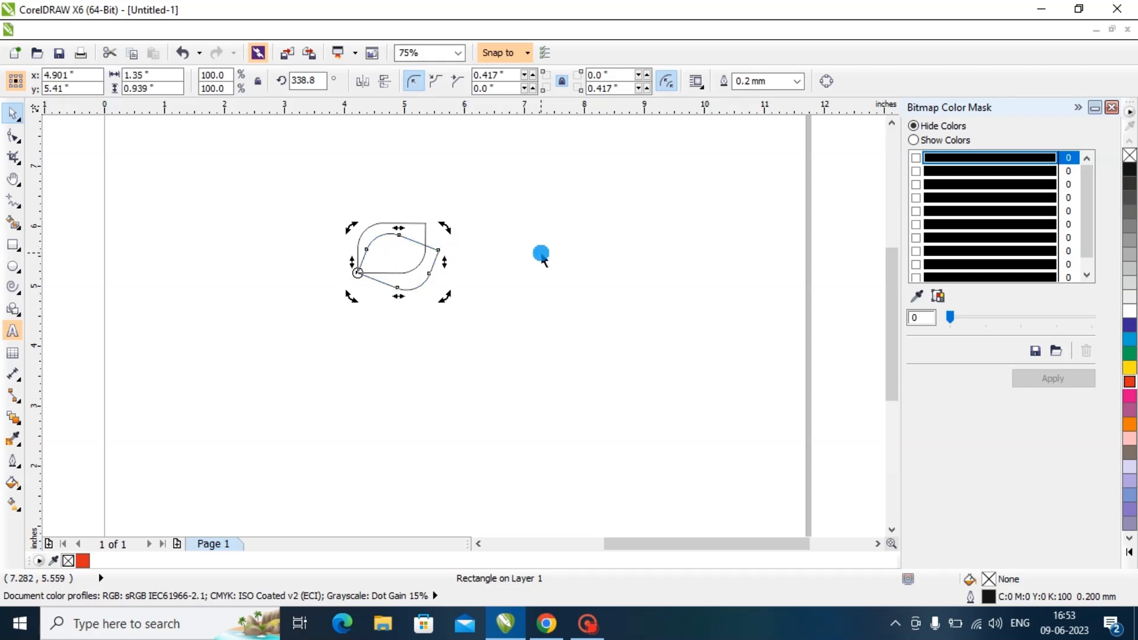
Step: Repeat the rotated leaf duplication 15 times to complete a full flower pattern around the shared corner
{"action": "key", "text": "ctrl+d"}
{"action": "key", "text": "ctrl+d"}
{"action": "key", "text": "ctrl+d"}
{"action": "key", "text": "ctrl+d"}
{"action": "key", "text": "ctrl+d"}
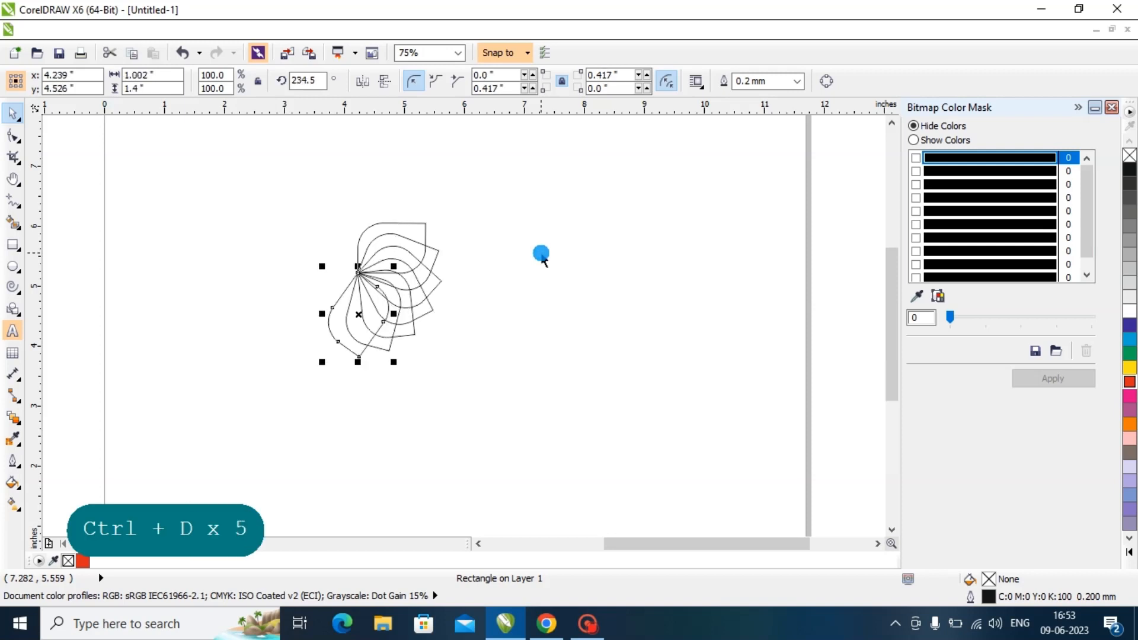
{"action": "key", "text": "ctrl+d"}
{"action": "key", "text": "ctrl+d"}
{"action": "key", "text": "ctrl+d"}
{"action": "key", "text": "ctrl+d"}
{"action": "key", "text": "ctrl+d"}
{"action": "key", "text": "ctrl+d"}
{"action": "key", "text": "ctrl+d"}
{"action": "key", "text": "ctrl+d"}
{"action": "key", "text": "ctrl+d"}
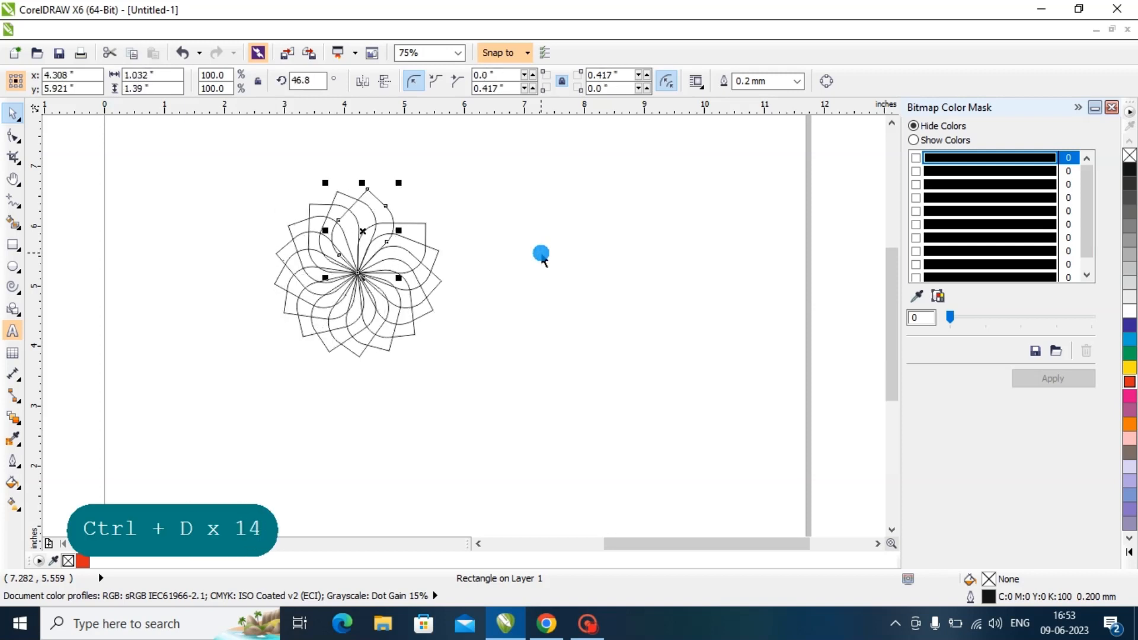
{"action": "key", "text": "ctrl+d"}
{"action": "left_click", "coordinate": [542, 249]}
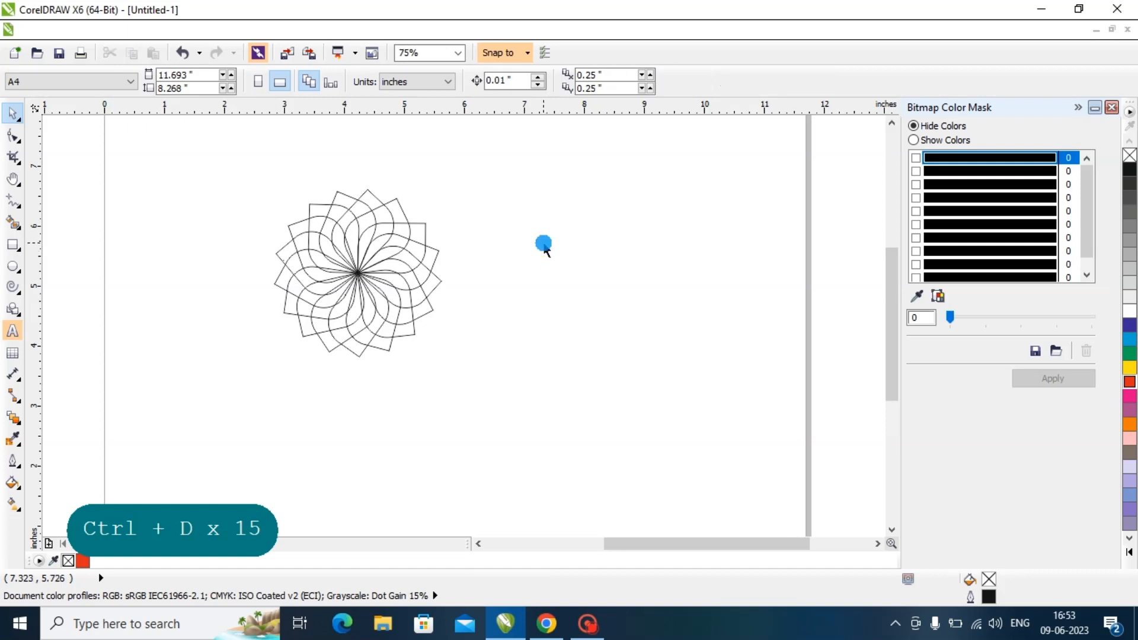
Step: Select all the petals of the flower pattern and move it to the page's upper-left area
{"action": "left_click_drag", "start_coordinate": [213, 175], "coordinate": [508, 414]}
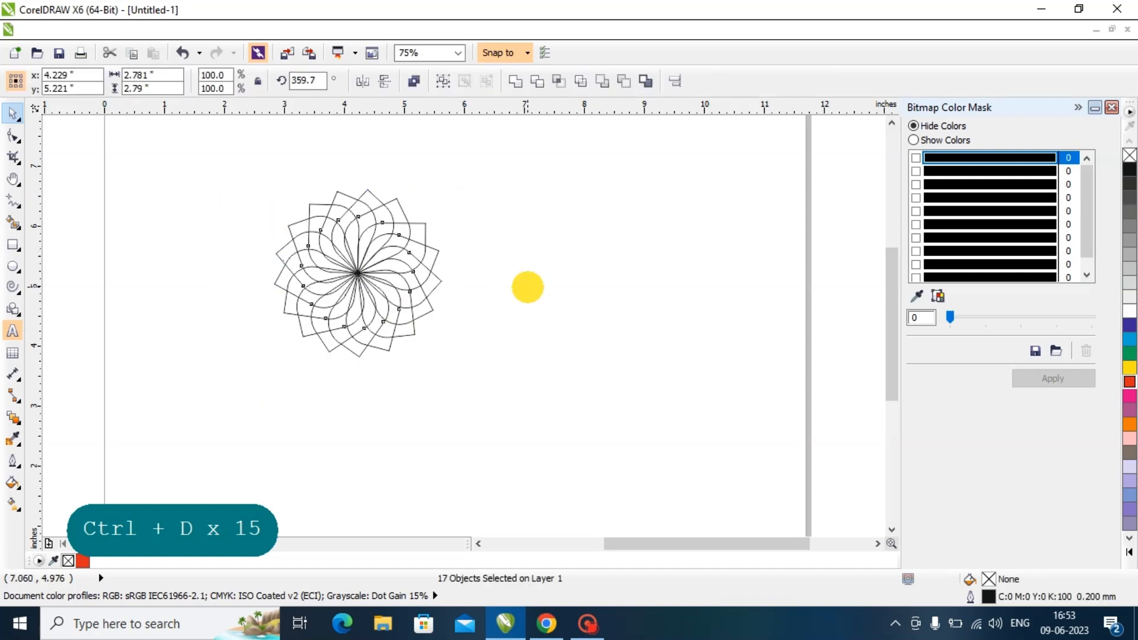
{"action": "left_click", "coordinate": [528, 287]}
{"action": "left_click_drag", "start_coordinate": [205, 172], "coordinate": [476, 405]}
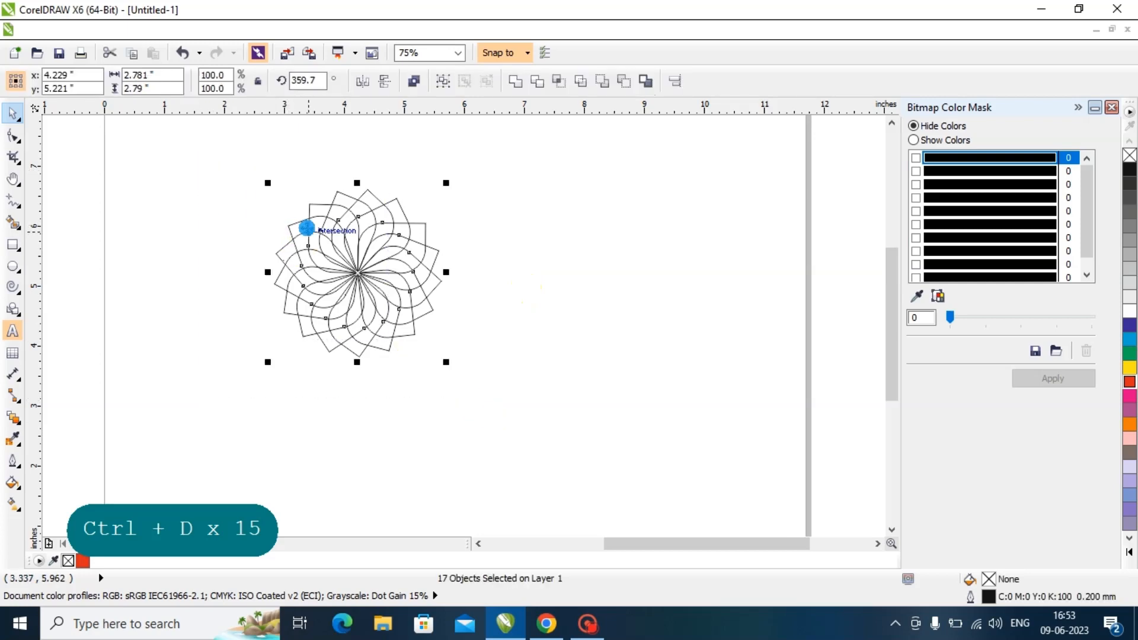
{"action": "left_click_drag", "start_coordinate": [307, 227], "coordinate": [172, 205]}
{"action": "left_click", "coordinate": [420, 231]}
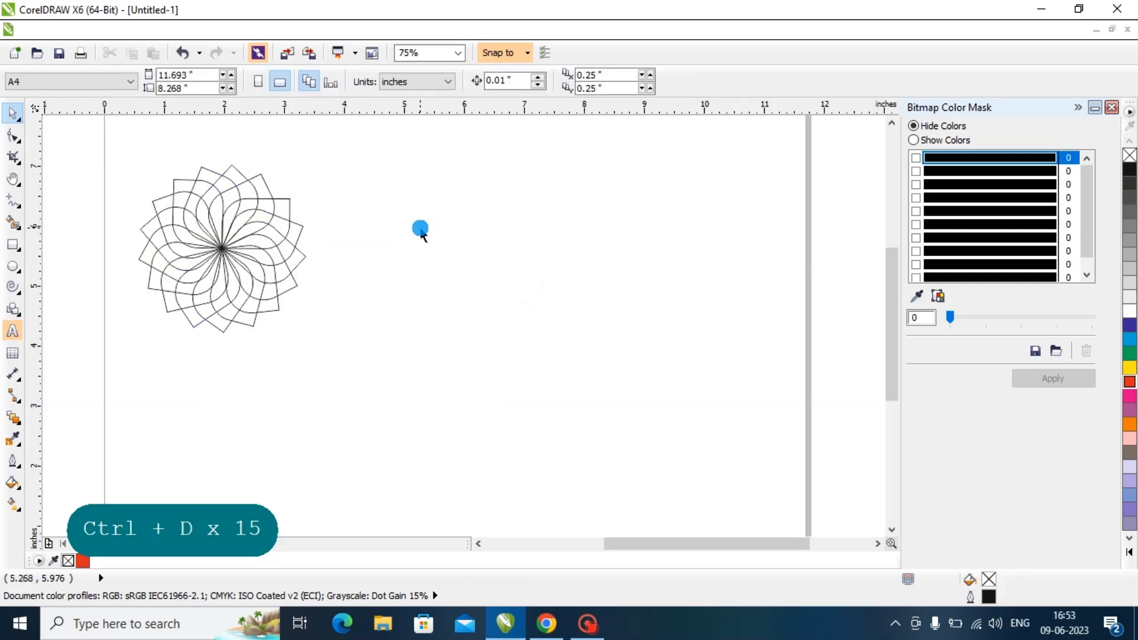
{"action": "left_click_drag", "start_coordinate": [346, 151], "coordinate": [98, 422]}
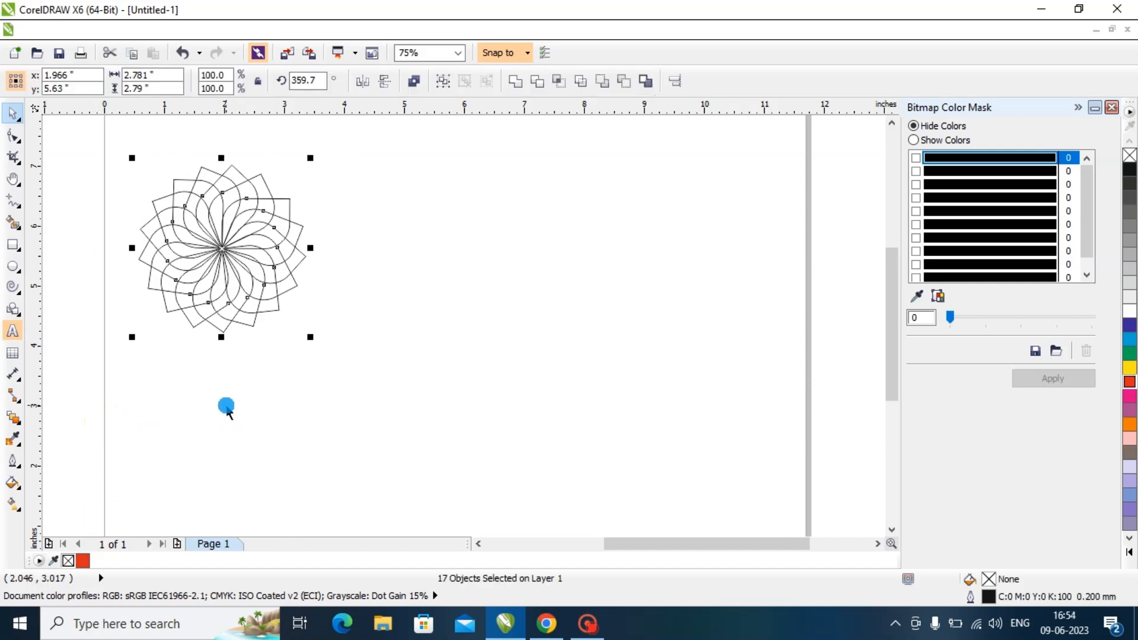
{"action": "left_click", "coordinate": [340, 348]}
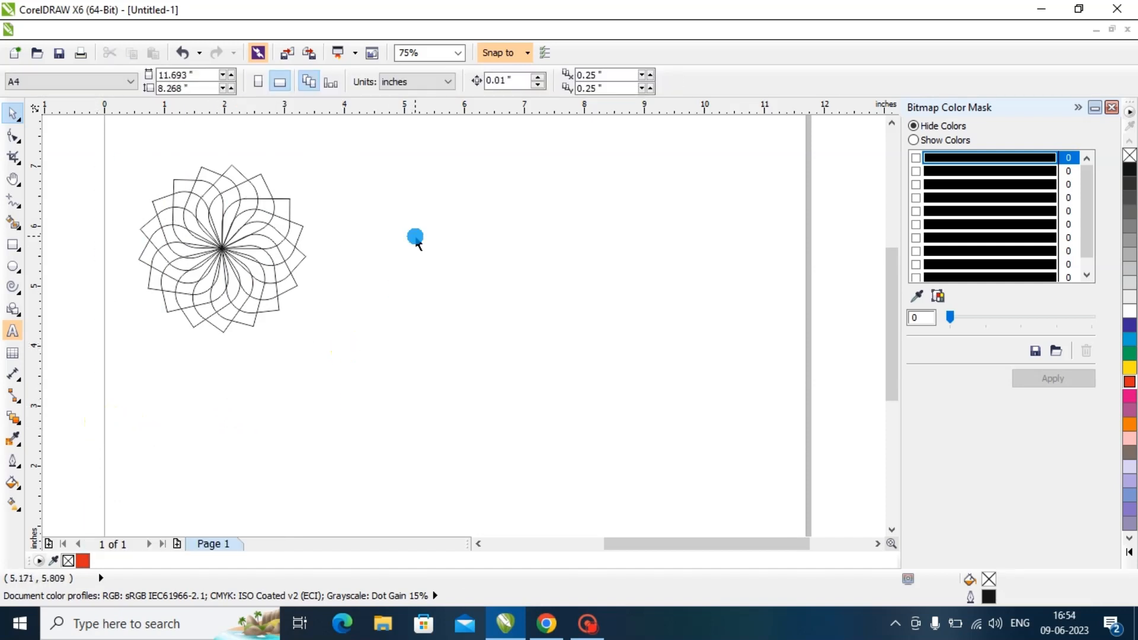
Step: Draw a circle about 4.33 inches in diameter beside the flower and make a slightly narrower copy about its center
{"action": "left_click", "coordinate": [13, 266]}
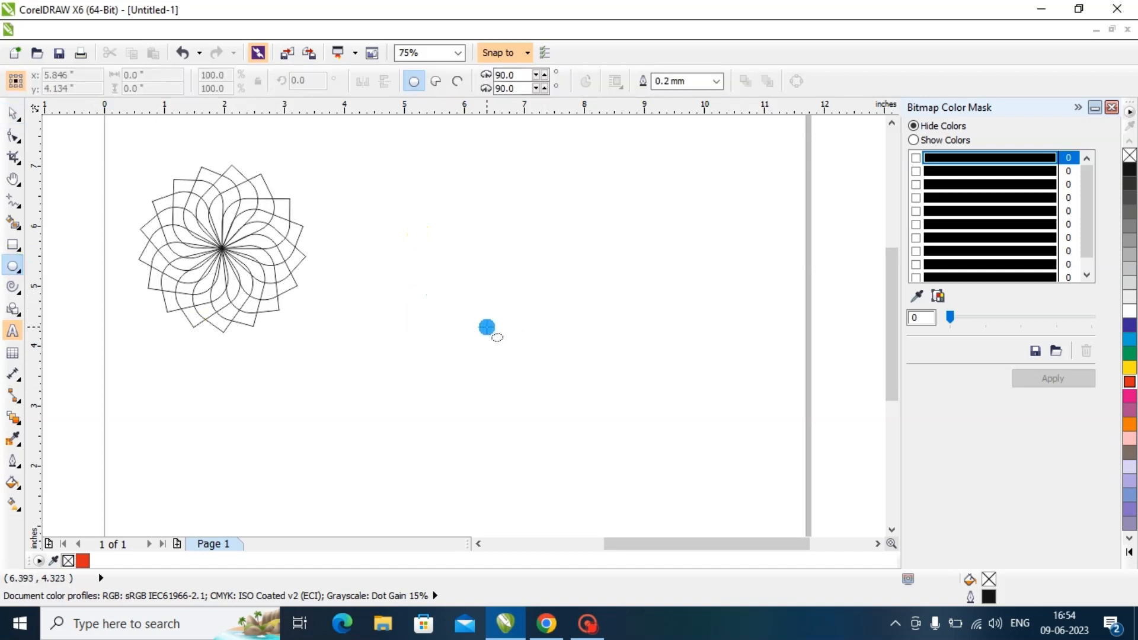
{"action": "left_click_drag", "start_coordinate": [476, 307], "coordinate": [607, 418]}
{"action": "left_click", "coordinate": [12, 113]}
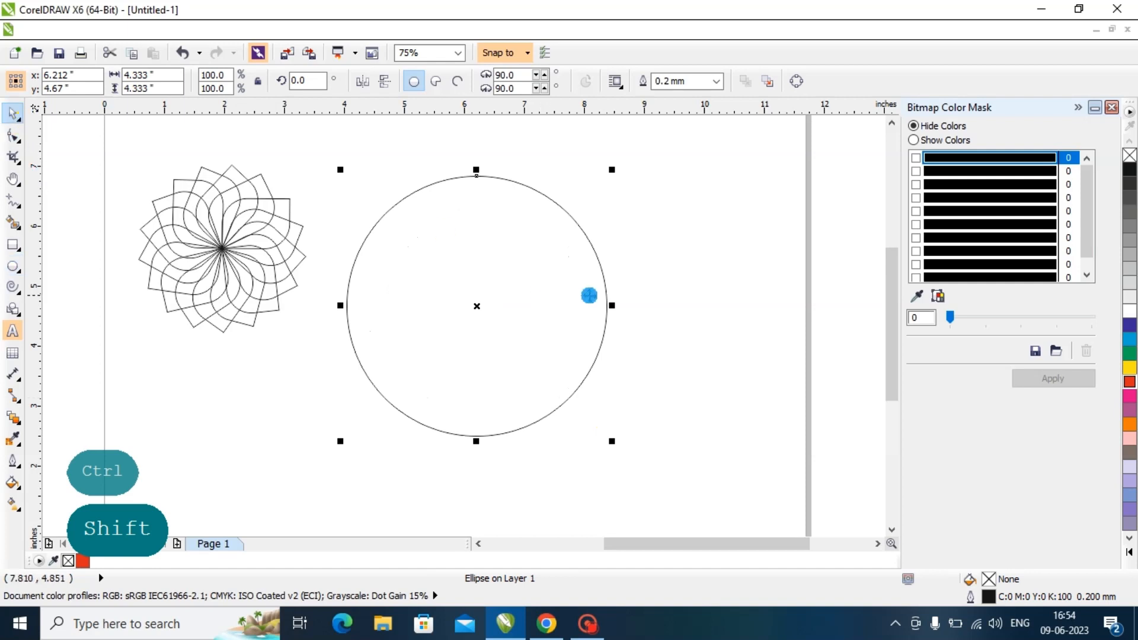
{"action": "left_click_drag", "start_coordinate": [611, 310], "coordinate": [599, 307]}
Step: Repeat the narrowed ellipse duplication 9 times to fill the circle with vertical meridian lines
{"action": "key", "text": "ctrl+d"}
{"action": "key", "text": "ctrl+d"}
{"action": "key", "text": "ctrl+d"}
{"action": "key", "text": "ctrl+d"}
{"action": "key", "text": "ctrl+d"}
{"action": "key", "text": "ctrl+d"}
{"action": "key", "text": "ctrl+d"}
{"action": "key", "text": "ctrl+d"}
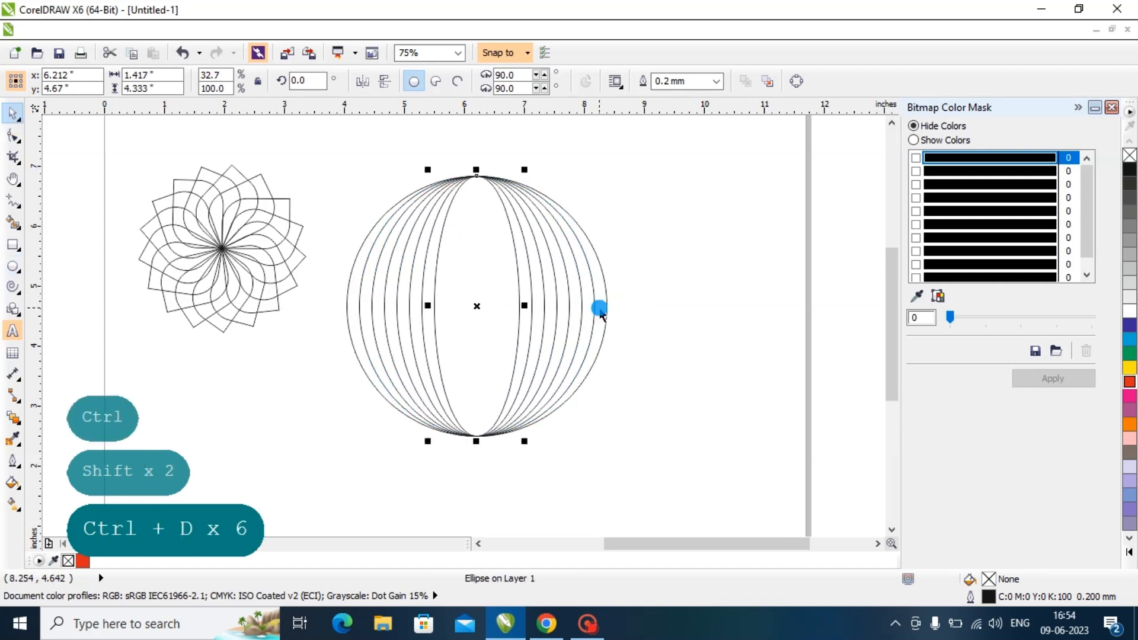
{"action": "key", "text": "ctrl+d"}
Step: Copy the outer circle flattened to 91.1% of its height about its center, and repeat the duplication 6 times
{"action": "left_click", "coordinate": [600, 283]}
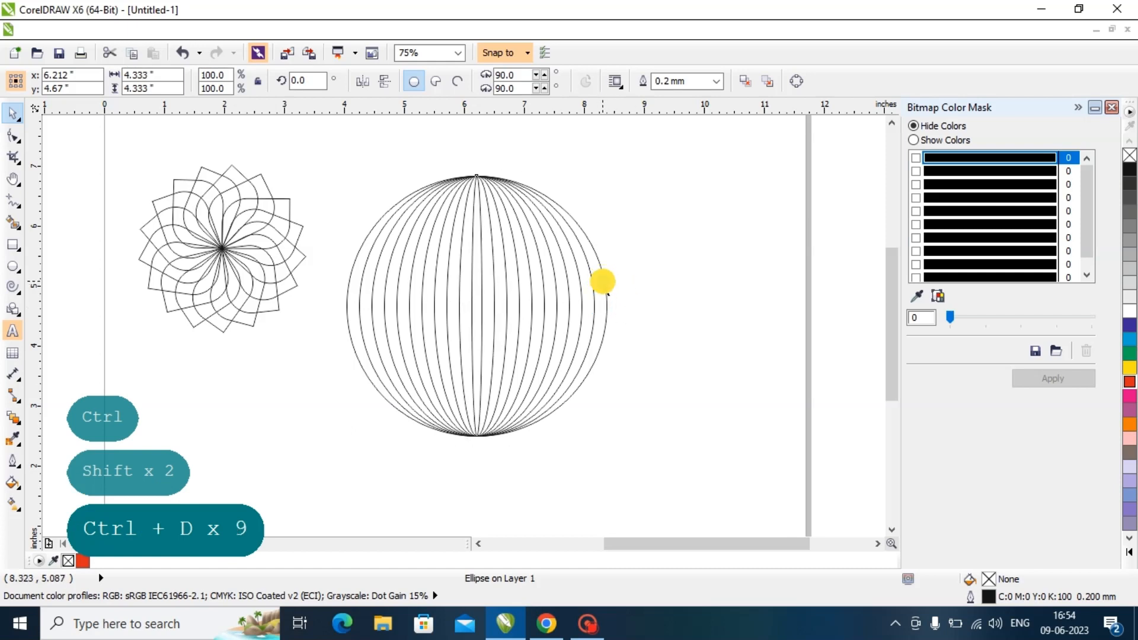
{"action": "left_click_drag", "start_coordinate": [476, 170], "coordinate": [476, 182]}
{"action": "key", "text": "shift"}
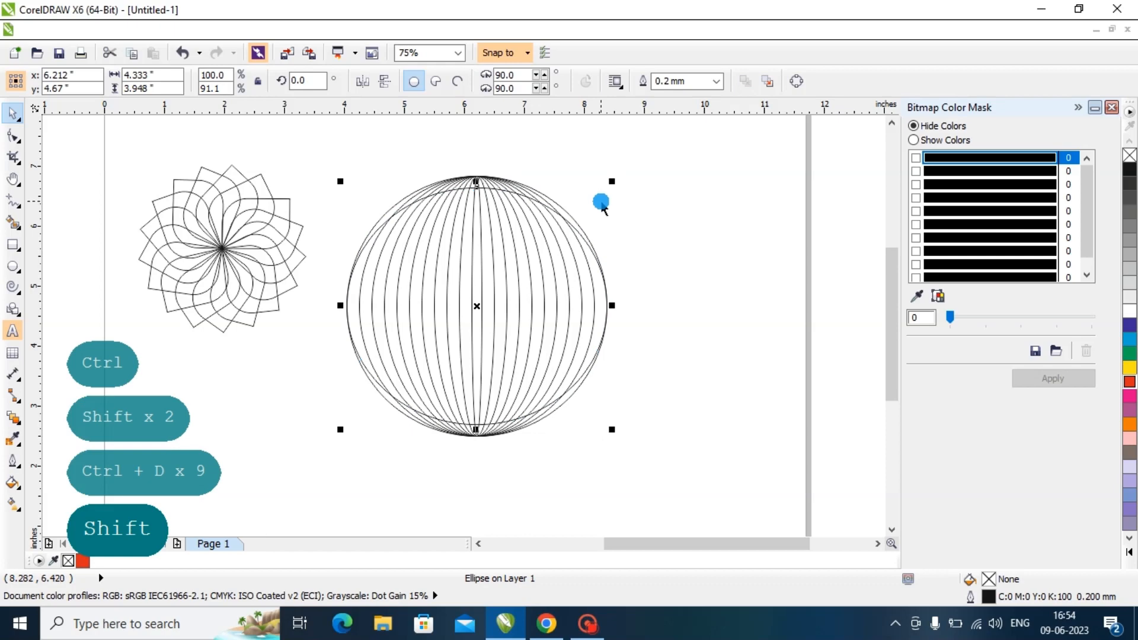
{"action": "key", "text": "ctrl+d"}
{"action": "key", "text": "ctrl+d"}
{"action": "key", "text": "ctrl+d"}
{"action": "key", "text": "ctrl+d"}
{"action": "key", "text": "ctrl+d"}
{"action": "key", "text": "ctrl+d"}
{"action": "key", "text": "d"}
{"action": "key", "text": "d"}
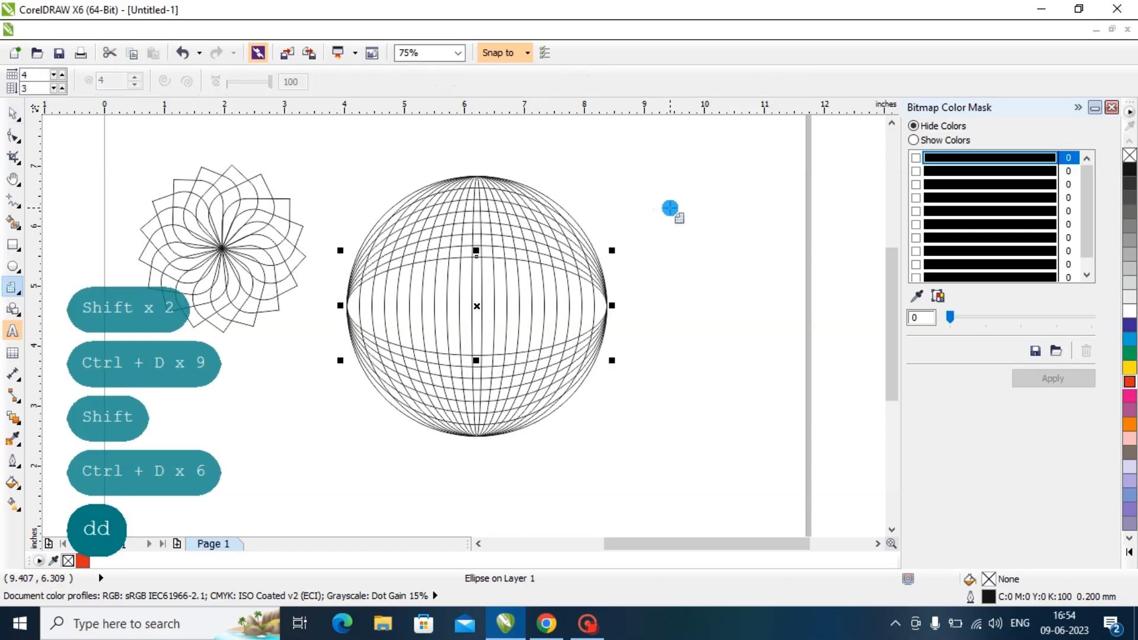
{"action": "key", "text": "d"}
{"action": "key", "text": "d"}
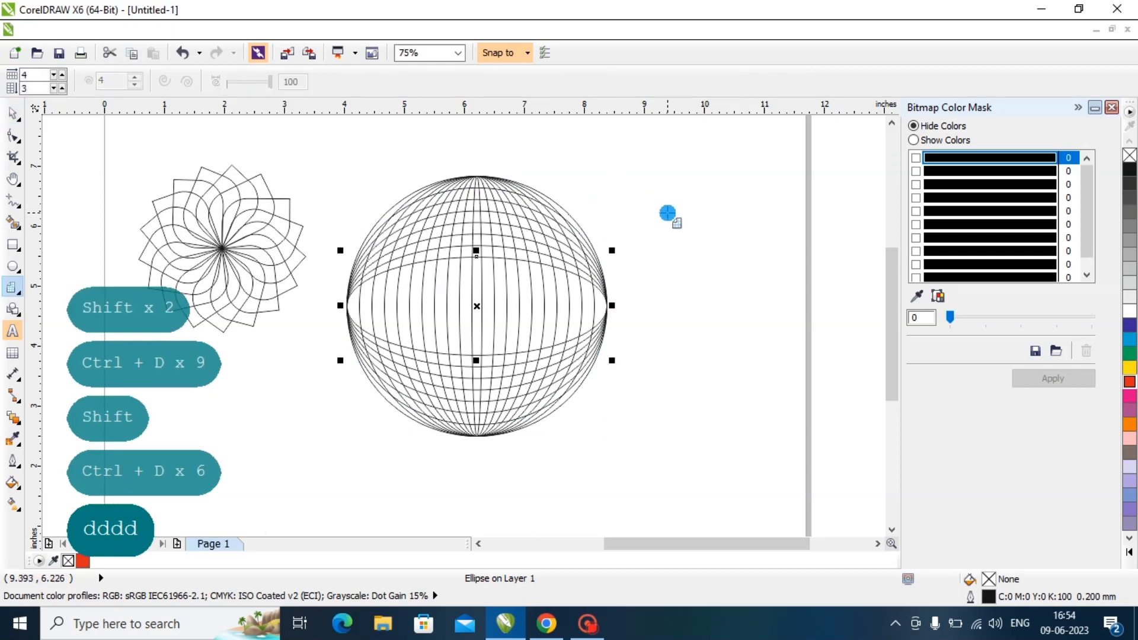
{"action": "left_click", "coordinate": [15, 112]}
Step: Copy the flattest ellipse with a further reduced height about its center, and repeat the duplication 4 times to finish the globe grid
{"action": "left_click_drag", "start_coordinate": [476, 250], "coordinate": [474, 258]}
{"action": "key", "text": "ctrl+d"}
{"action": "key", "text": "ctrl+d"}
{"action": "key", "text": "ctrl+d"}
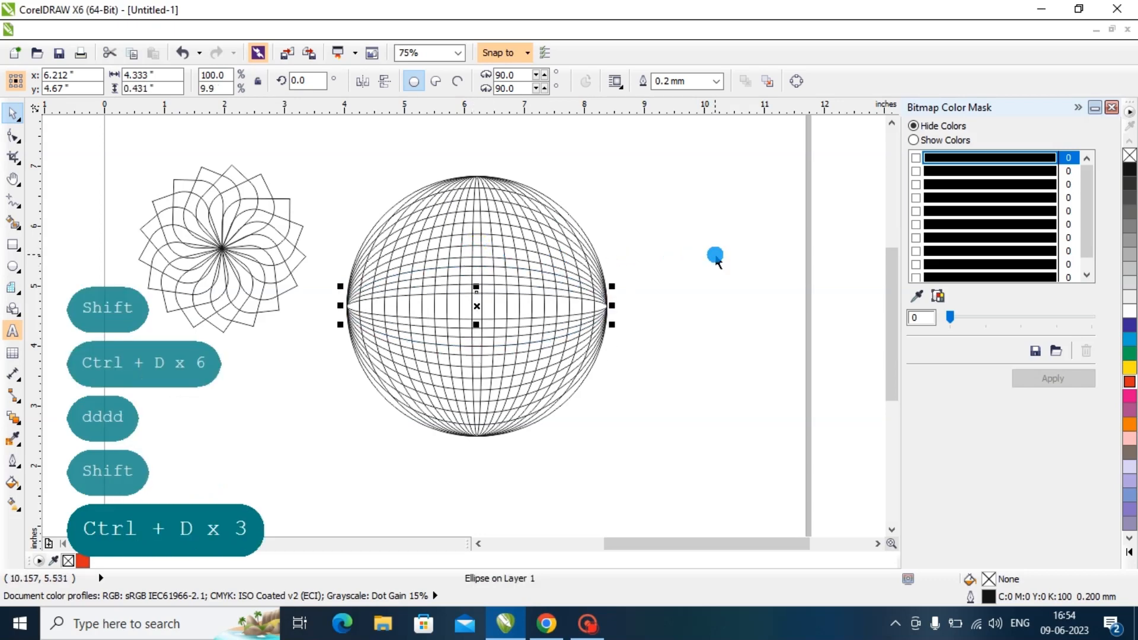
{"action": "key", "text": "ctrl+d"}
{"action": "left_click", "coordinate": [715, 257]}
Step: Fill all the ellipses of the globe grid with blue (C:100 M:100 Y:0 K:0) and keep the whole globe selected
{"action": "left_click_drag", "start_coordinate": [324, 158], "coordinate": [692, 482]}
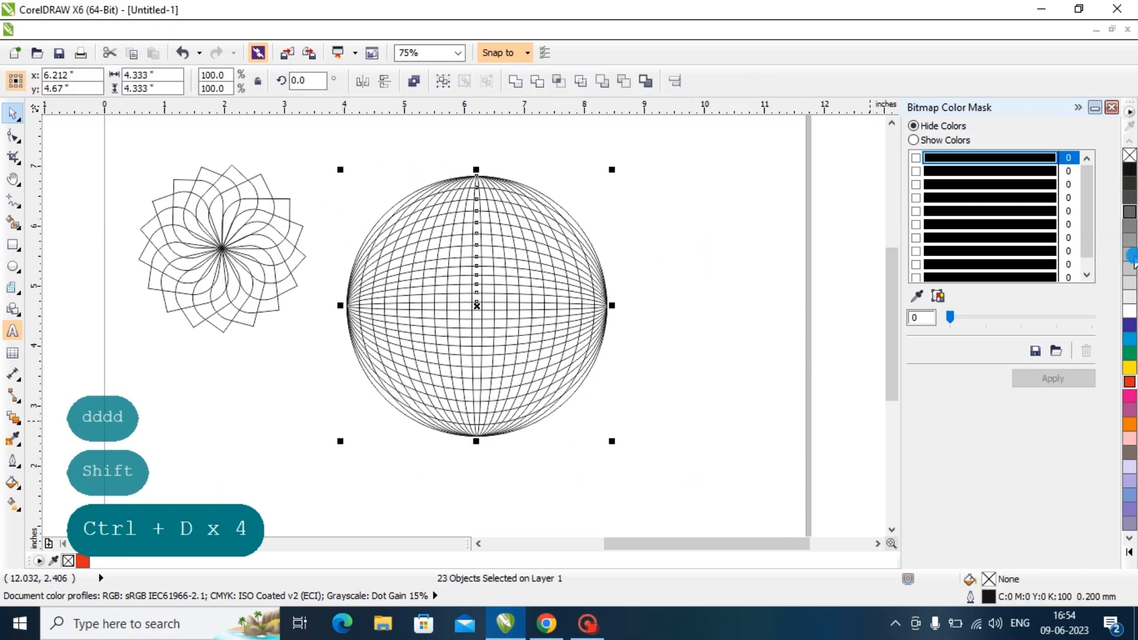
{"action": "left_click", "coordinate": [1129, 325]}
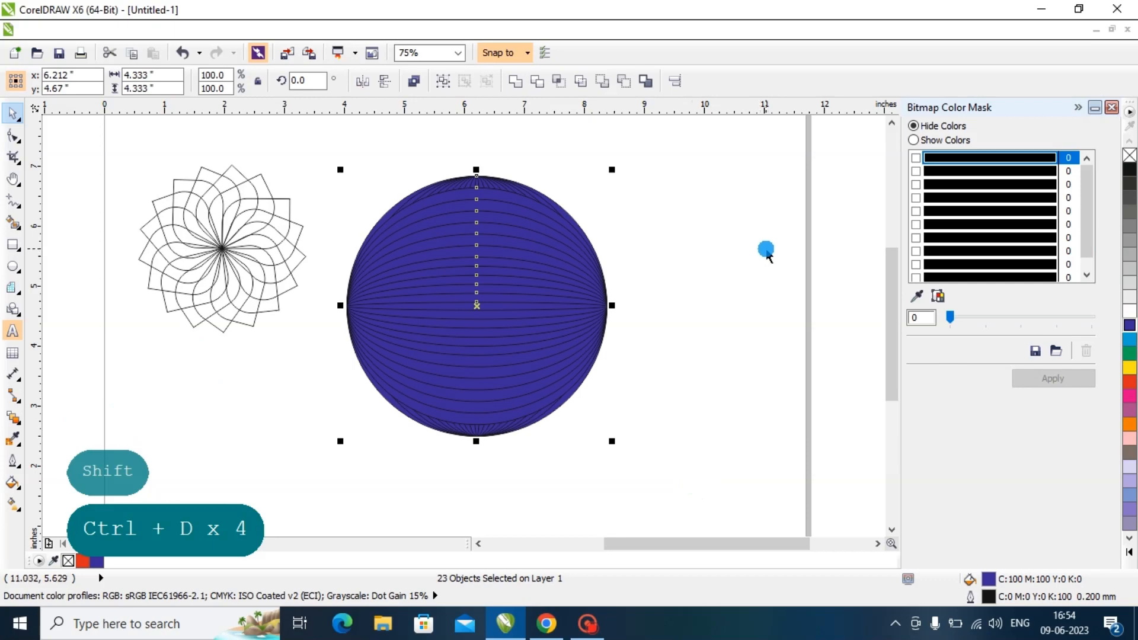
{"action": "left_click", "coordinate": [760, 253]}
{"action": "left_click_drag", "start_coordinate": [334, 153], "coordinate": [661, 464]}
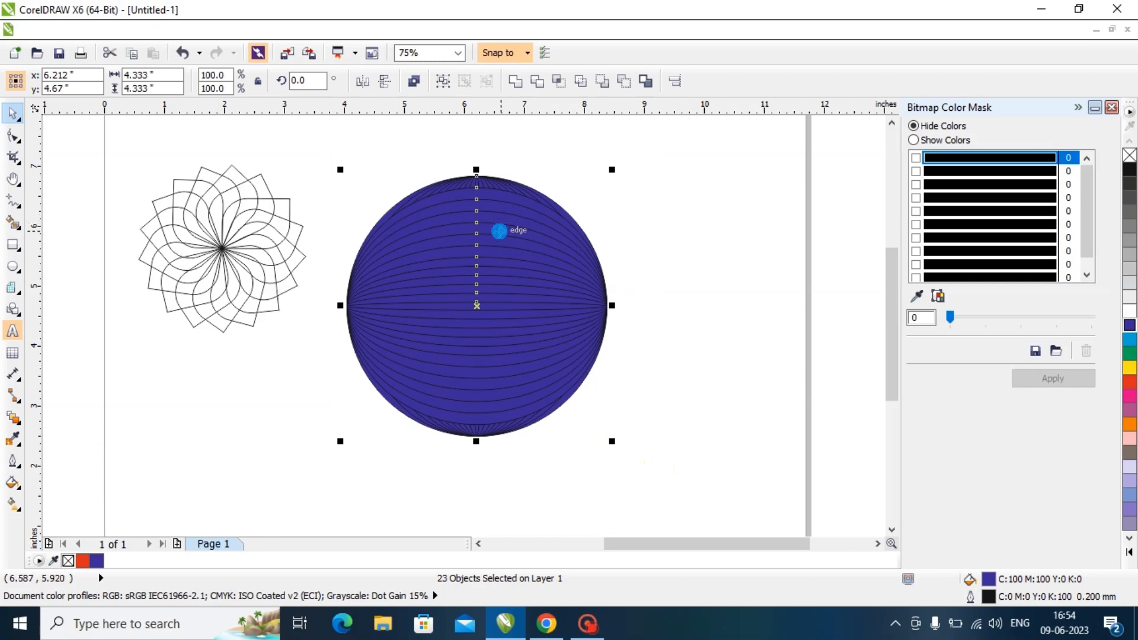
Step: Combine all the ellipses of the blue globe into one checkered curve and move it below the flower so it slightly overlaps it
{"action": "right_click", "coordinate": [501, 227]}
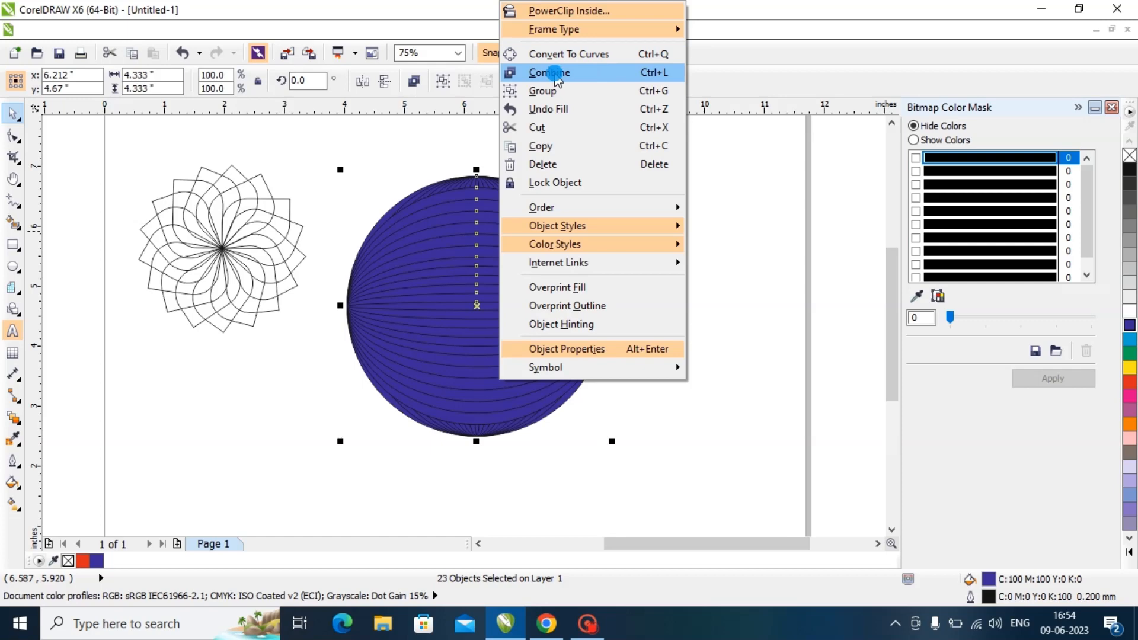
{"action": "left_click", "coordinate": [555, 74]}
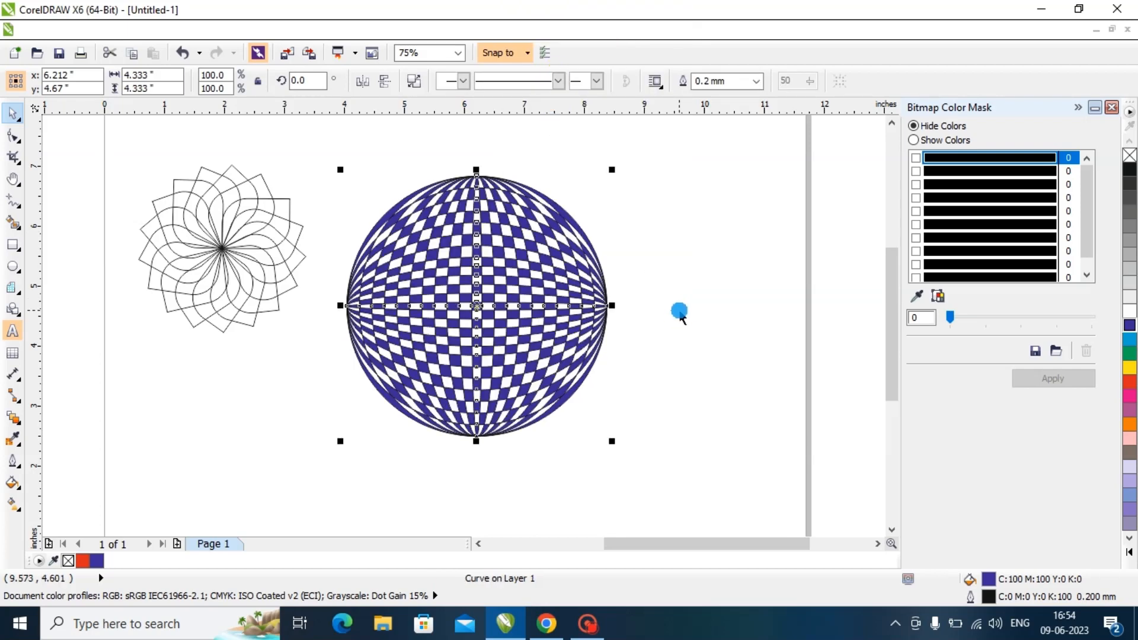
{"action": "left_click", "coordinate": [678, 312]}
{"action": "left_click", "coordinate": [539, 285]}
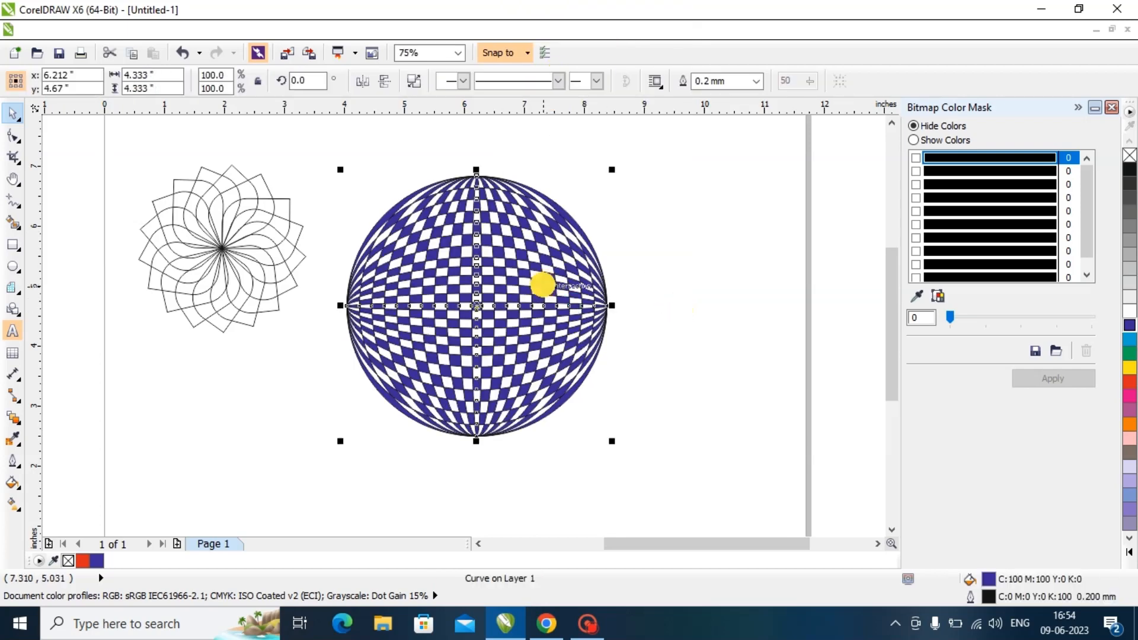
{"action": "left_click_drag", "start_coordinate": [542, 259], "coordinate": [520, 288]}
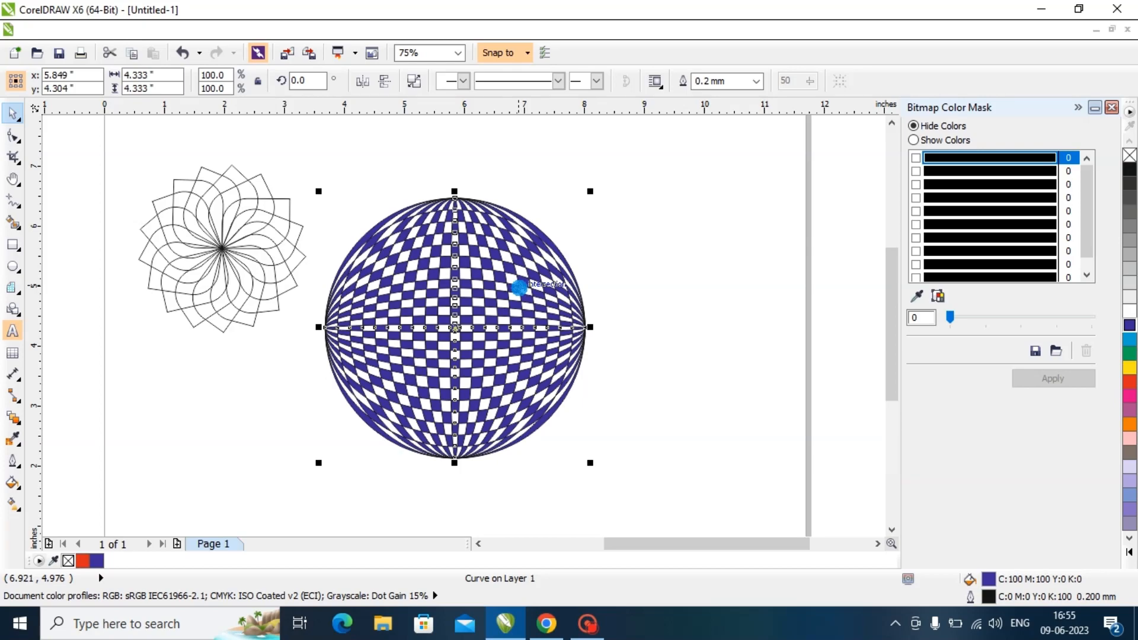
{"action": "left_click_drag", "start_coordinate": [515, 273], "coordinate": [260, 354]}
{"action": "left_click", "coordinate": [576, 326]}
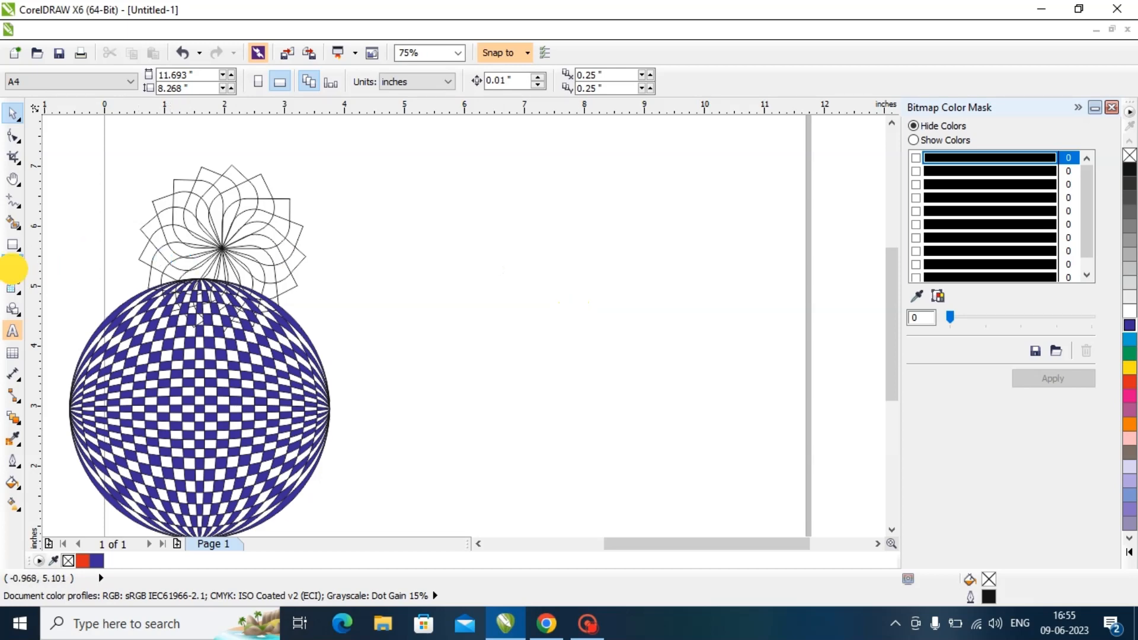
Step: Draw a rectangle about 3.04 by 1.83 inches beside the flower and round all its corners to about 0.306 inches
{"action": "left_click", "coordinate": [12, 266]}
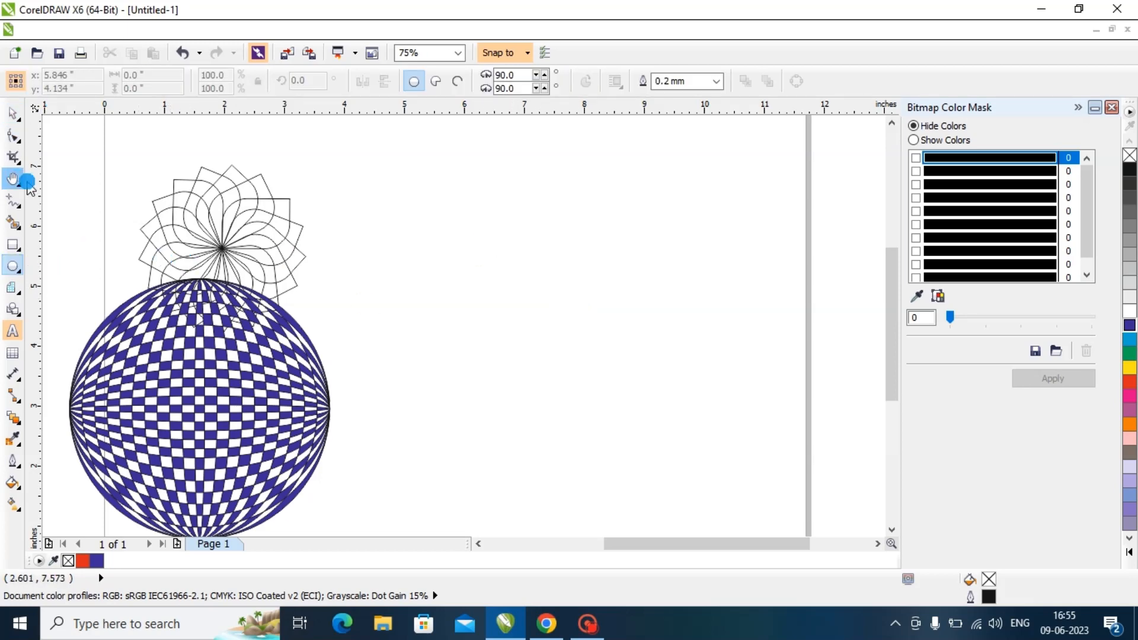
{"action": "left_click", "coordinate": [20, 242]}
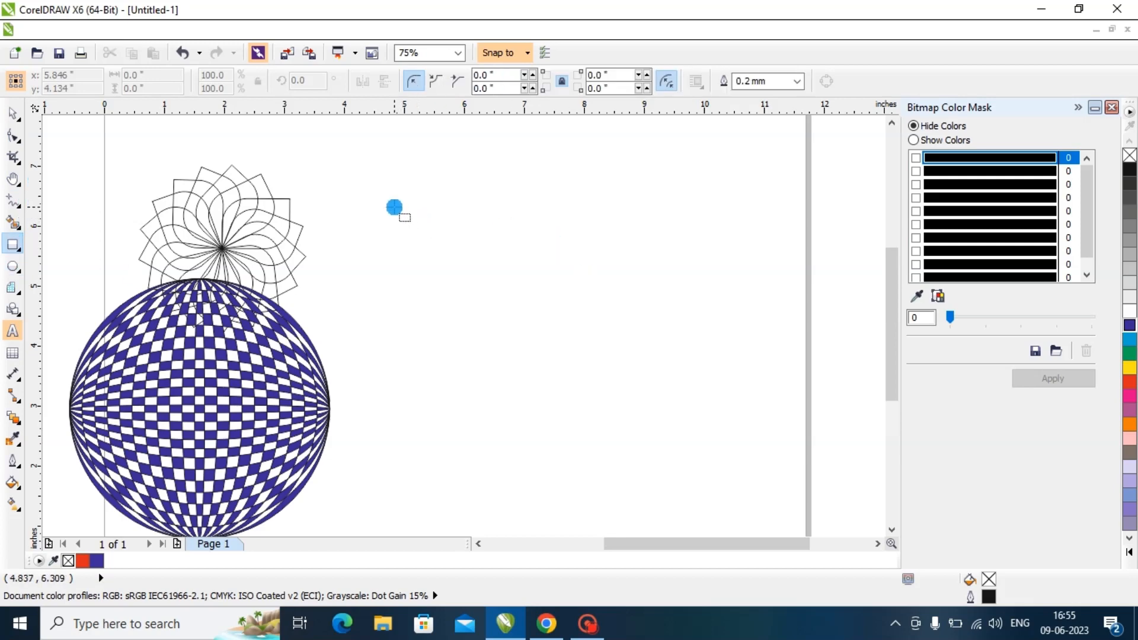
{"action": "left_click_drag", "start_coordinate": [394, 207], "coordinate": [577, 317]}
{"action": "left_click", "coordinate": [13, 136]}
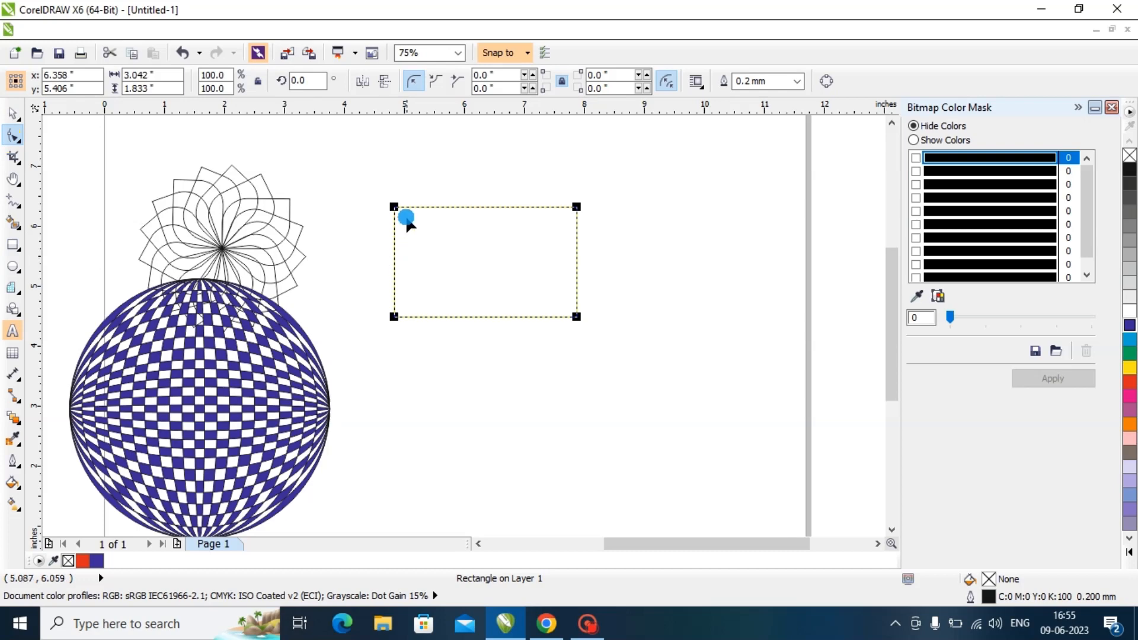
{"action": "left_click_drag", "start_coordinate": [395, 208], "coordinate": [394, 226]}
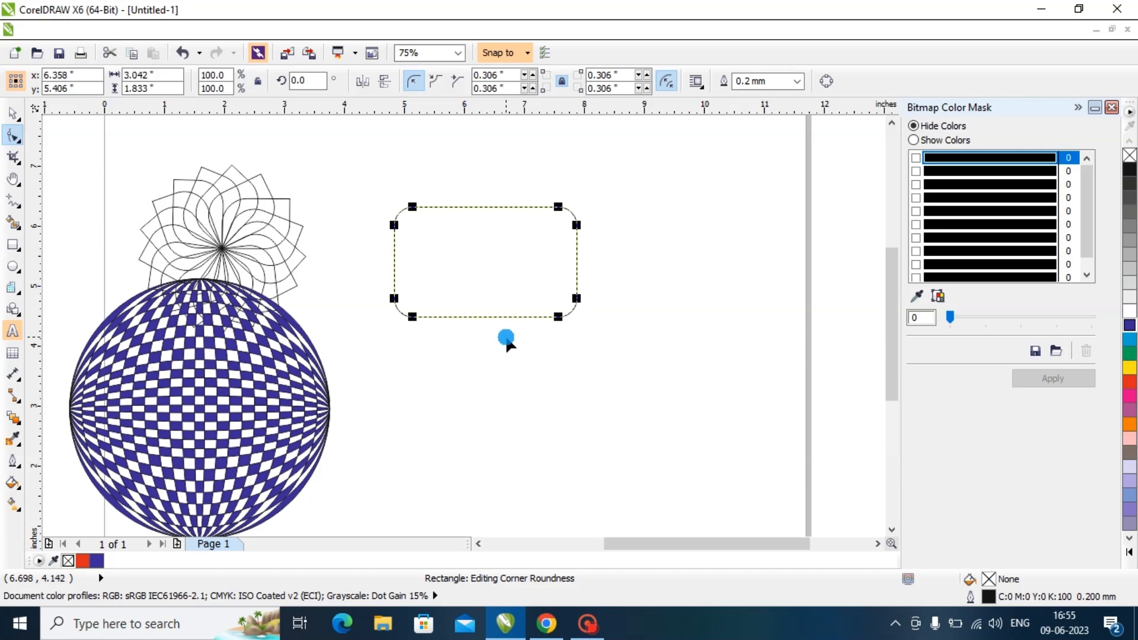
Step: Convert the rounded rectangle to curves, then try moving three of its corner nodes outward and undo each move
{"action": "key", "text": "ctrl+q"}
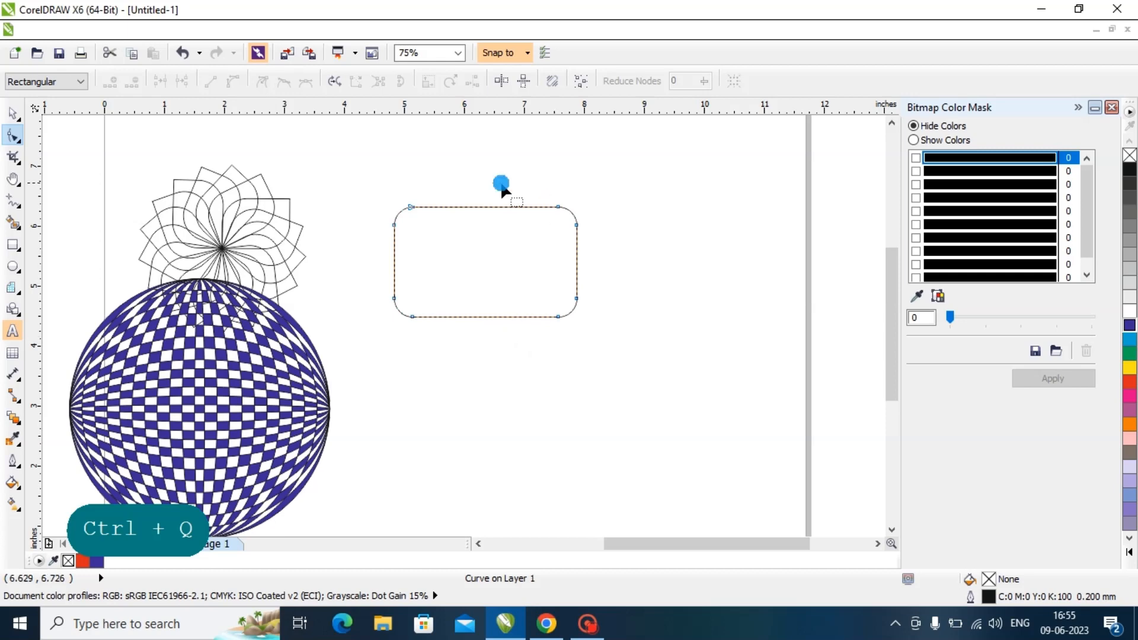
{"action": "left_click", "coordinate": [410, 209]}
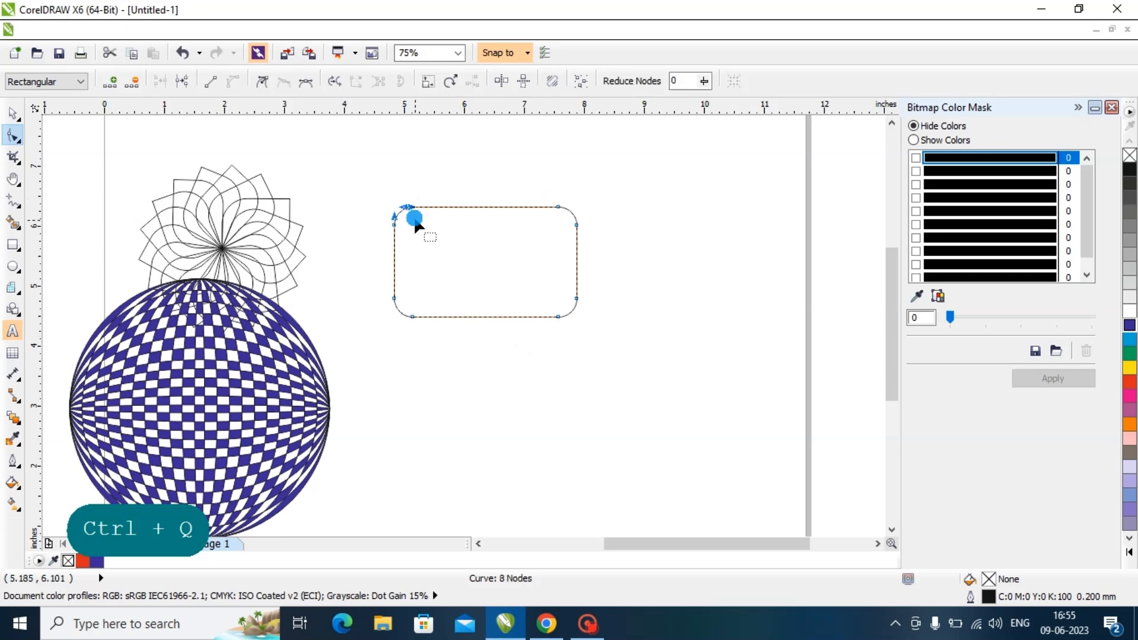
{"action": "left_click_drag", "start_coordinate": [409, 209], "coordinate": [428, 175]}
{"action": "key", "text": "ctrl+z"}
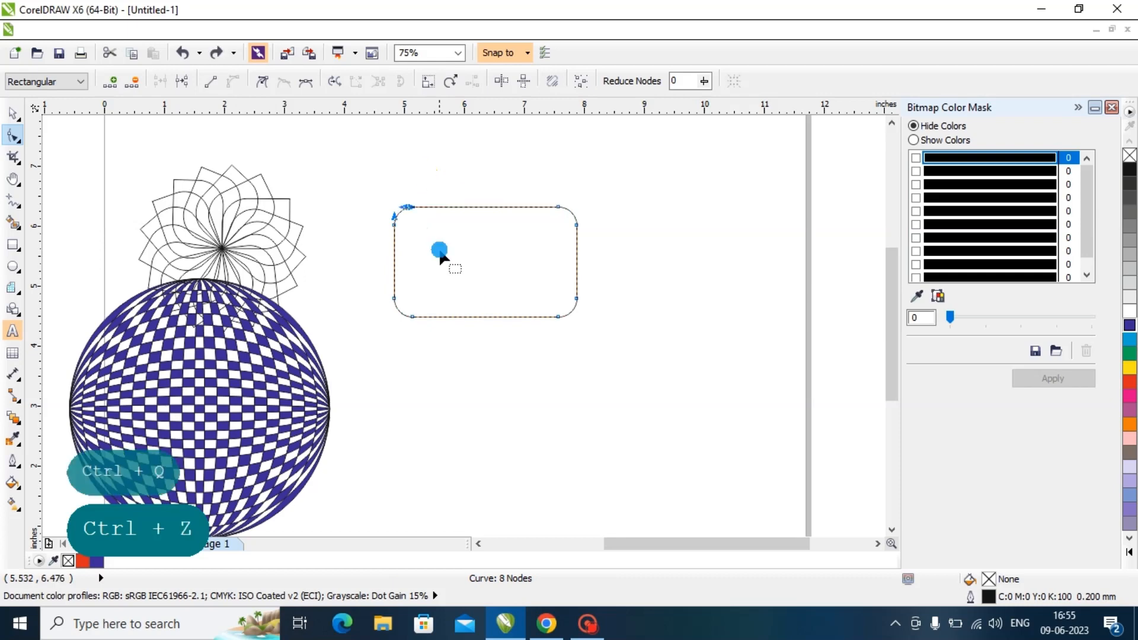
{"action": "left_click_drag", "start_coordinate": [409, 318], "coordinate": [419, 360]}
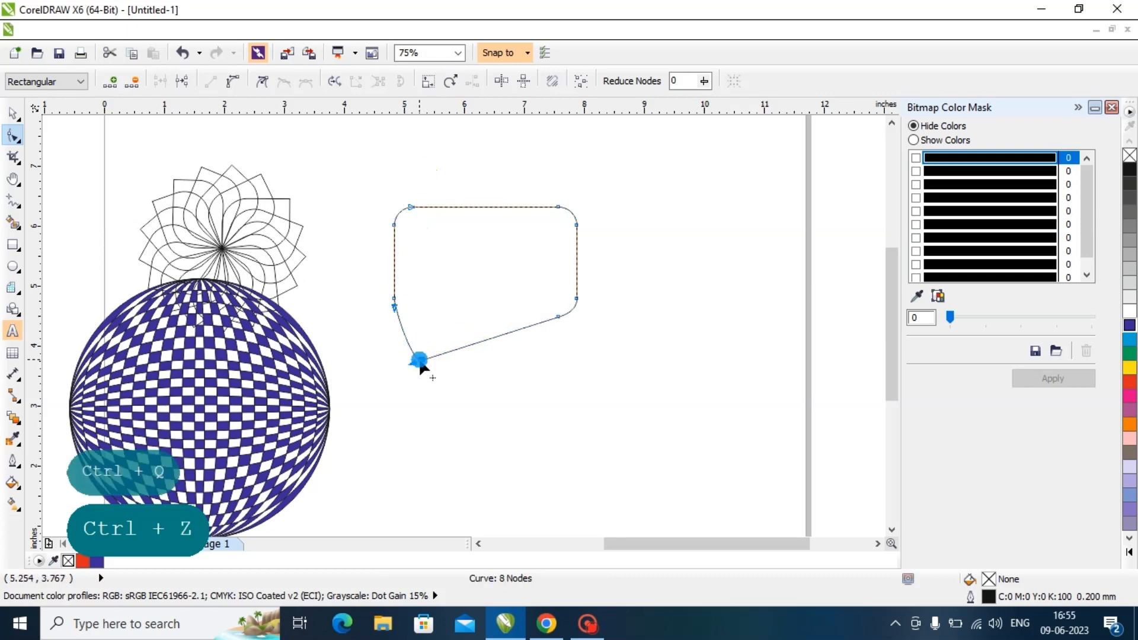
{"action": "key", "text": "ctrl+z"}
{"action": "left_click", "coordinate": [558, 317]}
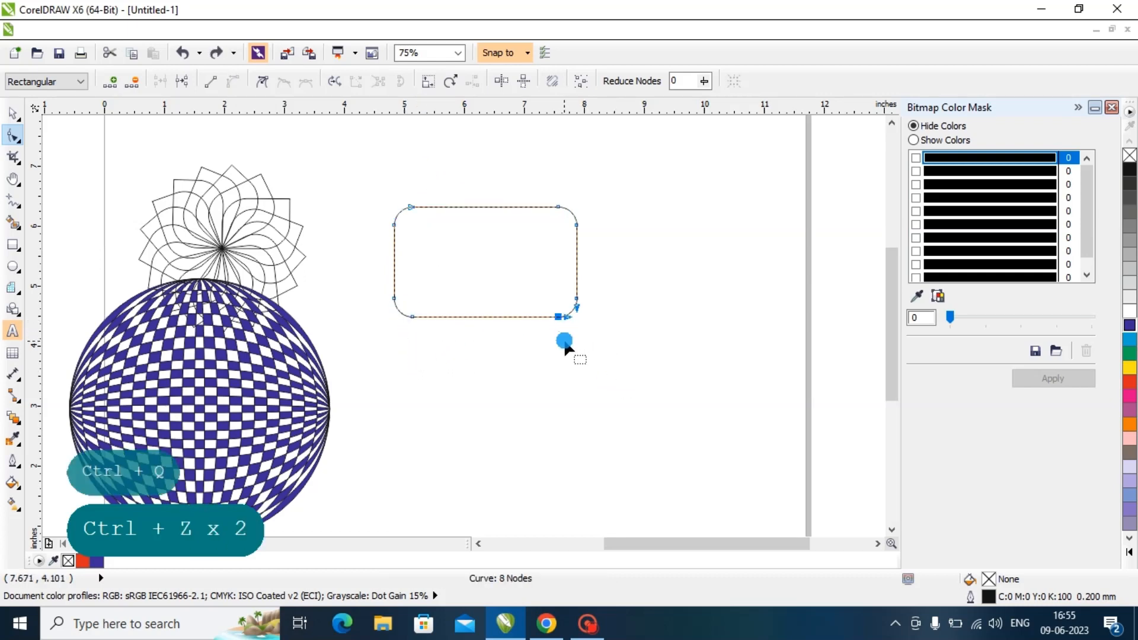
{"action": "left_click_drag", "start_coordinate": [558, 317], "coordinate": [567, 344]}
{"action": "key", "text": "ctrl+z"}
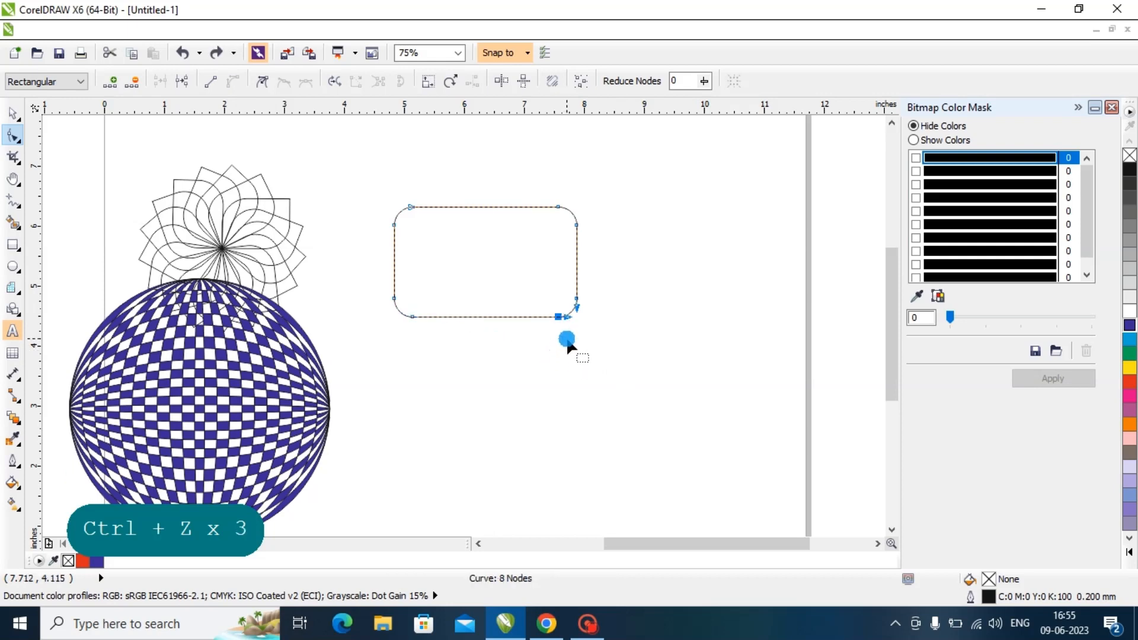
Step: Add a node at the middle of the rectangle's top edge and pull it down to form a V-shaped notch
{"action": "left_click", "coordinate": [479, 208]}
{"action": "double_click", "coordinate": [478, 208]}
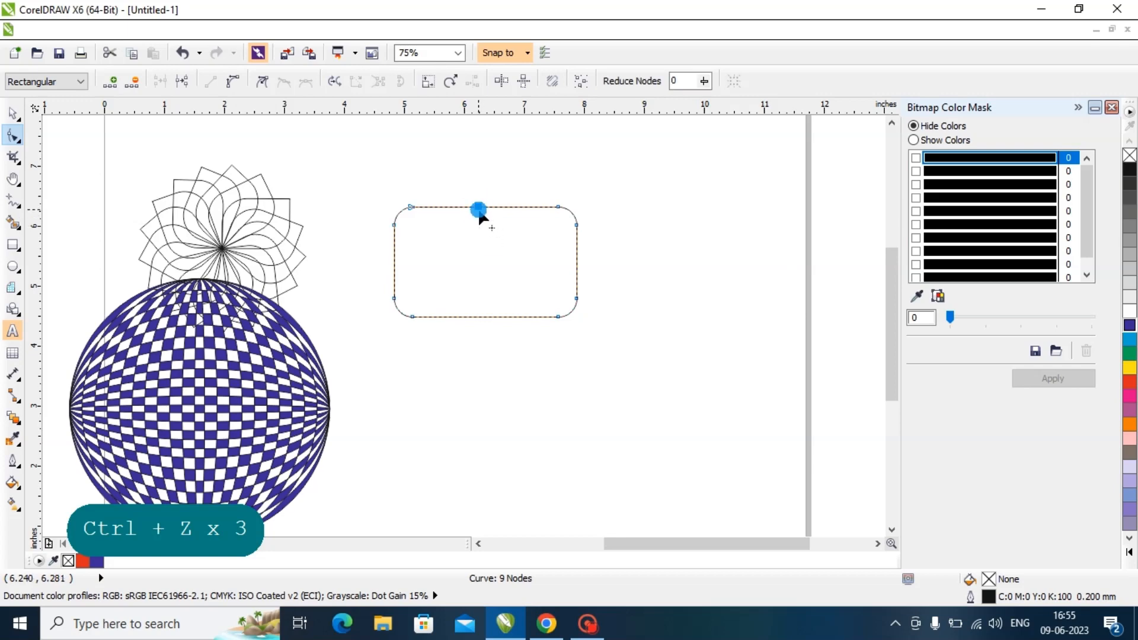
{"action": "left_click_drag", "start_coordinate": [478, 208], "coordinate": [485, 261]}
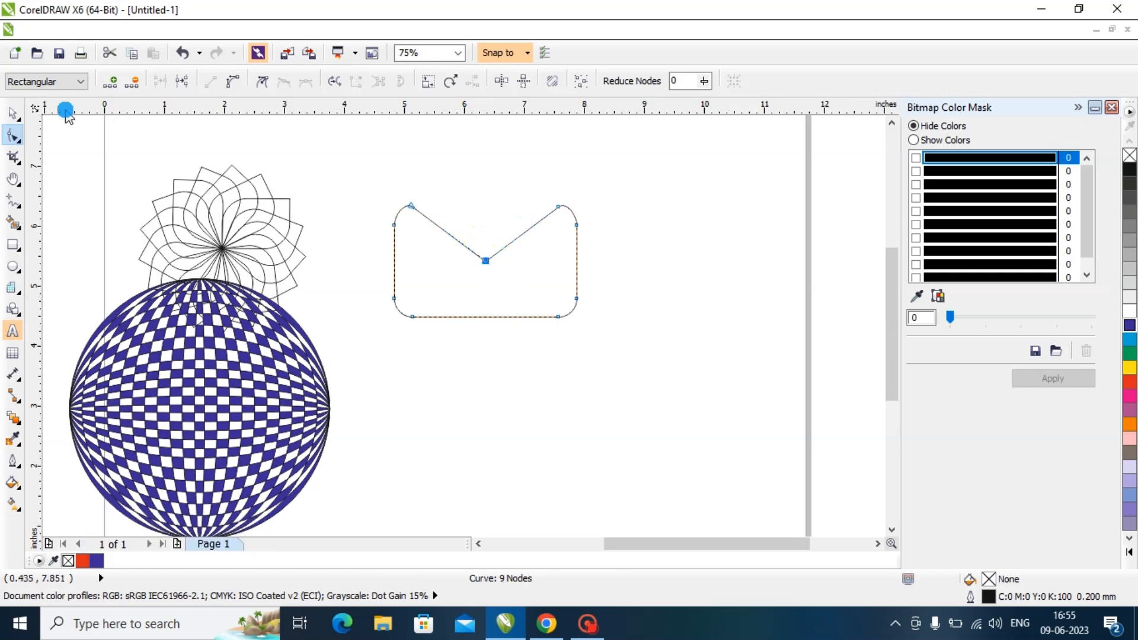
Step: Delete the notched rounded rectangle
{"action": "left_click", "coordinate": [12, 114]}
{"action": "left_click", "coordinate": [389, 172]}
{"action": "left_click_drag", "start_coordinate": [353, 184], "coordinate": [658, 382]}
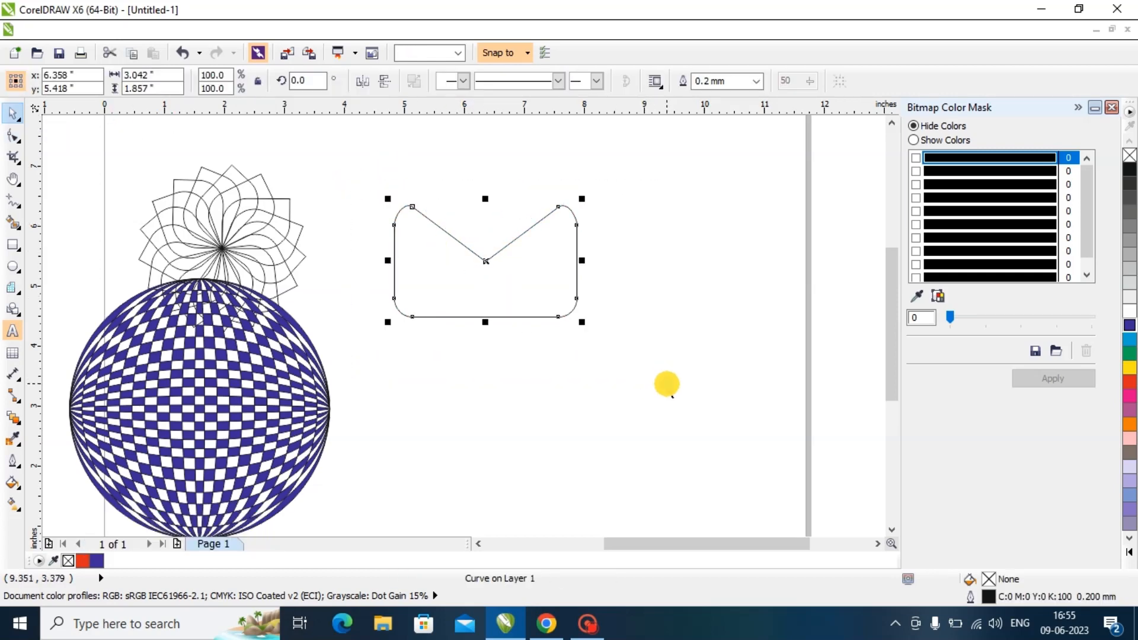
{"action": "key", "text": "Delete"}
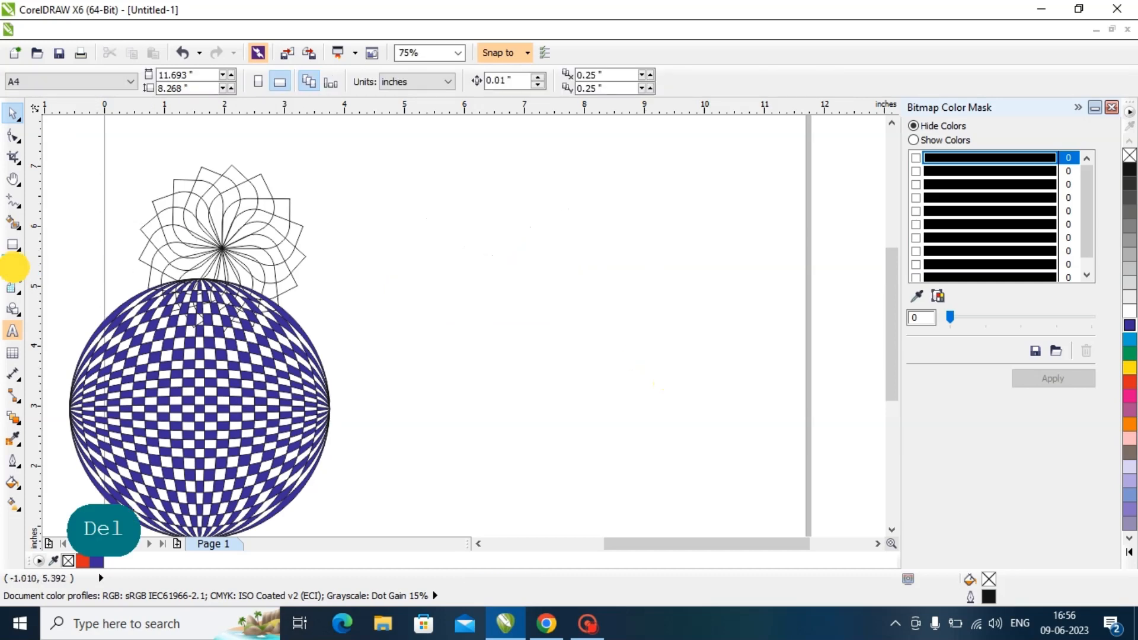
Step: Draw a circle about 3.64 inches in diameter in the empty area beside the globe and convert it to curves
{"action": "left_click", "coordinate": [12, 265]}
{"action": "left_click_drag", "start_coordinate": [534, 308], "coordinate": [611, 408]}
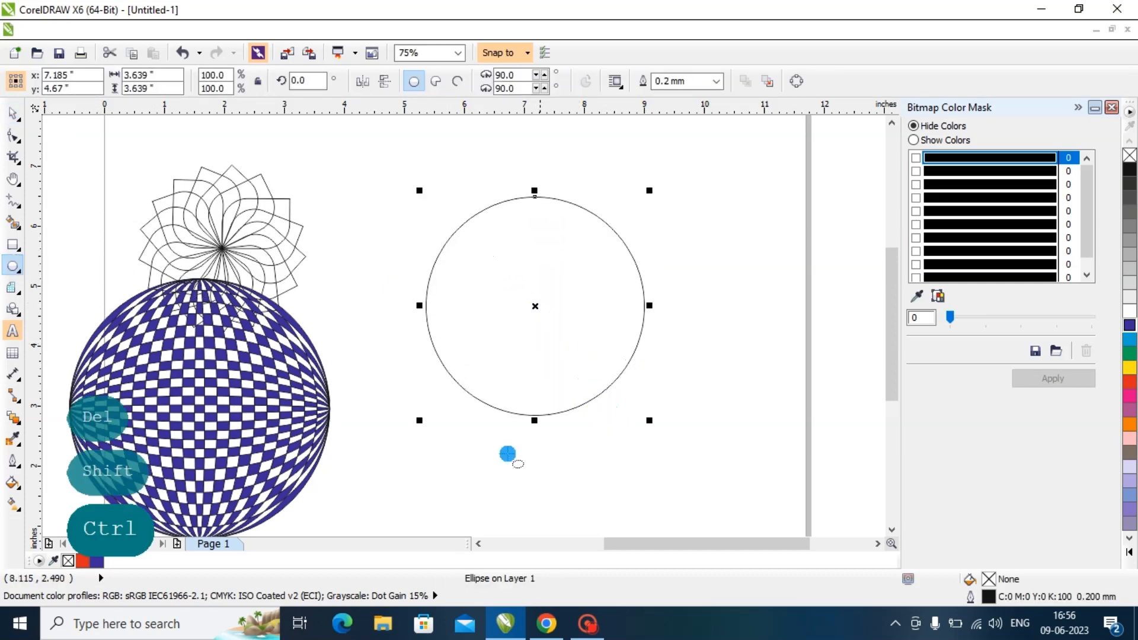
{"action": "left_click", "coordinate": [12, 136]}
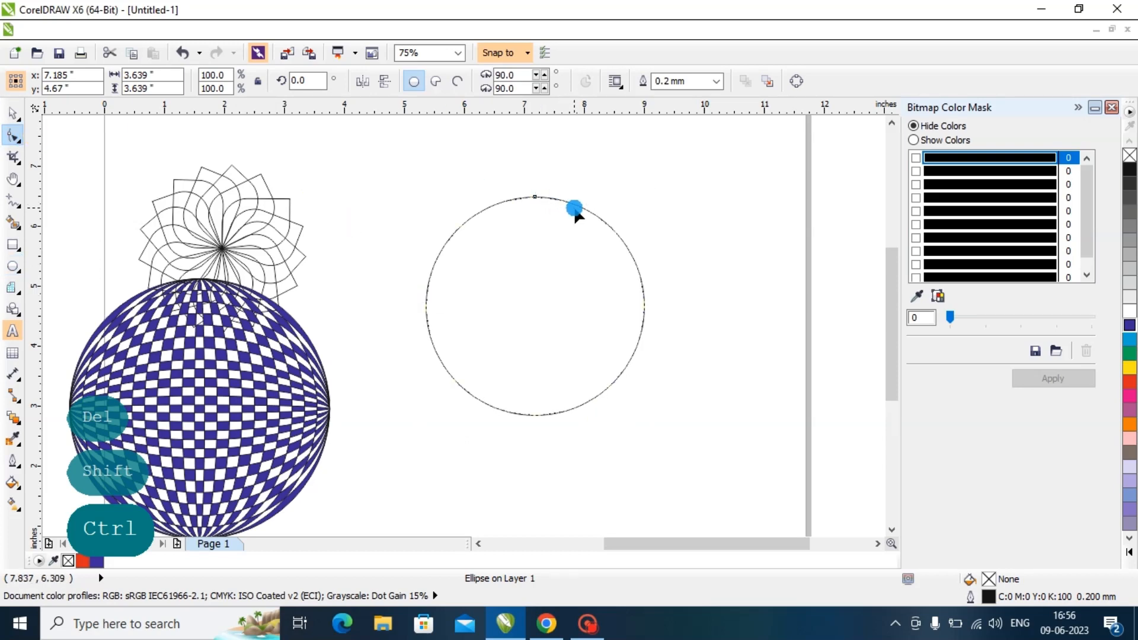
{"action": "key", "text": "ctrl+q"}
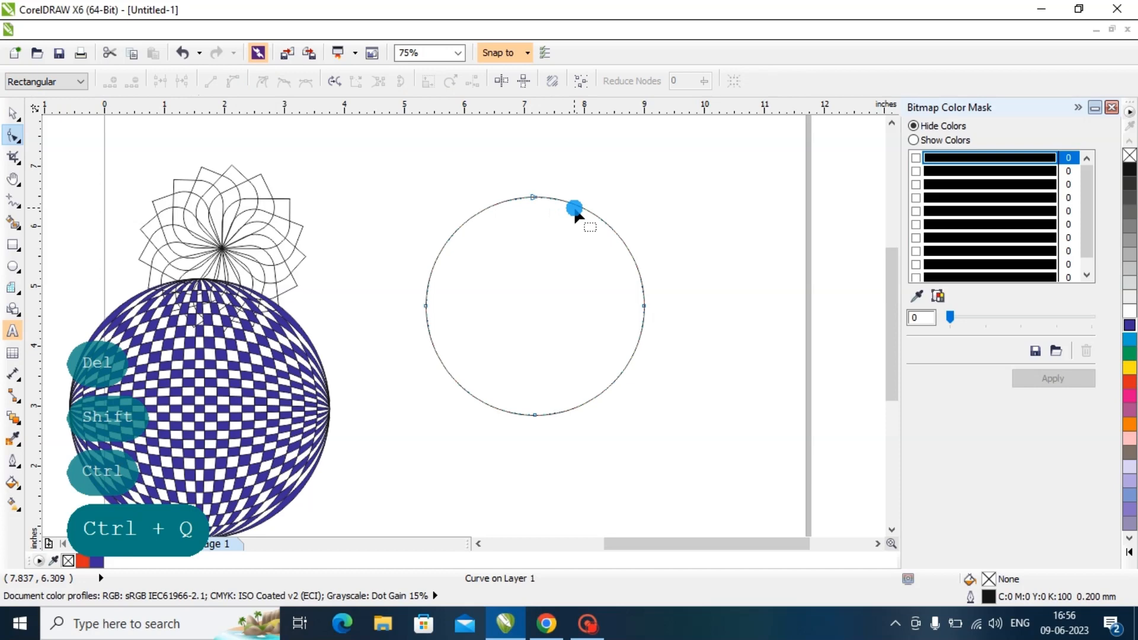
Step: Add one node on each side of the circle's top node, at roughly equal distances from it
{"action": "left_click", "coordinate": [533, 198]}
{"action": "right_click", "coordinate": [541, 216]}
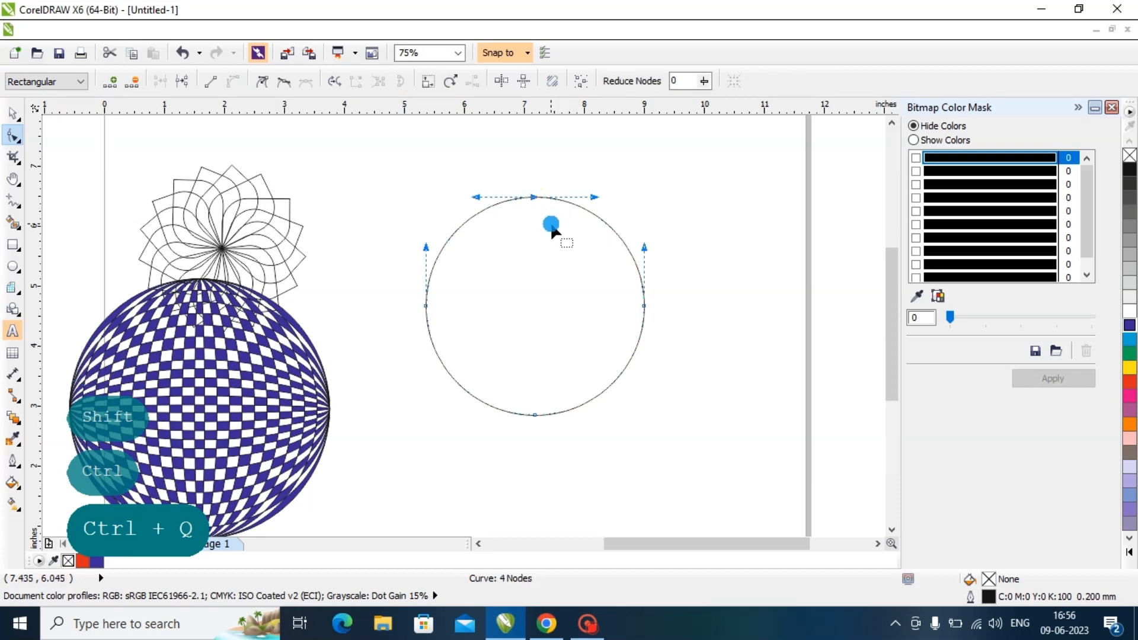
{"action": "double_click", "coordinate": [501, 203]}
{"action": "double_click", "coordinate": [557, 200]}
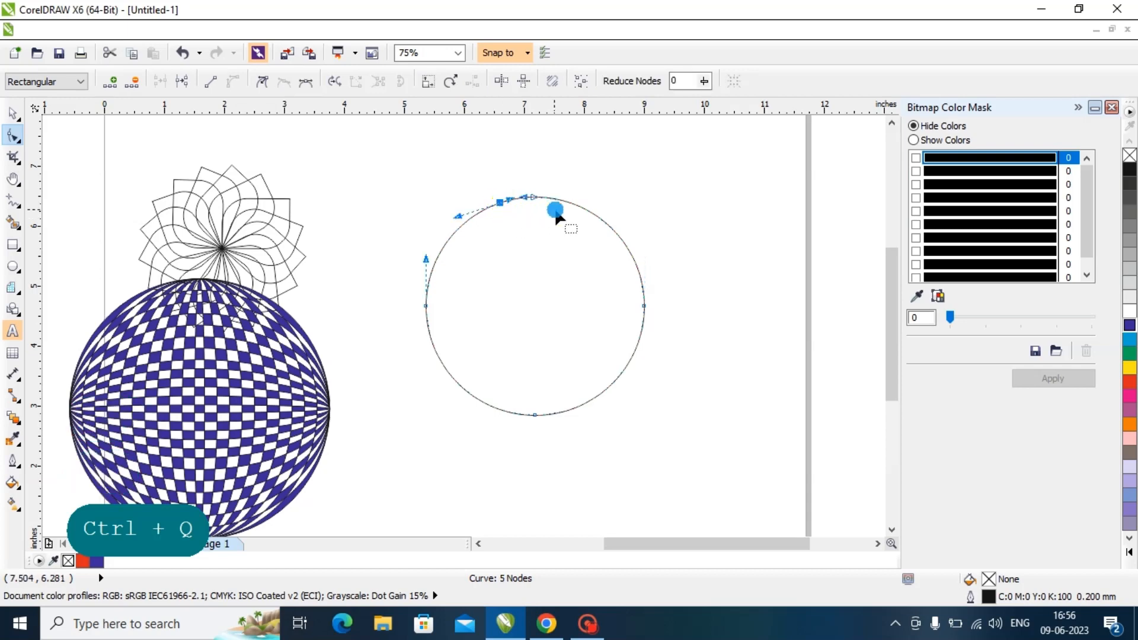
Step: Nudge the circle's top node straight down by 0.19 inches to form a shallow dent
{"action": "left_click", "coordinate": [534, 198]}
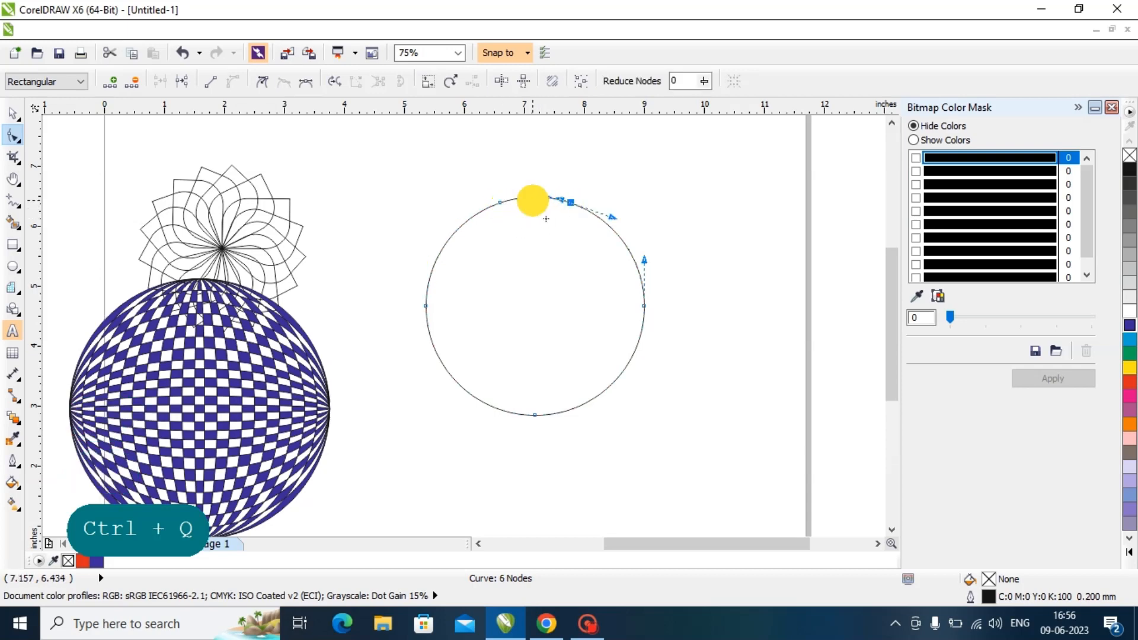
{"action": "key", "text": "Down"}
{"action": "key", "text": "Down"}
{"action": "key", "text": "Down"}
{"action": "key", "text": "Down"}
{"action": "key", "text": "Down"}
{"action": "key", "text": "Down"}
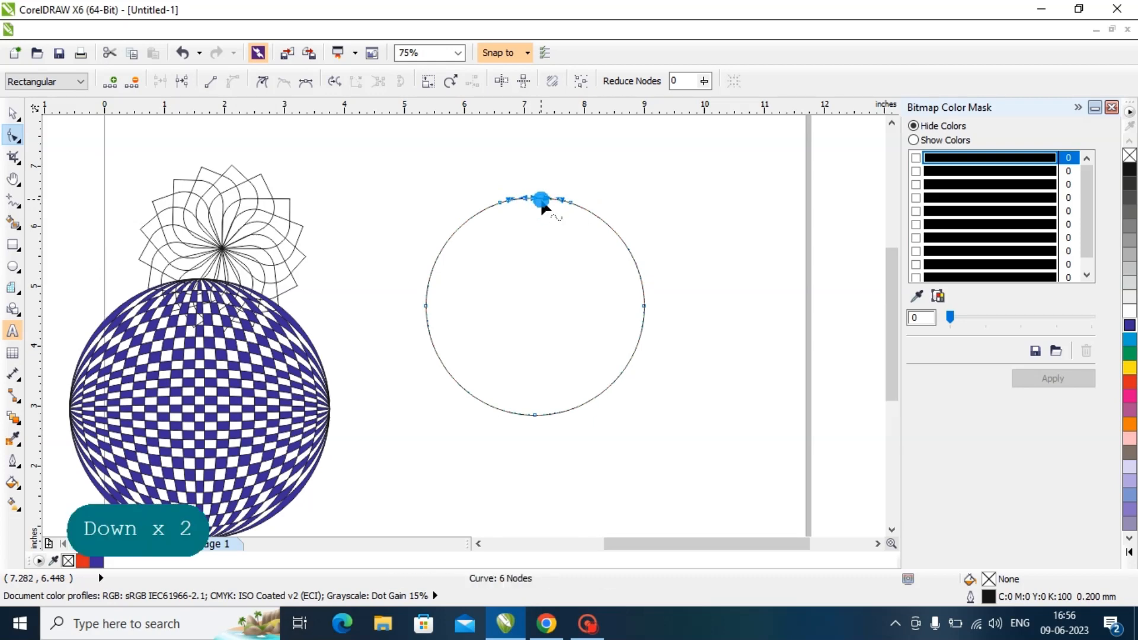
{"action": "key", "text": "Down"}
{"action": "key", "text": "Down"}
{"action": "key", "text": "Down"}
{"action": "key", "text": "Down"}
{"action": "key", "text": "Down"}
{"action": "key", "text": "Down"}
{"action": "key", "text": "Down"}
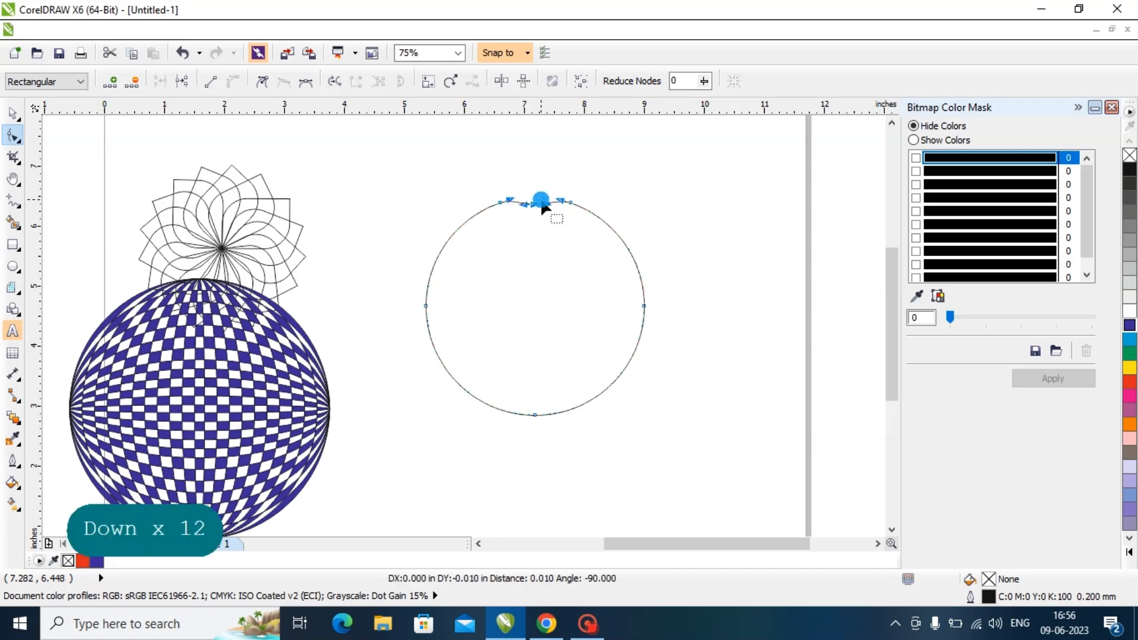
{"action": "key", "text": "Down"}
{"action": "key", "text": "Down"}
{"action": "key", "text": "Down"}
{"action": "key", "text": "Down"}
{"action": "key", "text": "Down"}
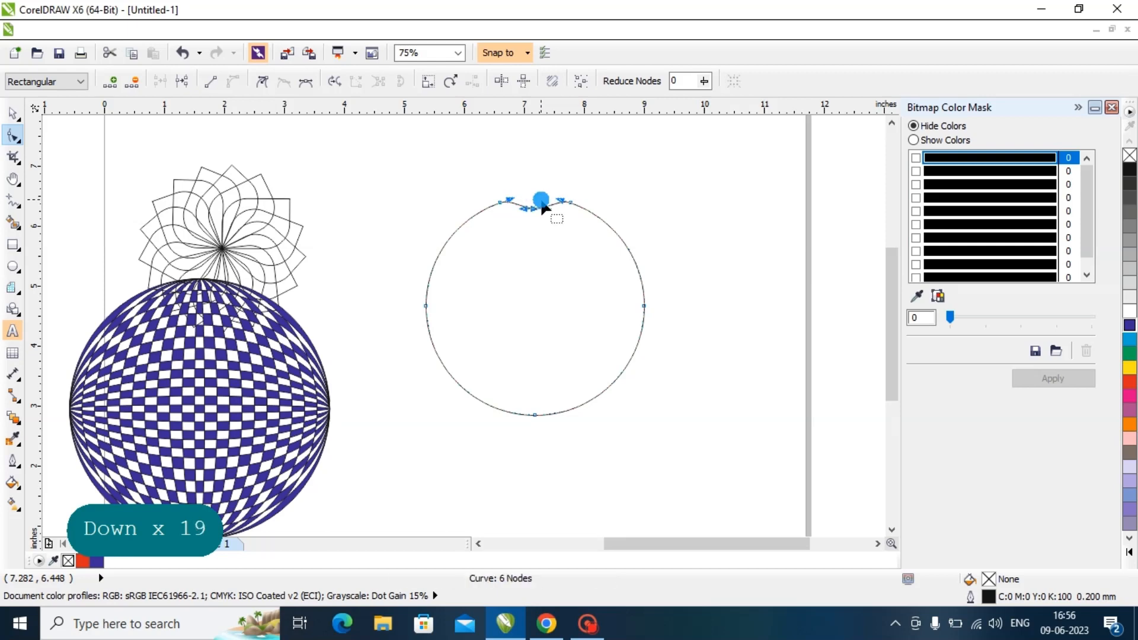
Step: Add one node on each side of the circle's bottom node, at roughly equal distances from it
{"action": "left_click", "coordinate": [536, 416]}
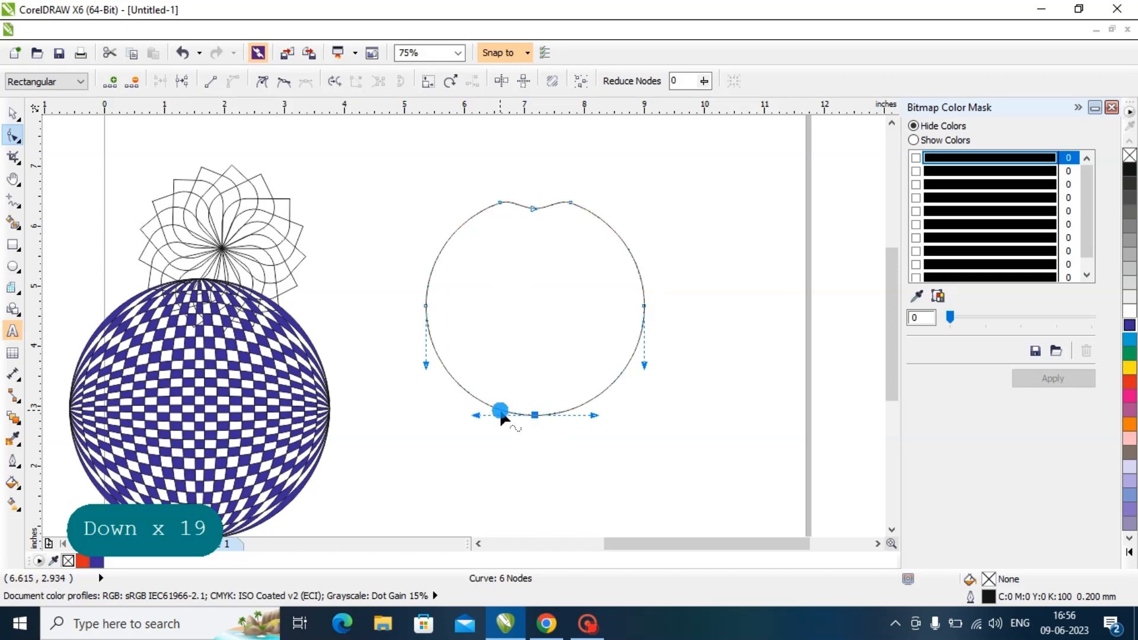
{"action": "double_click", "coordinate": [500, 412]}
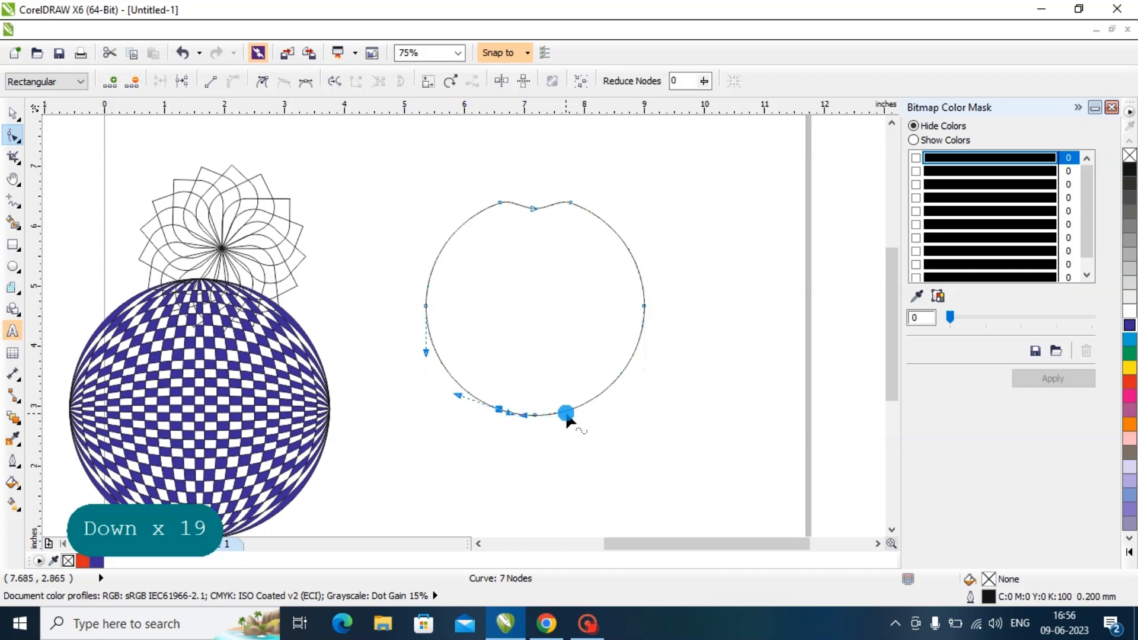
{"action": "left_click", "coordinate": [568, 413]}
{"action": "double_click", "coordinate": [567, 414]}
Step: Nudge the circle's bottom node straight up by 0.17 inches to form a matching dent, and deselect the shape
{"action": "left_click", "coordinate": [535, 415]}
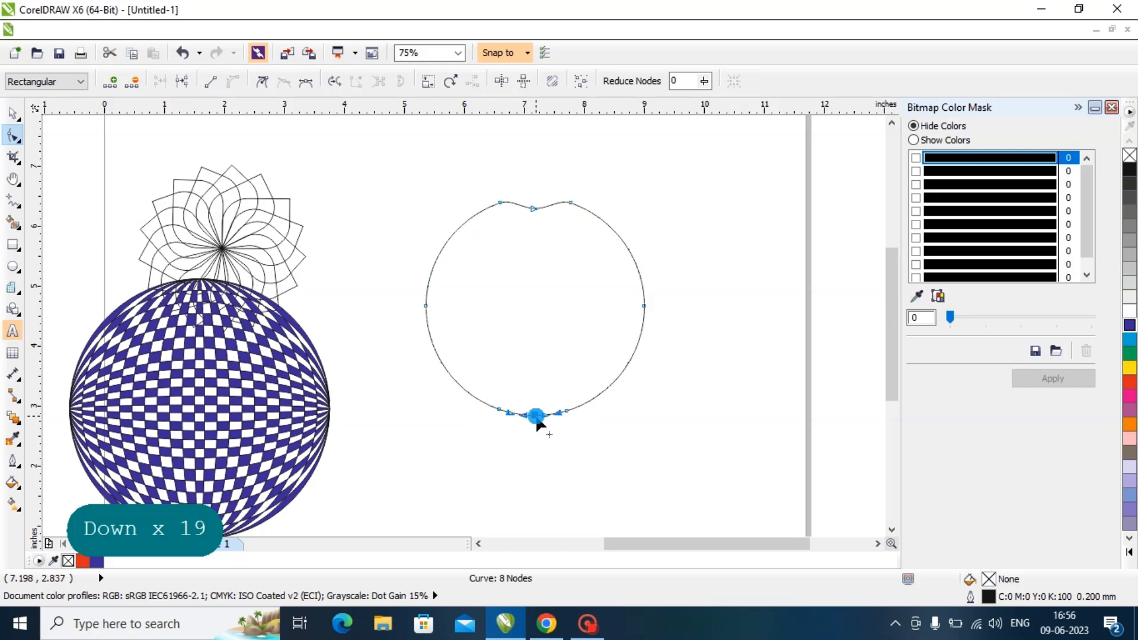
{"action": "key", "text": "Up"}
{"action": "key", "text": "Up"}
{"action": "key", "text": "Up"}
{"action": "key", "text": "Up"}
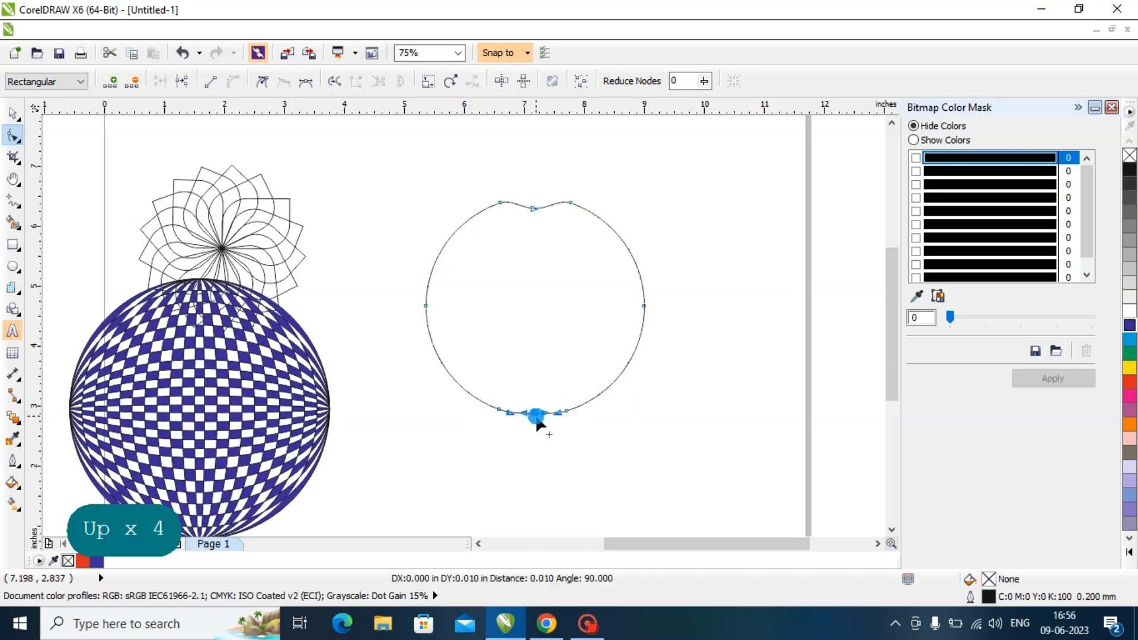
{"action": "key", "text": "Up"}
{"action": "key", "text": "Up"}
{"action": "key", "text": "Up"}
{"action": "key", "text": "Up"}
{"action": "key", "text": "Up"}
{"action": "key", "text": "Up"}
{"action": "key", "text": "Up"}
{"action": "key", "text": "Up"}
{"action": "key", "text": "Up"}
{"action": "key", "text": "Up"}
{"action": "key", "text": "Up"}
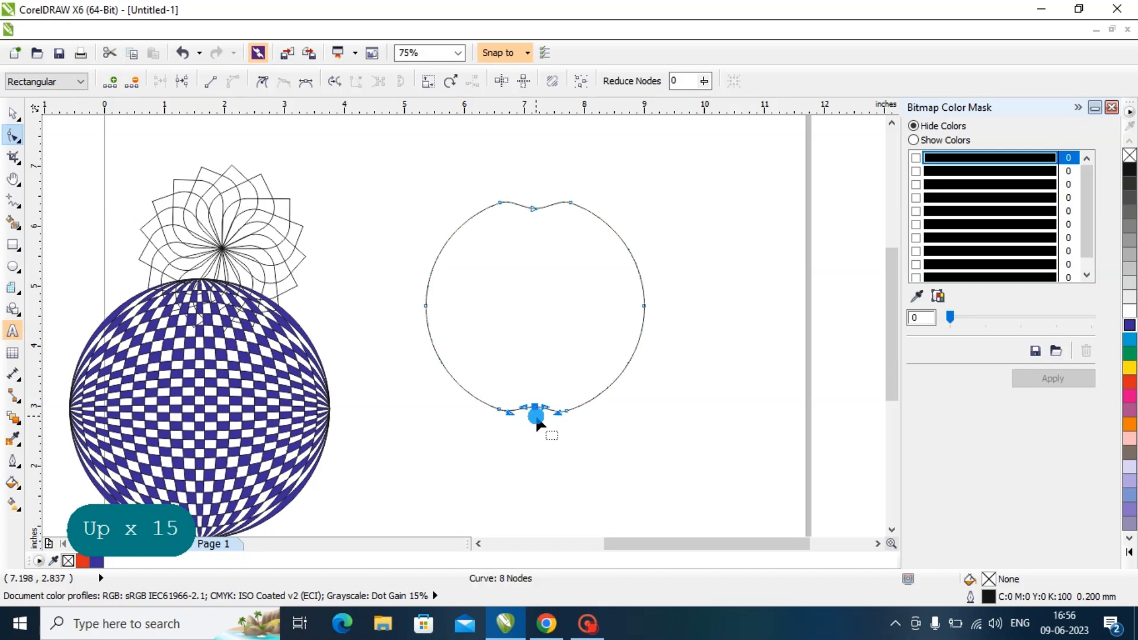
{"action": "key", "text": "Up"}
{"action": "left_click", "coordinate": [12, 113]}
{"action": "left_click", "coordinate": [354, 173]}
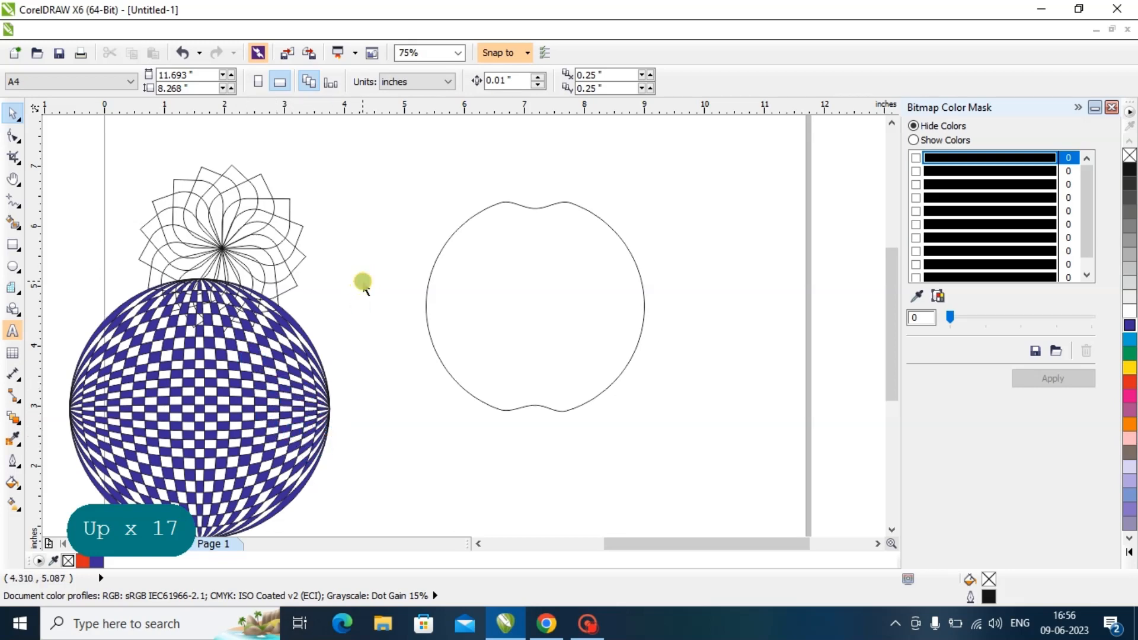
Step: Draw a circle about 1.94 inches in diameter overlapping the upper right edge of the dented circle
{"action": "left_click", "coordinate": [13, 266]}
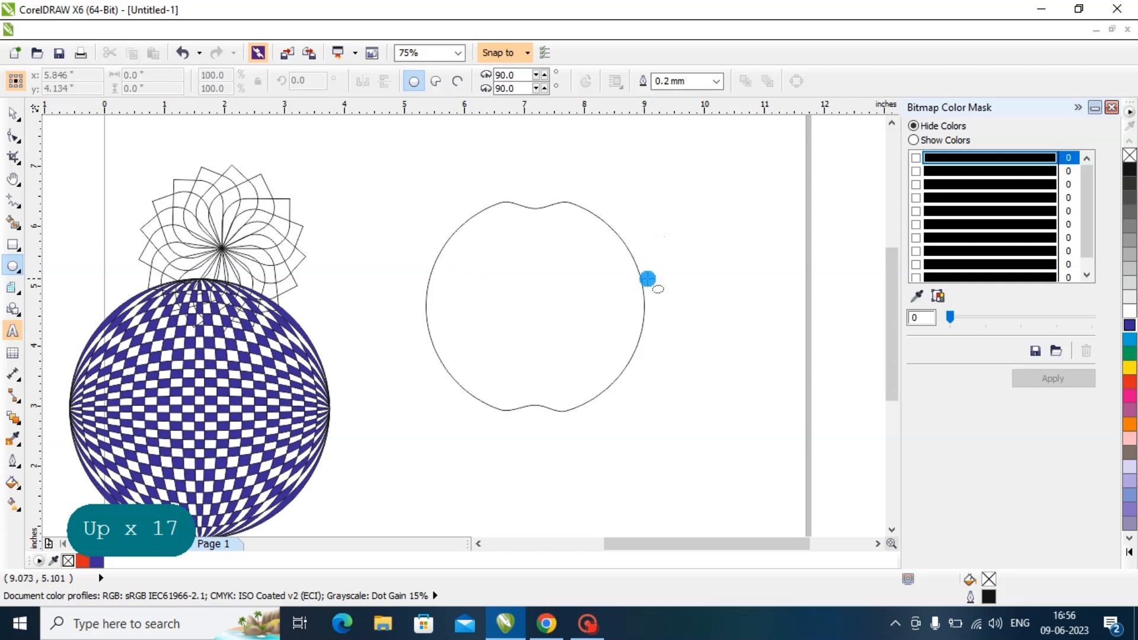
{"action": "left_click_drag", "start_coordinate": [648, 275], "coordinate": [695, 324]}
{"action": "key", "text": "space"}
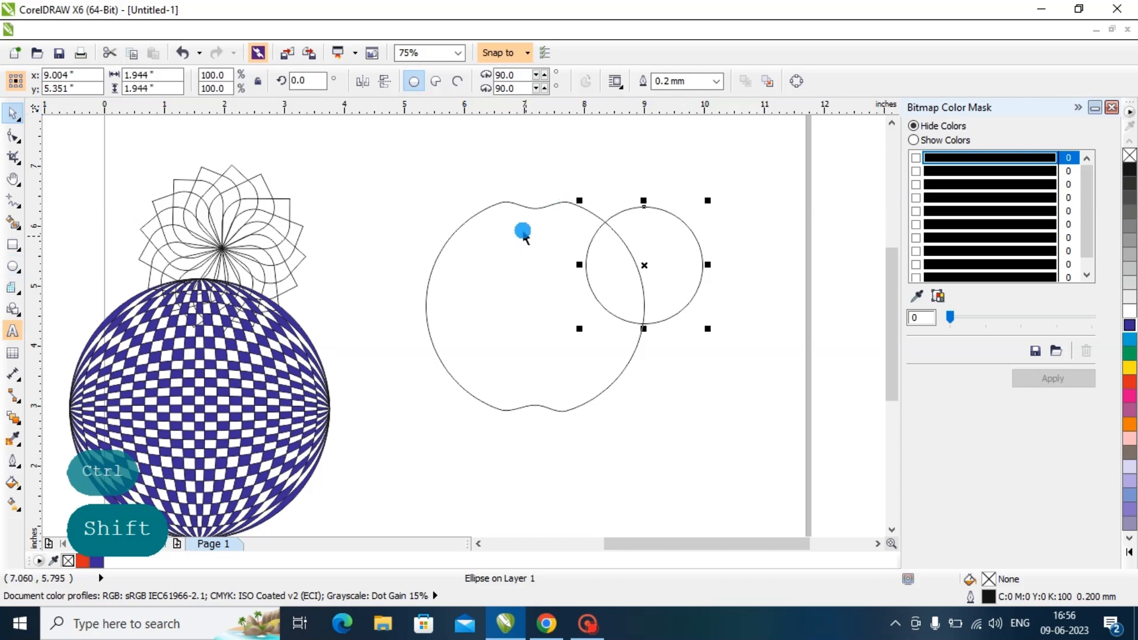
Step: Select the dented circle and the small circle together and fill both with red
{"action": "left_click", "coordinate": [513, 247], "text": "shift"}
{"action": "left_click", "coordinate": [690, 186]}
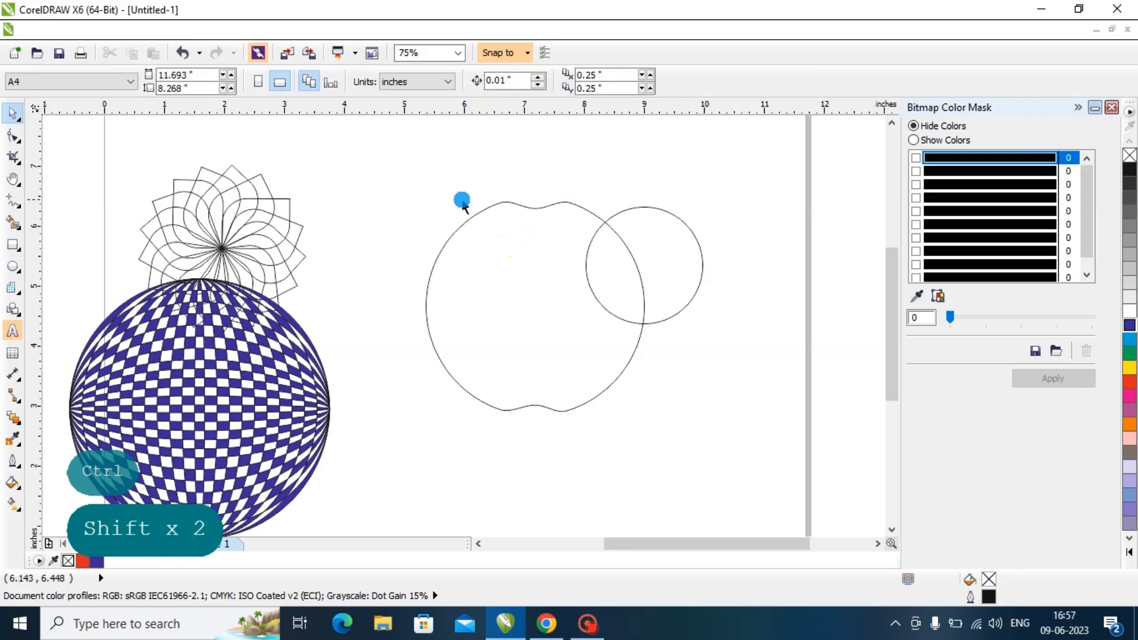
{"action": "left_click_drag", "start_coordinate": [388, 156], "coordinate": [750, 465]}
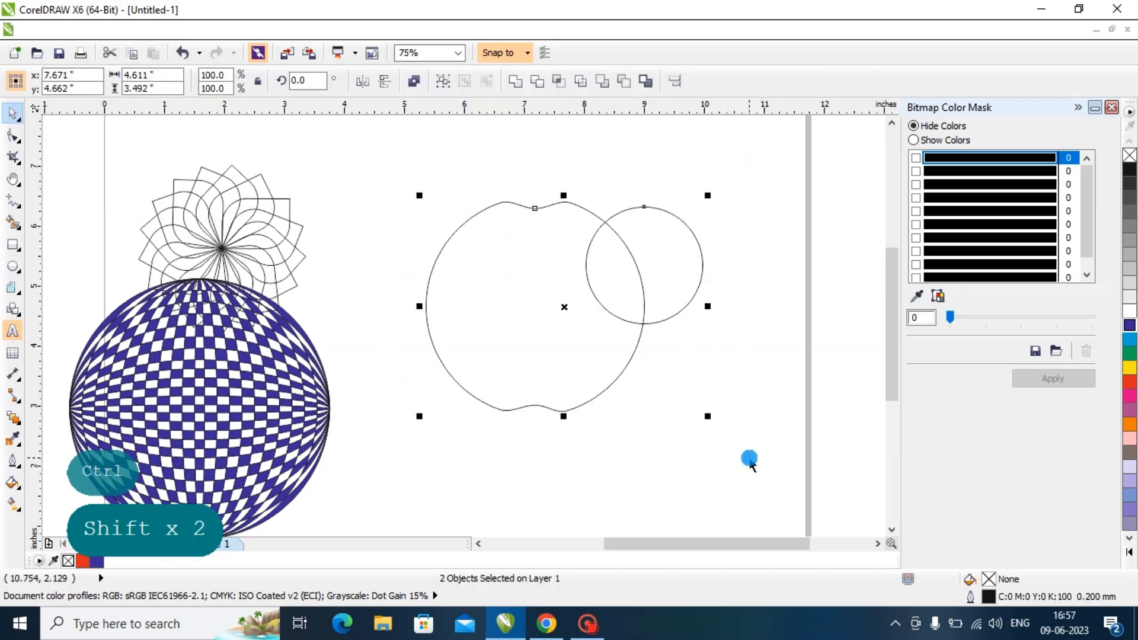
{"action": "left_click", "coordinate": [1131, 382]}
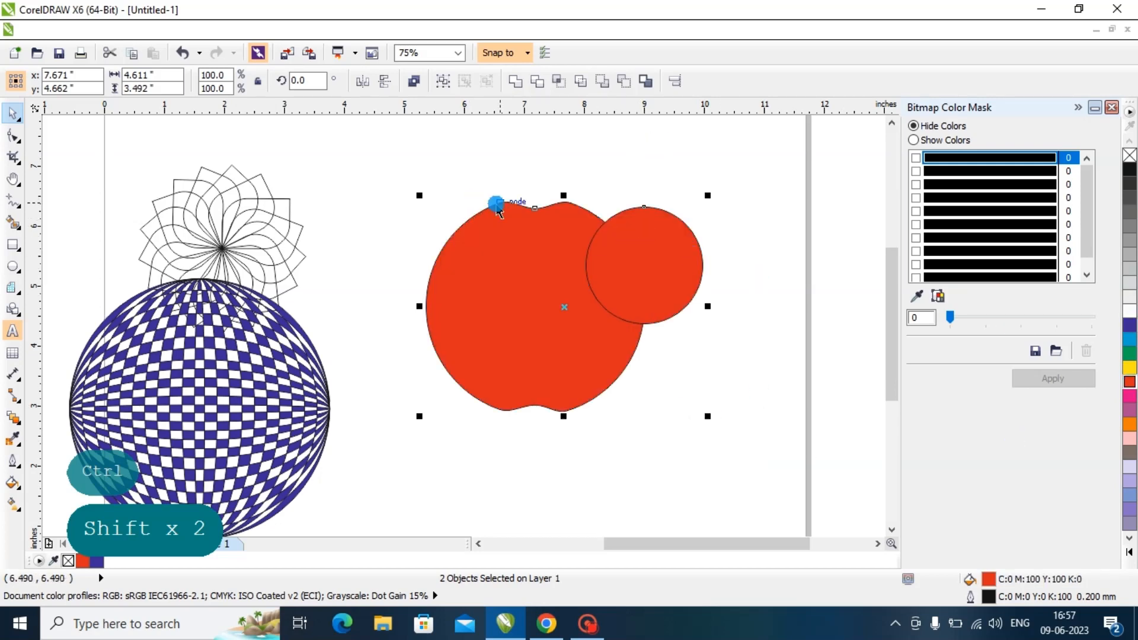
Step: Trim the dented circle with the small circle to cut a bite into it, and delete the small circle
{"action": "left_click_drag", "start_coordinate": [399, 157], "coordinate": [725, 458]}
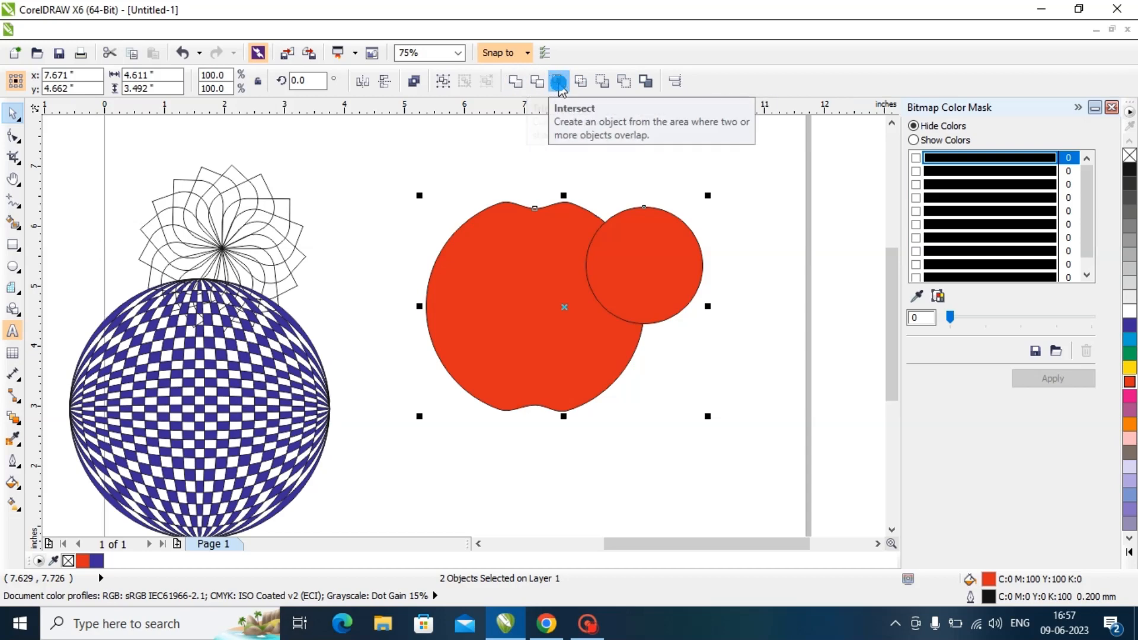
{"action": "left_click", "coordinate": [538, 83]}
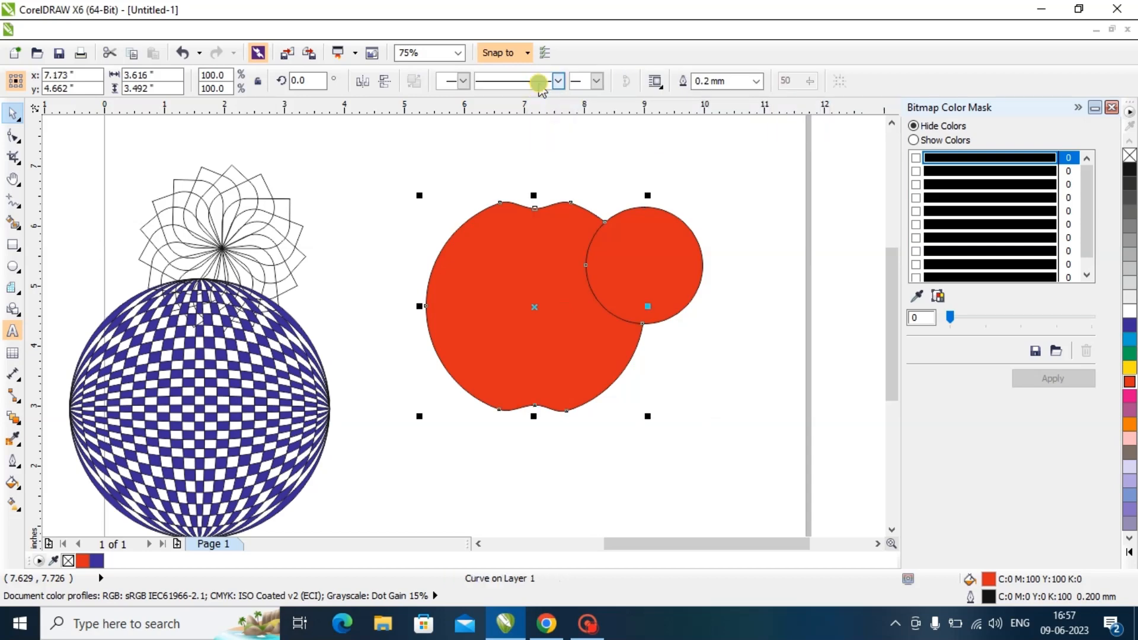
{"action": "left_click", "coordinate": [622, 224]}
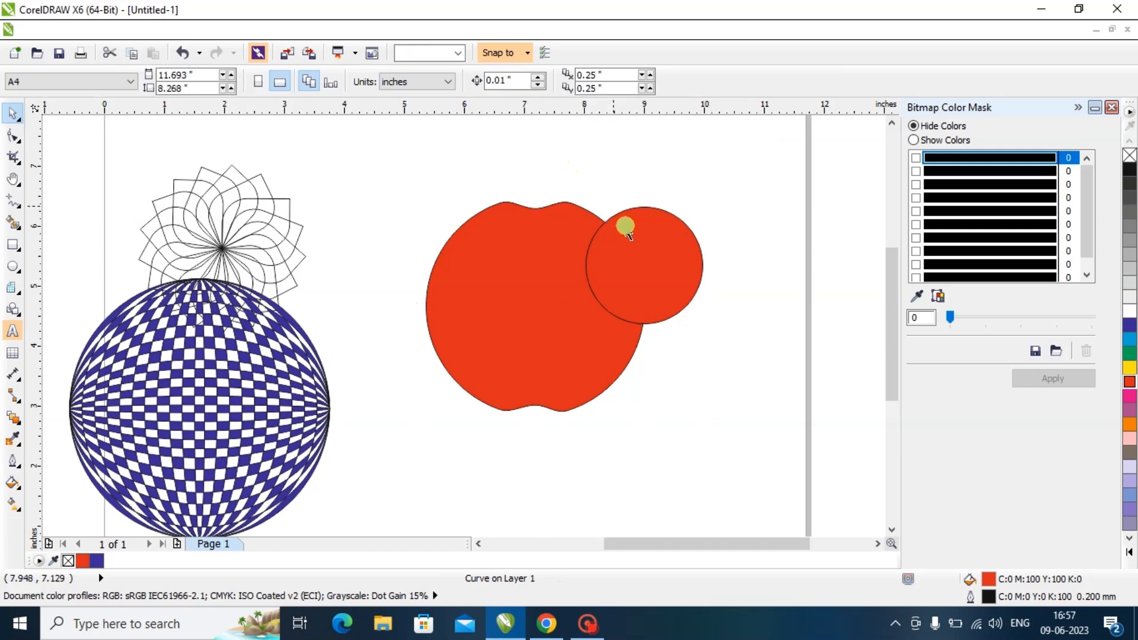
{"action": "key", "text": "Delete"}
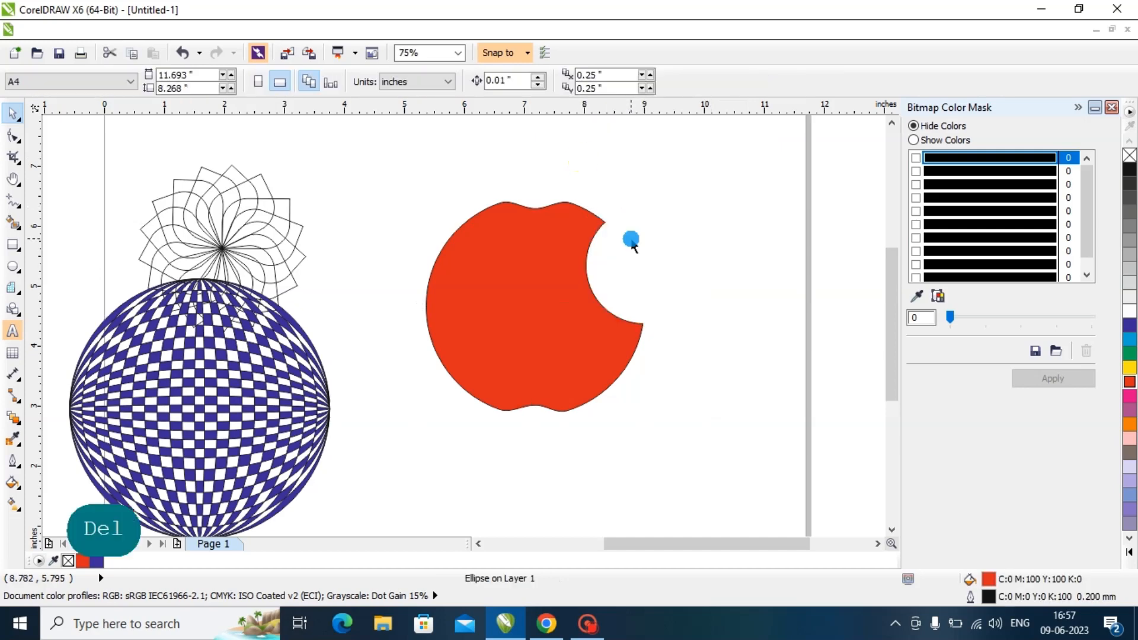
{"action": "left_click_drag", "start_coordinate": [665, 173], "coordinate": [404, 466]}
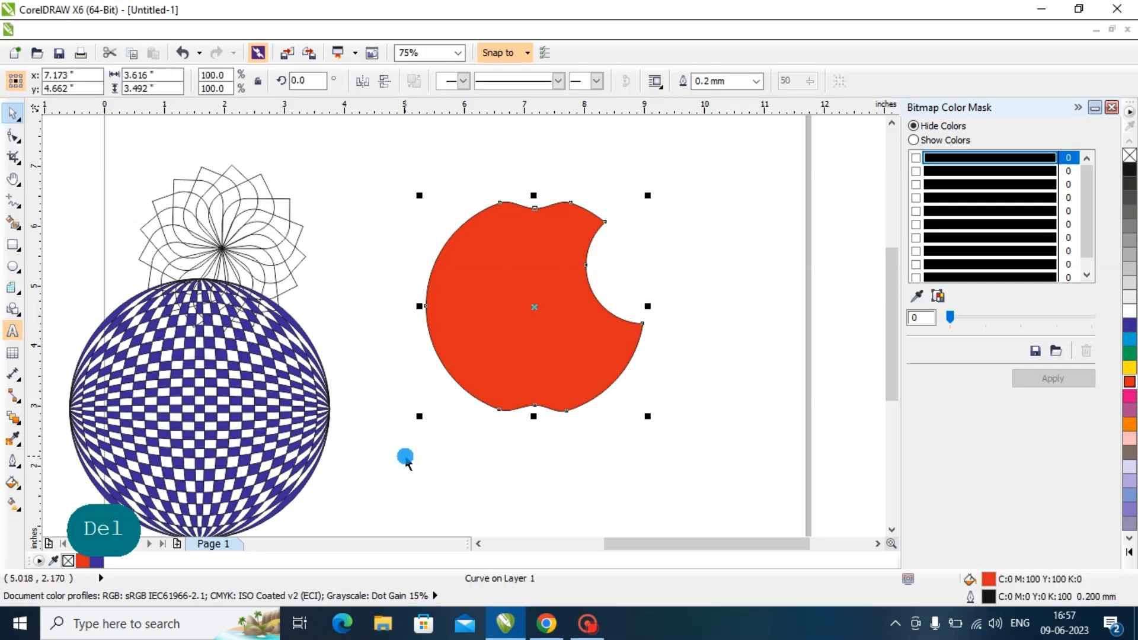
{"action": "left_click", "coordinate": [732, 336]}
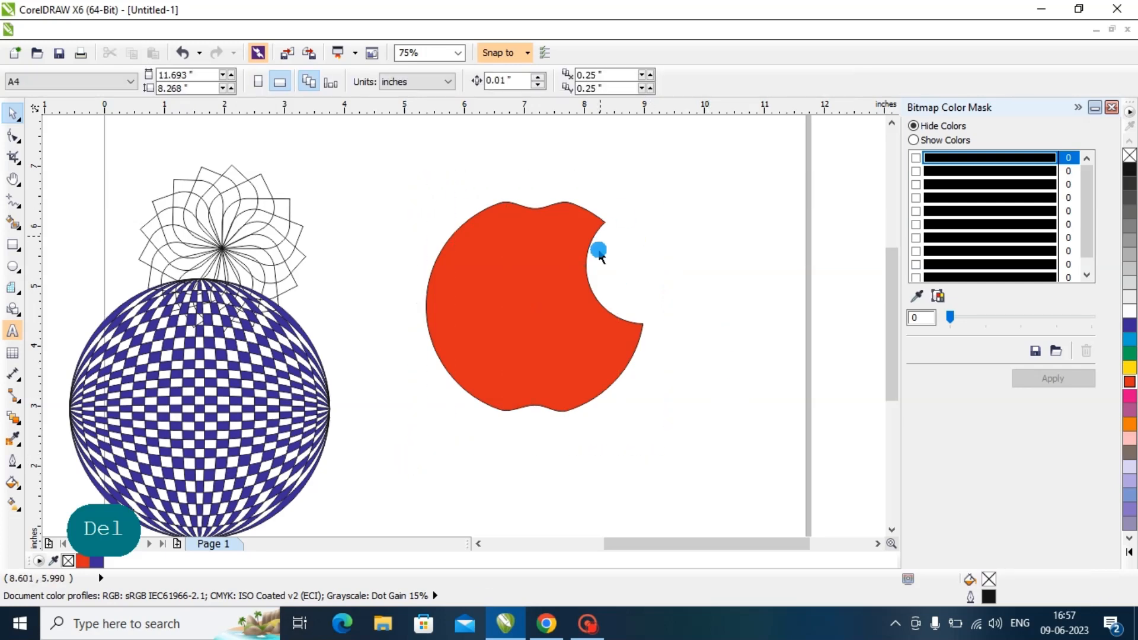
{"action": "left_click", "coordinate": [578, 236]}
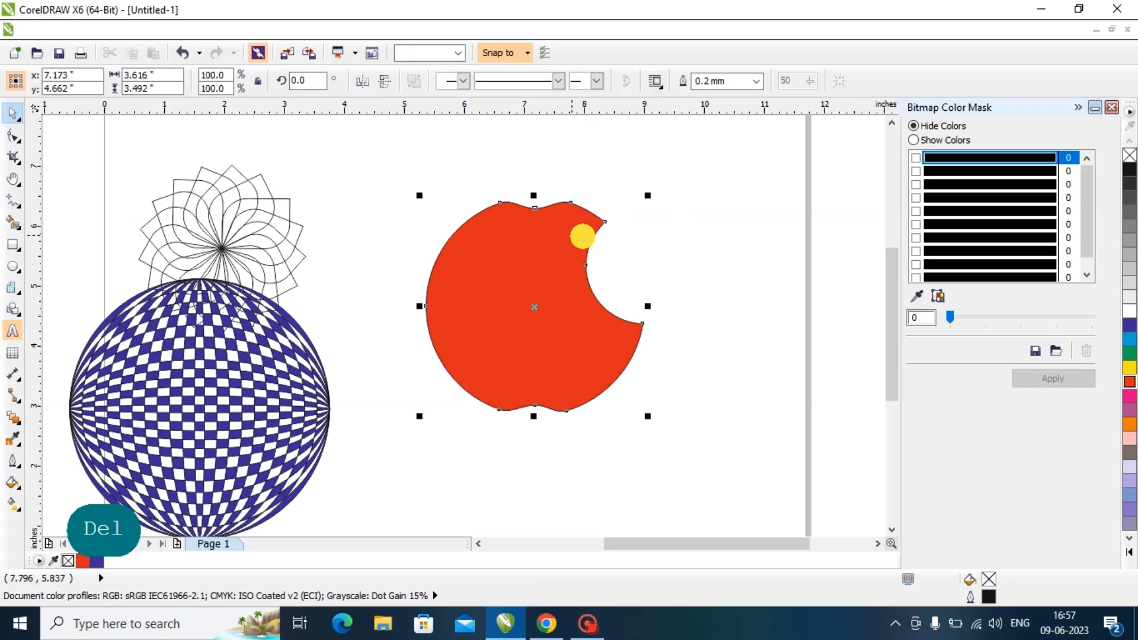
{"action": "left_click", "coordinate": [709, 243]}
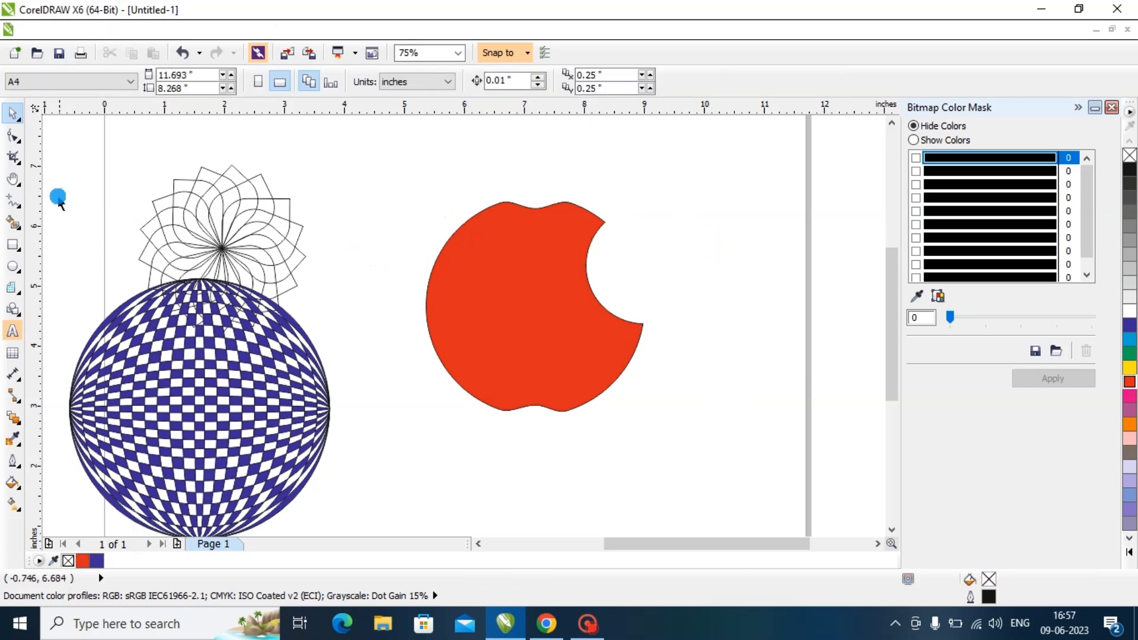
Step: Draw a curved leaf about 0.72 by 0.69 inches with the Pen tool and place it above the apple's top dent
{"action": "left_click", "coordinate": [13, 201]}
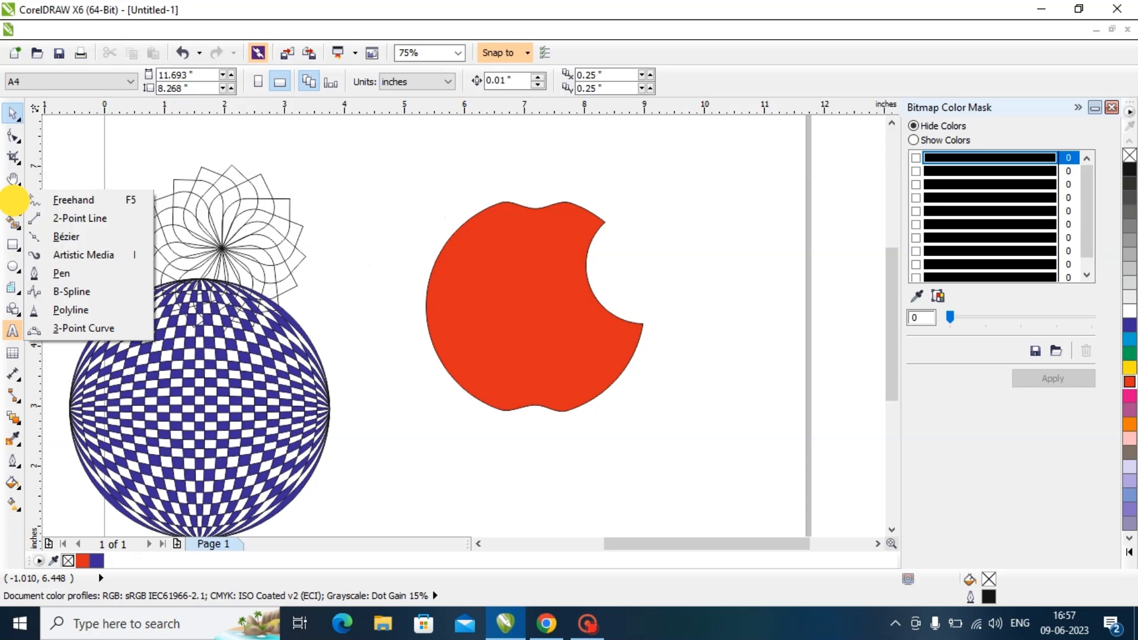
{"action": "left_click", "coordinate": [65, 272]}
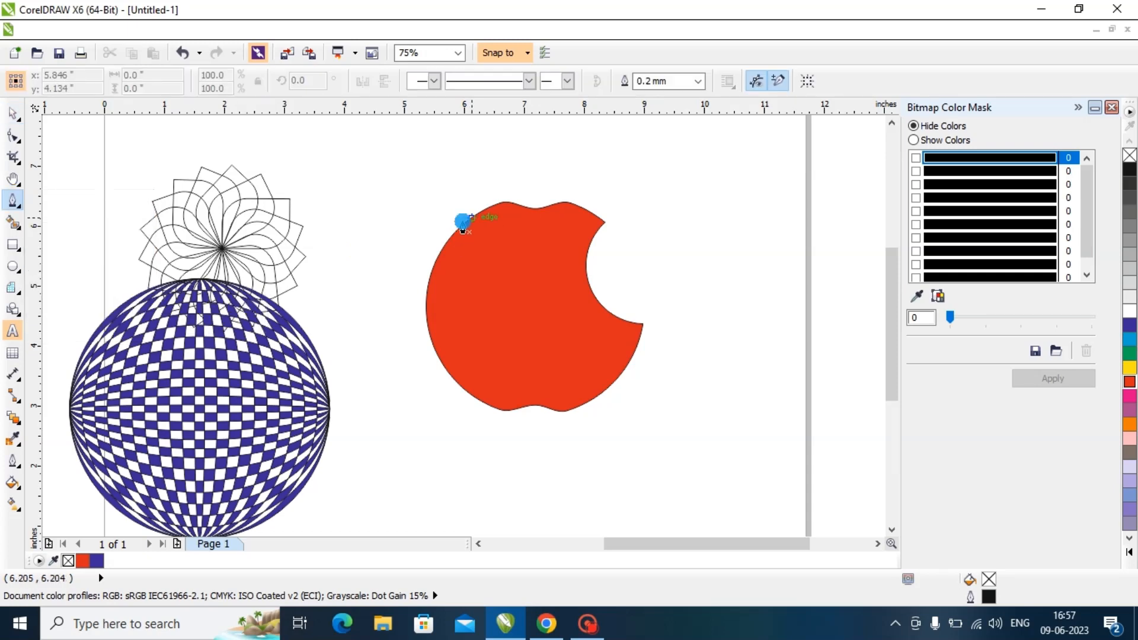
{"action": "left_click_drag", "start_coordinate": [414, 178], "coordinate": [450, 175]}
{"action": "left_click", "coordinate": [416, 181], "text": "alt"}
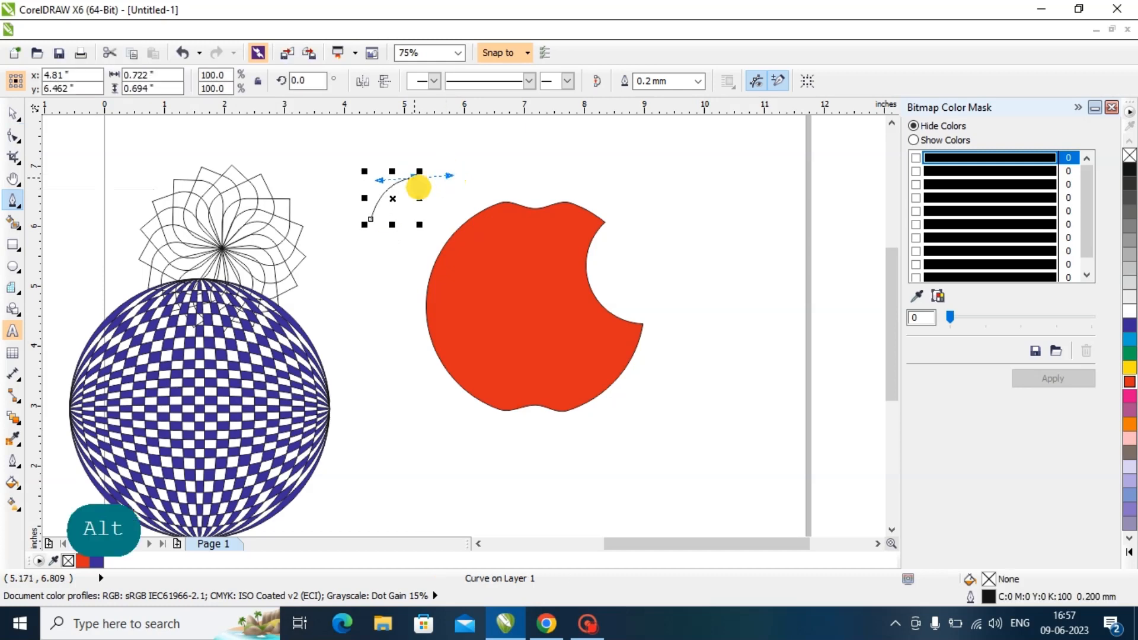
{"action": "left_click_drag", "start_coordinate": [371, 220], "coordinate": [550, 181]}
{"action": "left_click", "coordinate": [12, 113]}
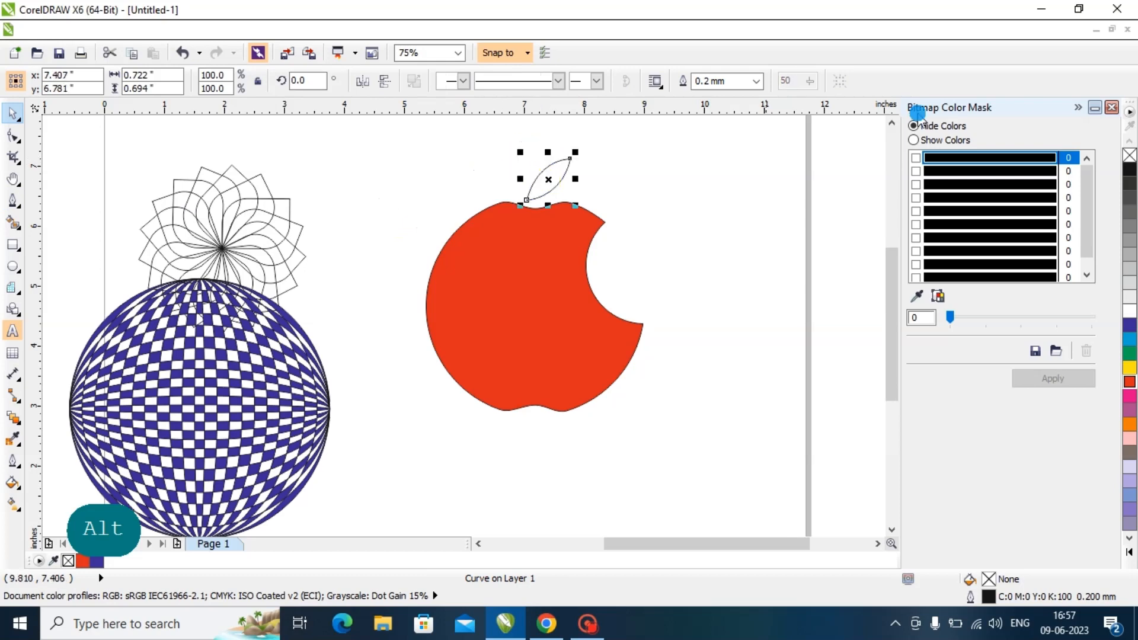
Step: Fill the leaf with red and move it aside to the empty area left of the apple
{"action": "left_click", "coordinate": [1130, 381]}
{"action": "left_click", "coordinate": [717, 237]}
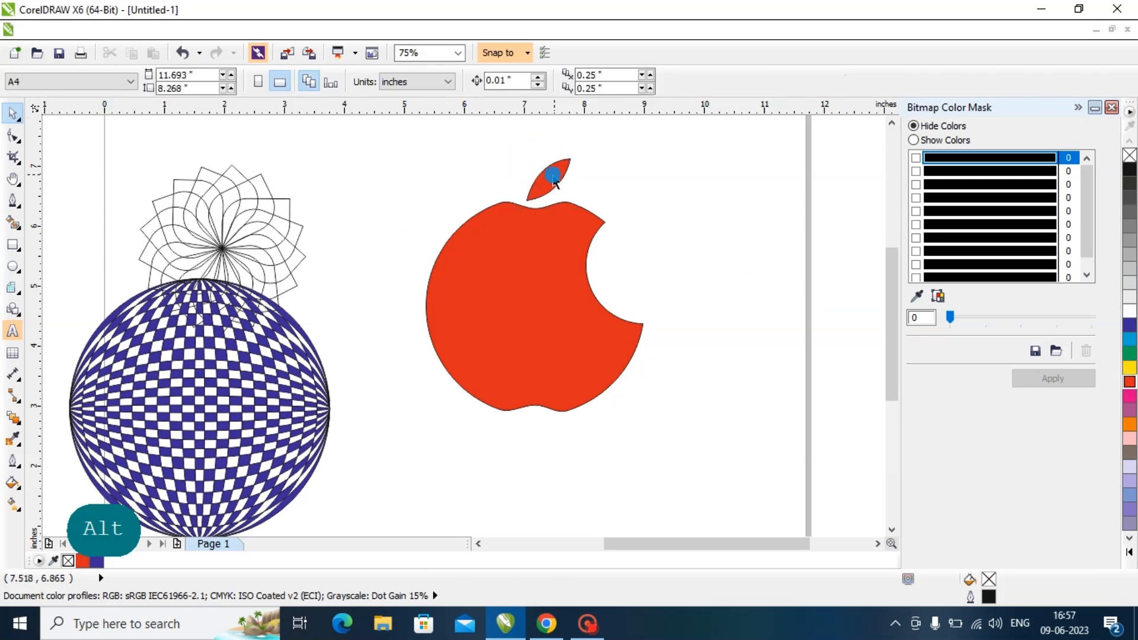
{"action": "left_click_drag", "start_coordinate": [554, 178], "coordinate": [354, 173]}
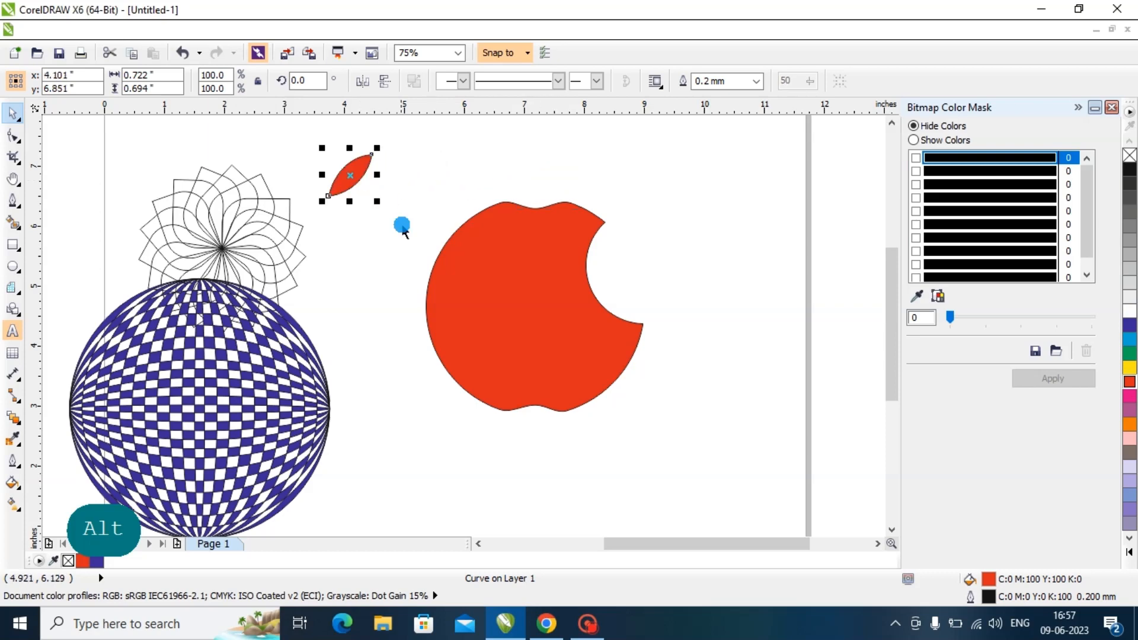
{"action": "left_click", "coordinate": [402, 225]}
Step: Draw a rectangle about 0.5 by 0.4 inches above the apple and round its upper-left and lower-right corners by 0.201 inches
{"action": "left_click", "coordinate": [12, 245]}
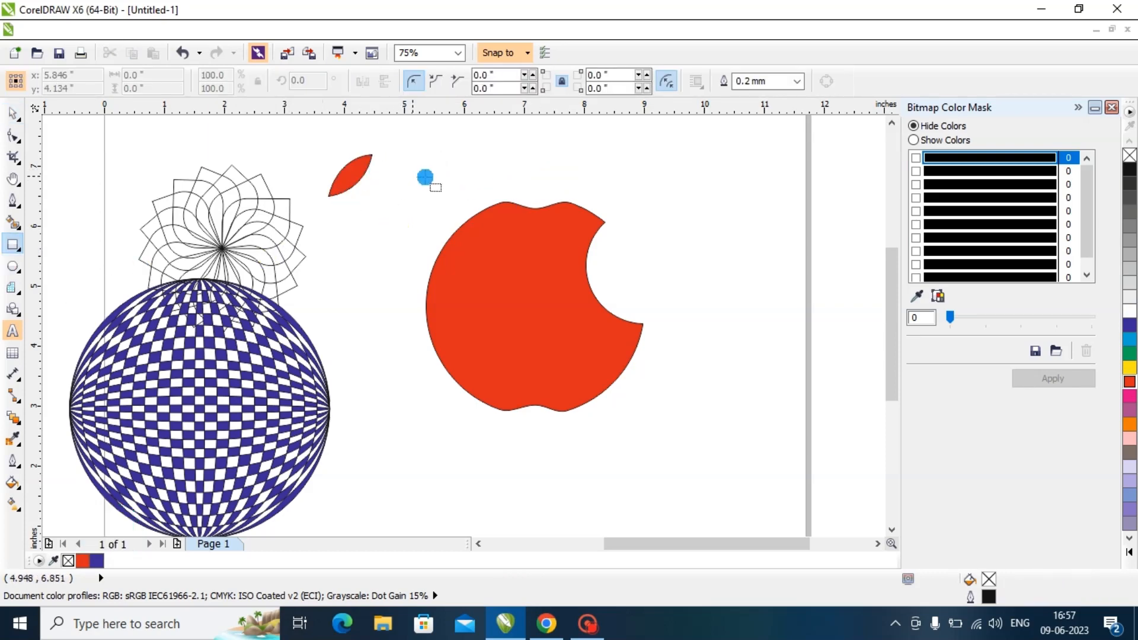
{"action": "mouse_move", "coordinate": [471, 147]}
{"action": "left_mouse_down"}
{"action": "mouse_move", "coordinate": [505, 176]}
{"action": "mouse_move", "coordinate": [472, 148]}
{"action": "left_mouse_up"}
{"action": "left_click", "coordinate": [13, 136]}
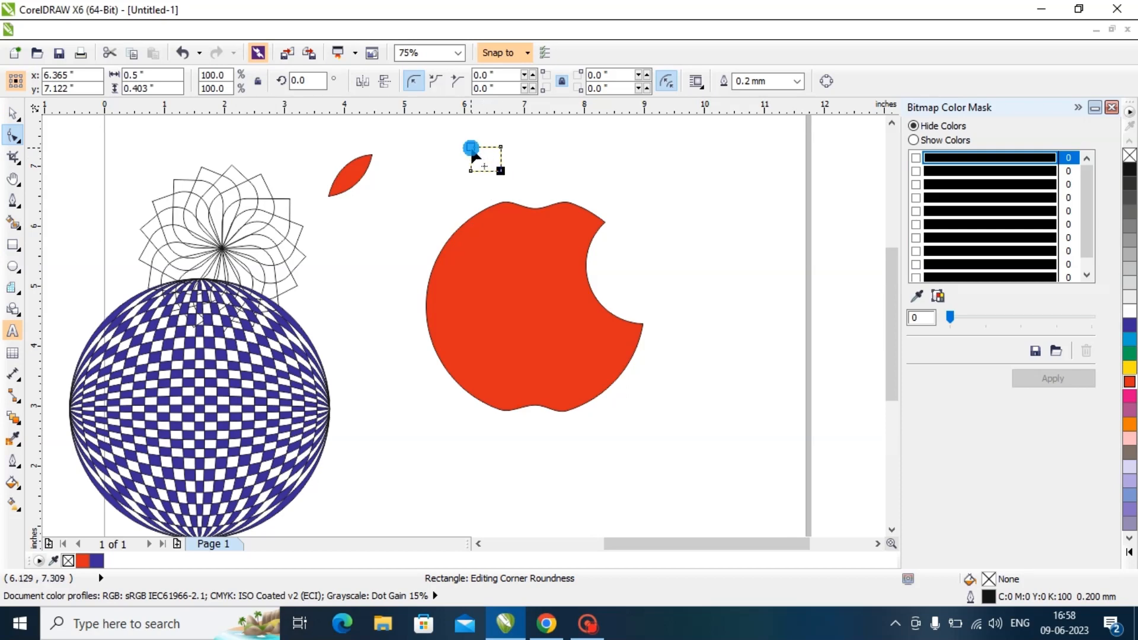
{"action": "left_click", "coordinate": [471, 148], "text": "shift"}
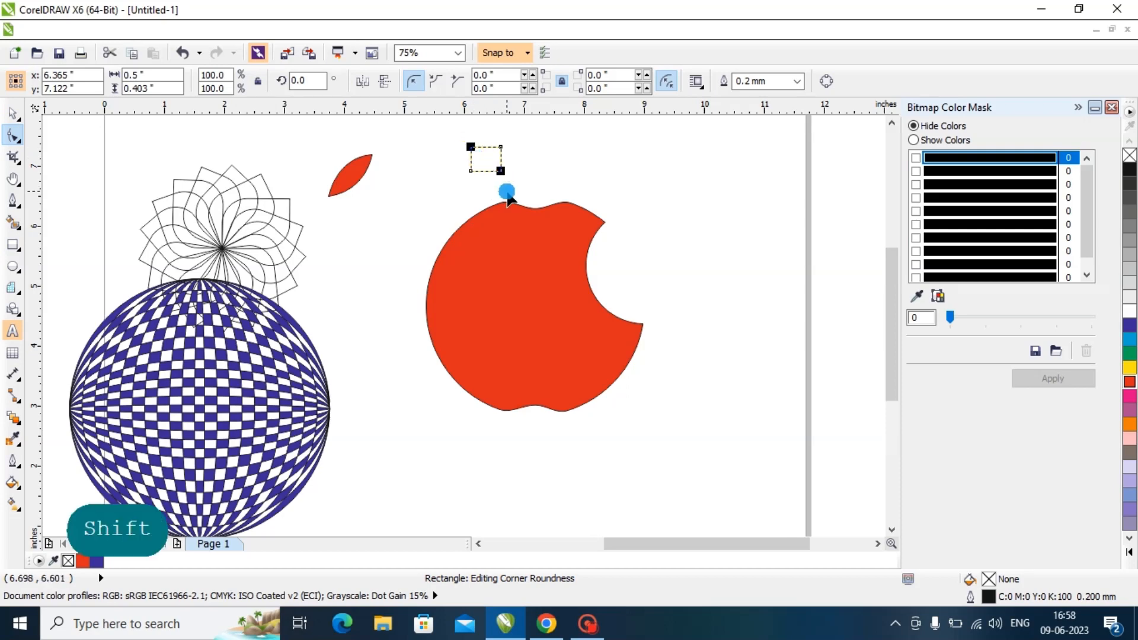
{"action": "left_click_drag", "start_coordinate": [502, 175], "coordinate": [483, 172]}
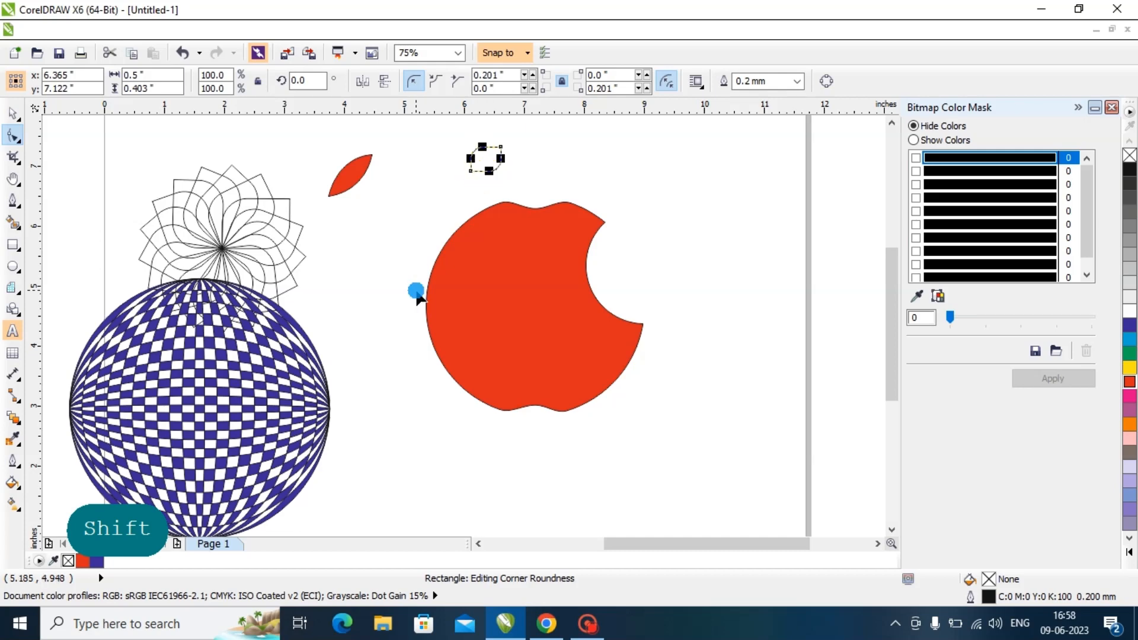
{"action": "left_click", "coordinate": [12, 113]}
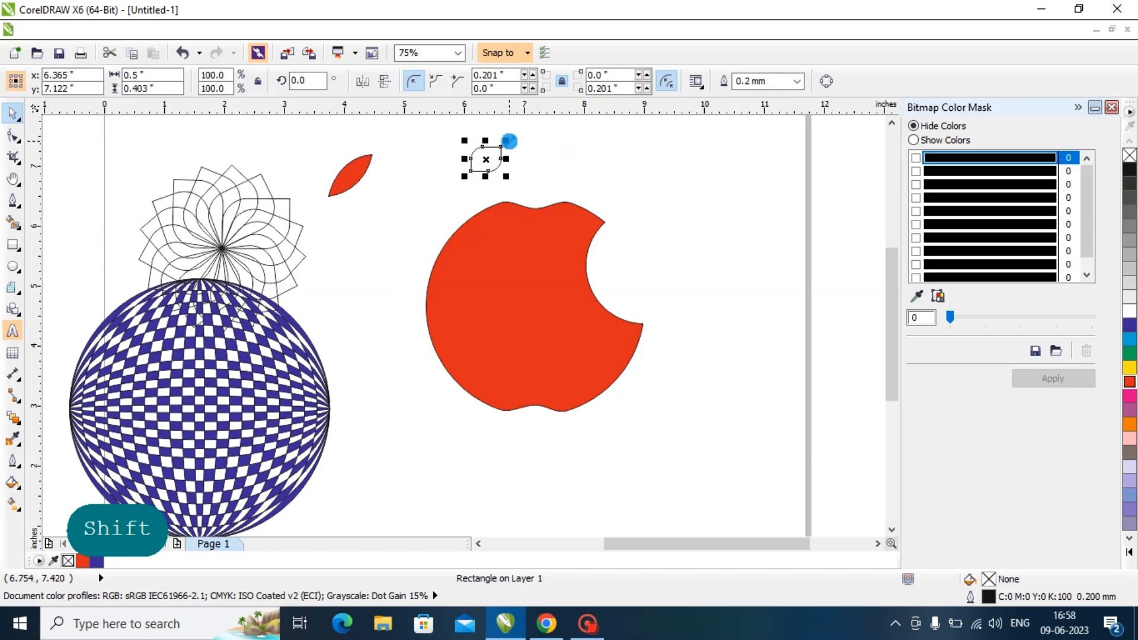
Step: Enlarge the partly rounded rectangle to about 1.0 by 0.81 inches, and delete it
{"action": "left_click_drag", "start_coordinate": [508, 179], "coordinate": [427, 190]}
{"action": "left_click", "coordinate": [5, 141]}
{"action": "left_click", "coordinate": [432, 162]}
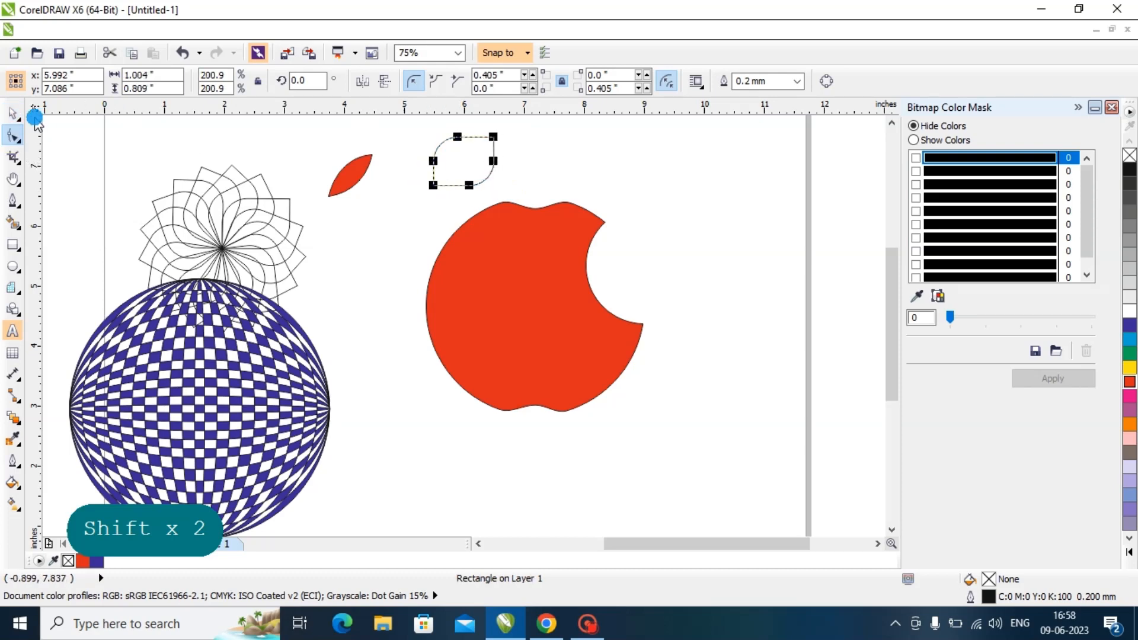
{"action": "left_click", "coordinate": [13, 112]}
{"action": "key", "text": "Delete"}
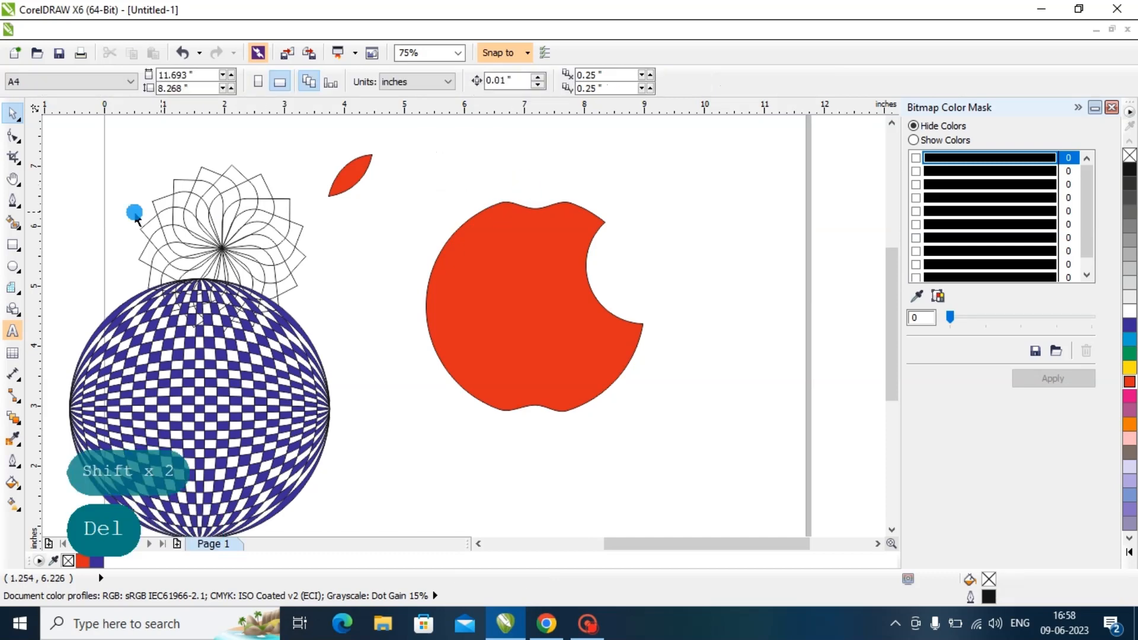
Step: Draw a rectangle about 0.86 by 0.4 inches above the apple and round its upper-left and lower-right corners by 0.201 inches
{"action": "left_click", "coordinate": [23, 247]}
{"action": "left_click_drag", "start_coordinate": [482, 148], "coordinate": [510, 167]}
{"action": "left_click", "coordinate": [13, 135]}
{"action": "left_click", "coordinate": [482, 147]}
{"action": "key", "text": "ctrl+z"}
{"action": "left_click", "coordinate": [533, 170]}
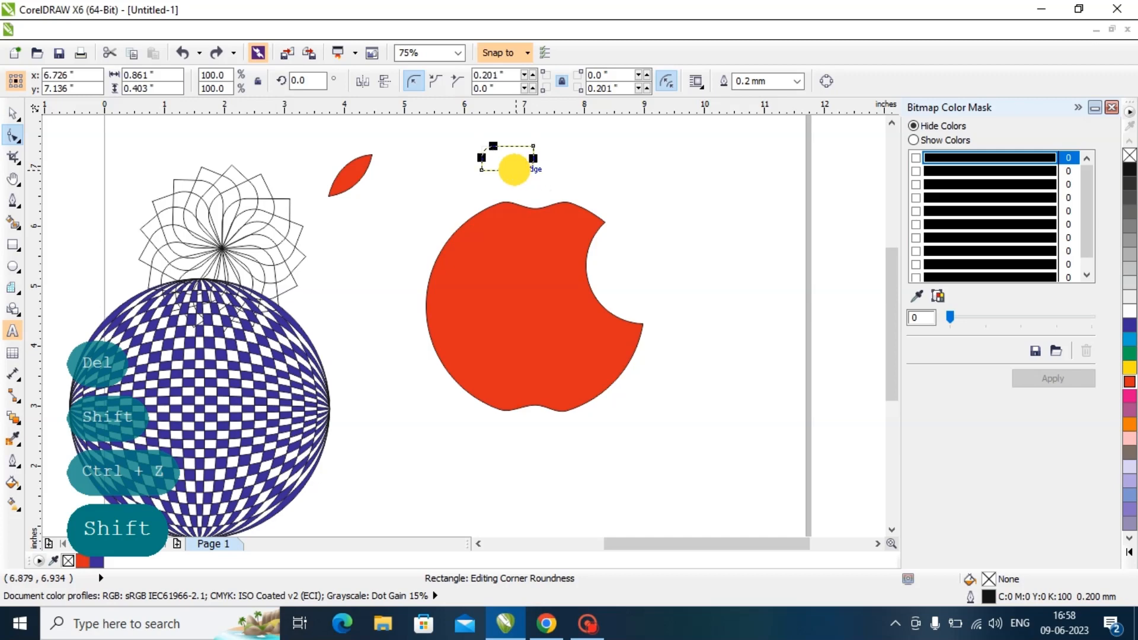
{"action": "key", "text": "space"}
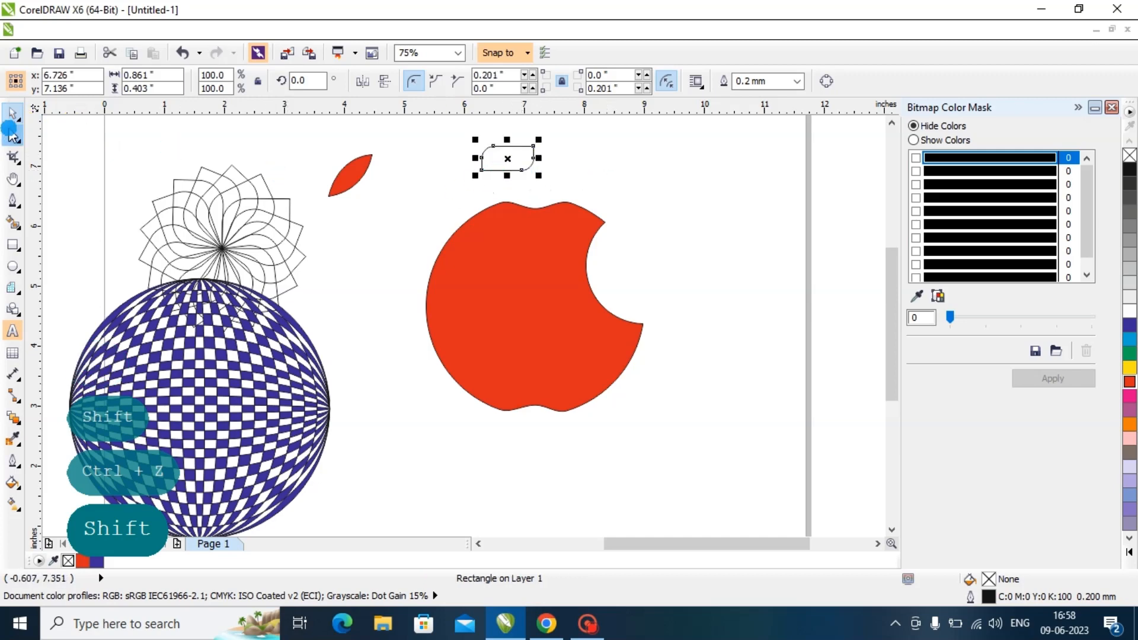
Step: Convert the rounded rectangle to curves and pull its two sharp corner nodes outward to form a slanted leaf
{"action": "left_click", "coordinate": [12, 134]}
{"action": "key", "text": "ctrl+q"}
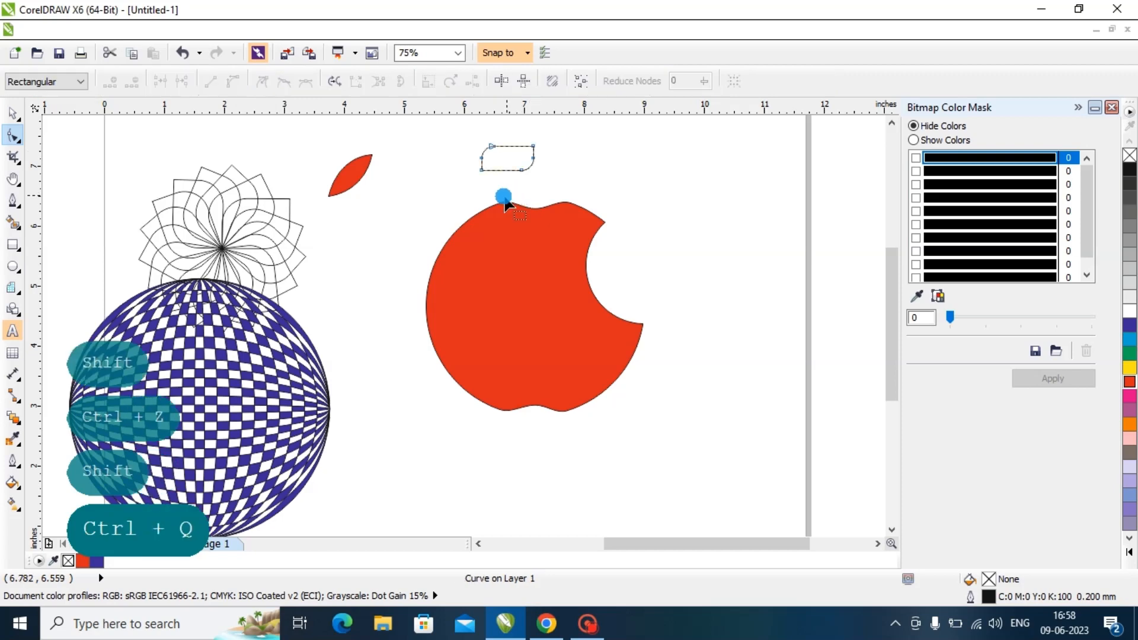
{"action": "left_click_drag", "start_coordinate": [482, 170], "coordinate": [468, 179]}
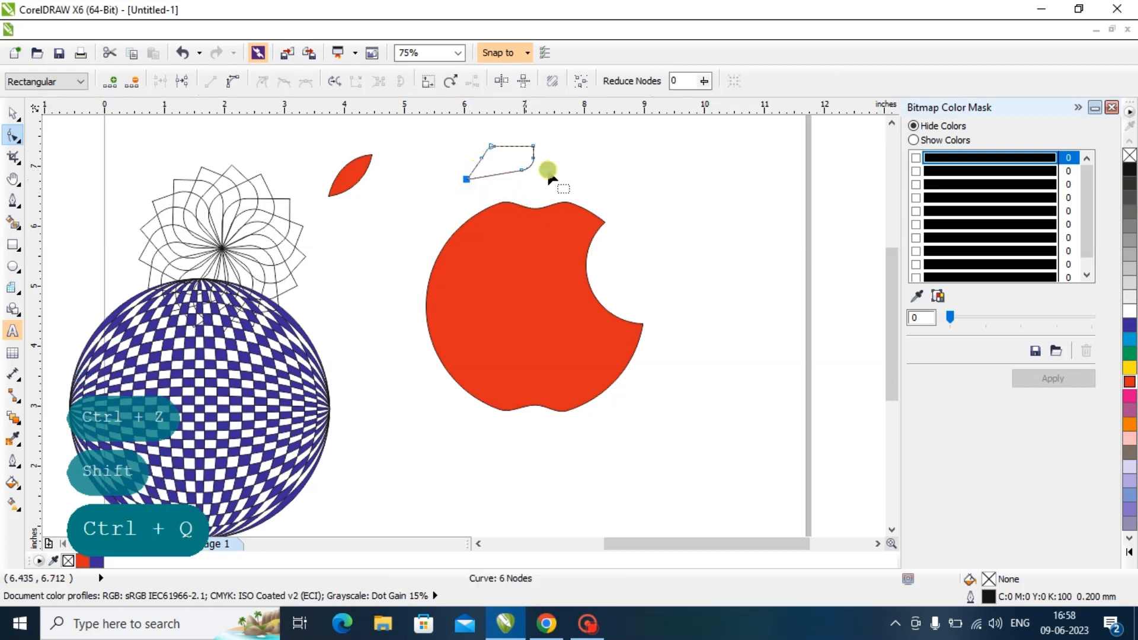
{"action": "left_click_drag", "start_coordinate": [533, 145], "coordinate": [553, 180]}
Step: Shrink the slanted leaf and place it just above the apple's top dent, and deselect it
{"action": "left_click", "coordinate": [12, 113]}
{"action": "left_click", "coordinate": [582, 182]}
{"action": "left_click", "coordinate": [524, 169]}
{"action": "left_click", "coordinate": [656, 197]}
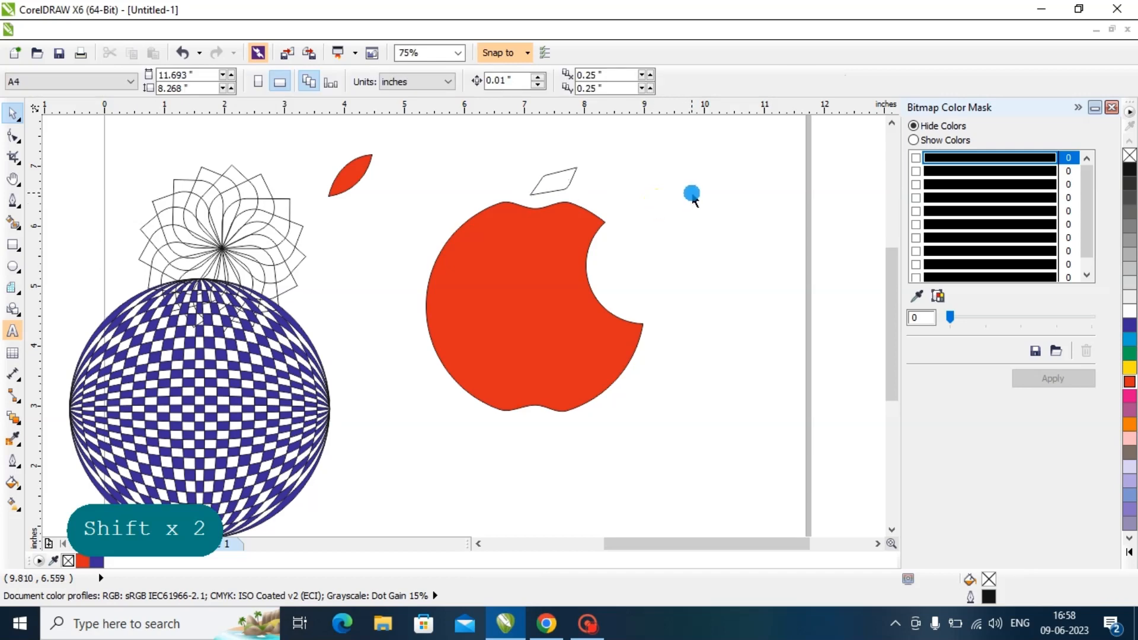
{"action": "left_click_drag", "start_coordinate": [396, 157], "coordinate": [719, 426]}
{"action": "left_click", "coordinate": [757, 424]}
{"action": "left_click_drag", "start_coordinate": [727, 143], "coordinate": [394, 463]}
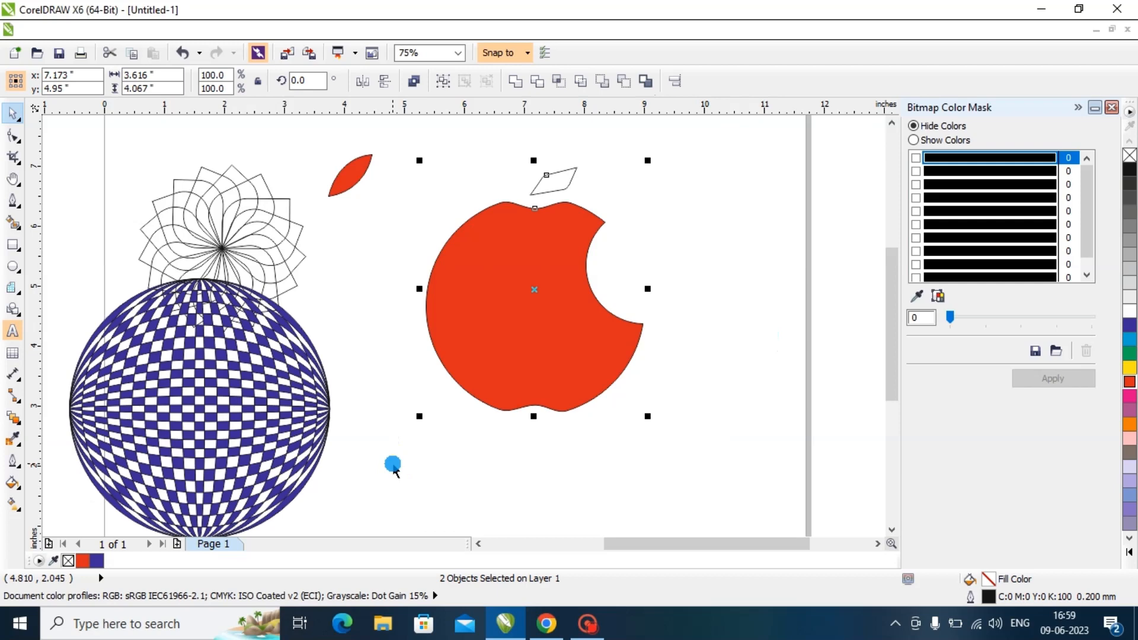
{"action": "left_click", "coordinate": [350, 453]}
Step: Delete the spare red leaf left of the apple, leaving nothing selected
{"action": "left_click_drag", "start_coordinate": [315, 143], "coordinate": [413, 243]}
{"action": "key", "text": "Delete"}
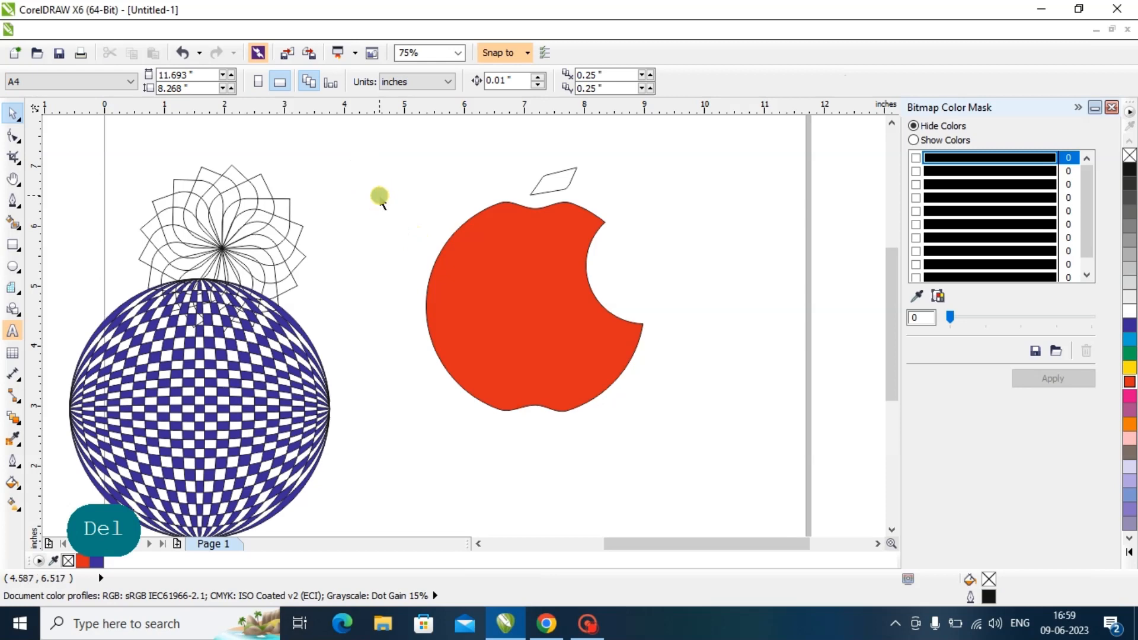
{"action": "left_click_drag", "start_coordinate": [361, 142], "coordinate": [709, 490]}
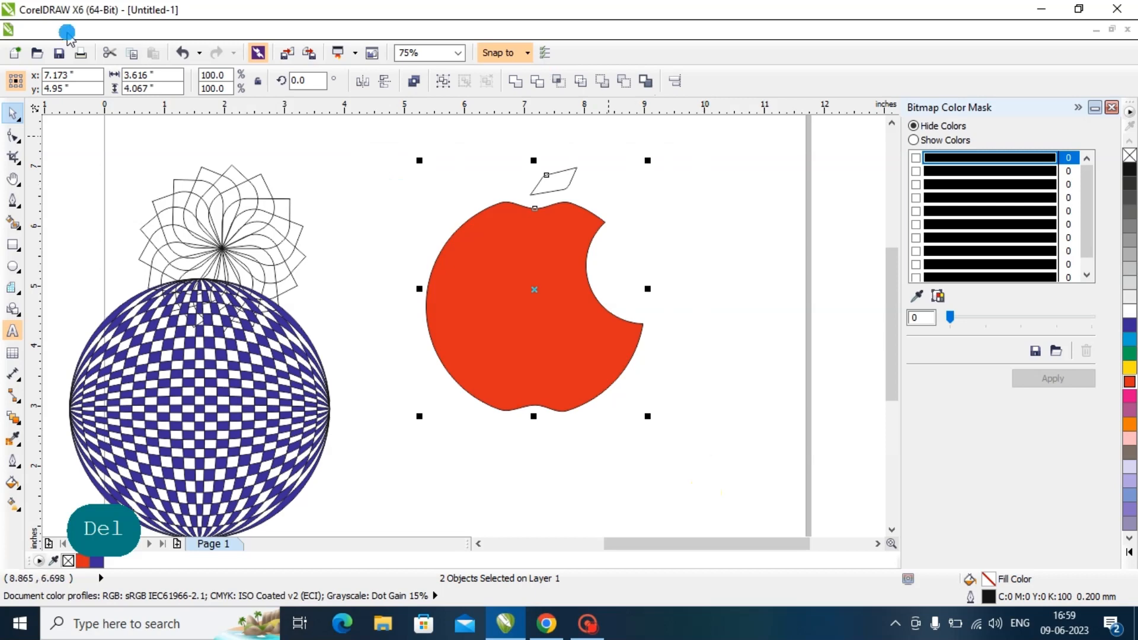
{"action": "left_click", "coordinate": [314, 145]}
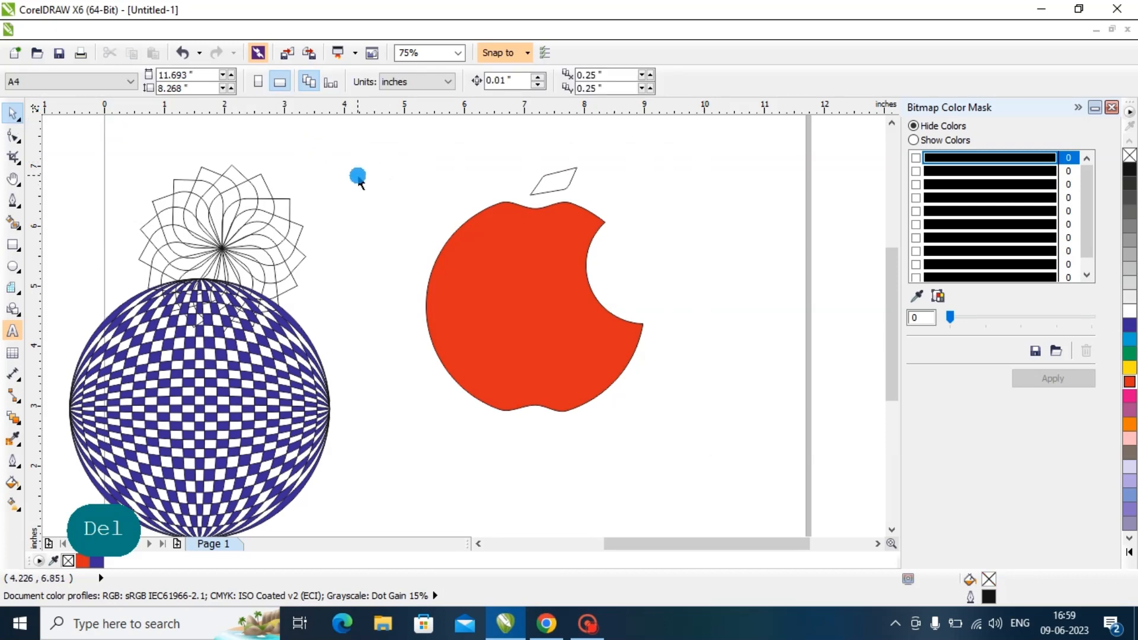